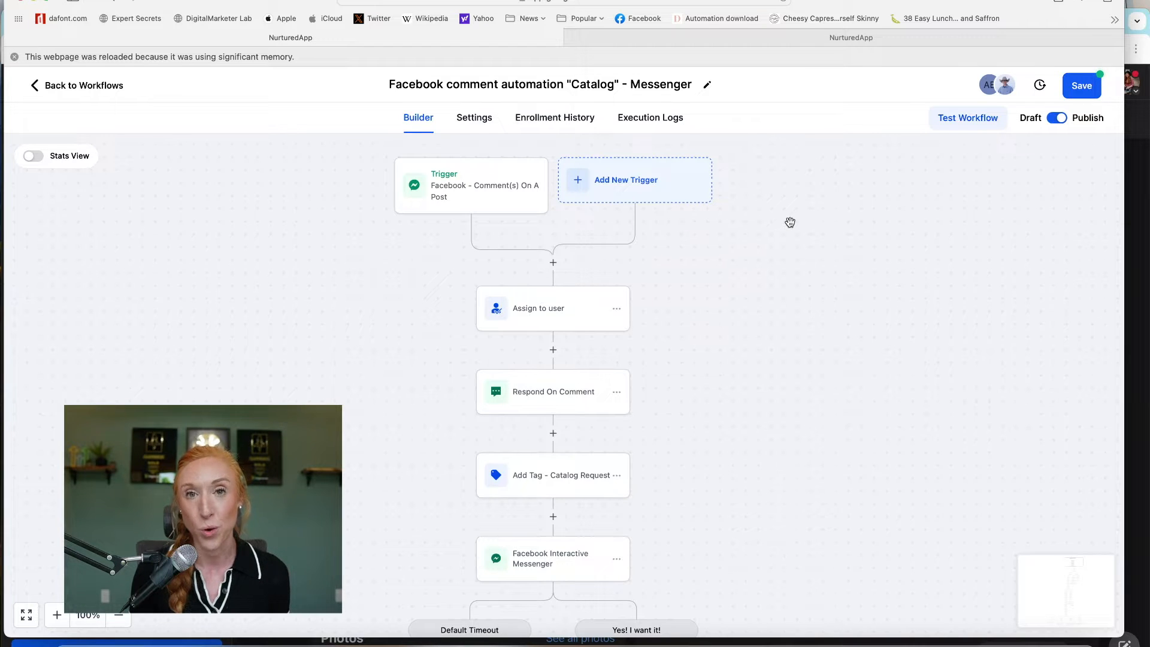
# - Add a Post Type is filter to the comment trigger, first trying Published Post and browsing the post list
pyautogui.click(459, 184)
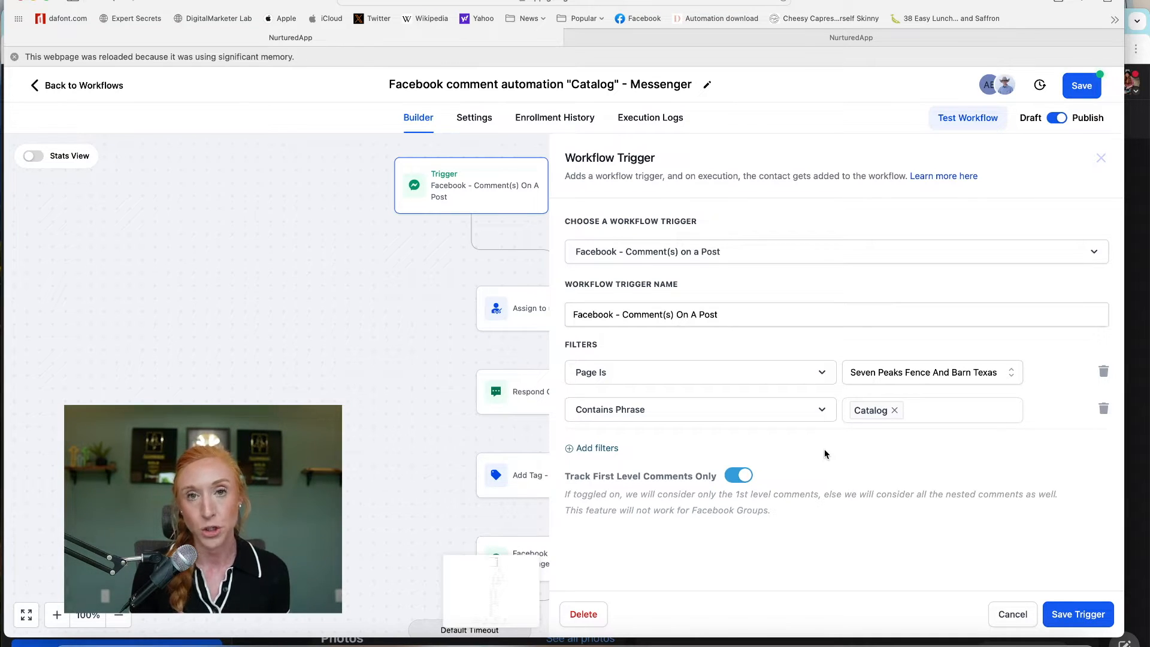
pyautogui.click(600, 450)
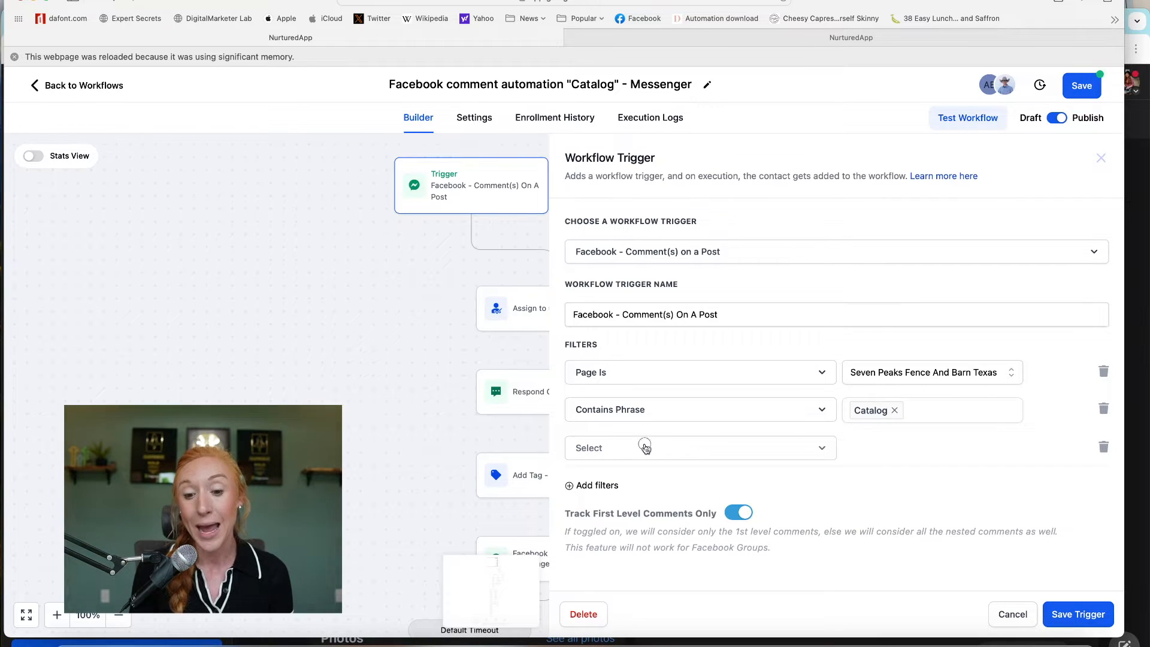
pyautogui.click(646, 448)
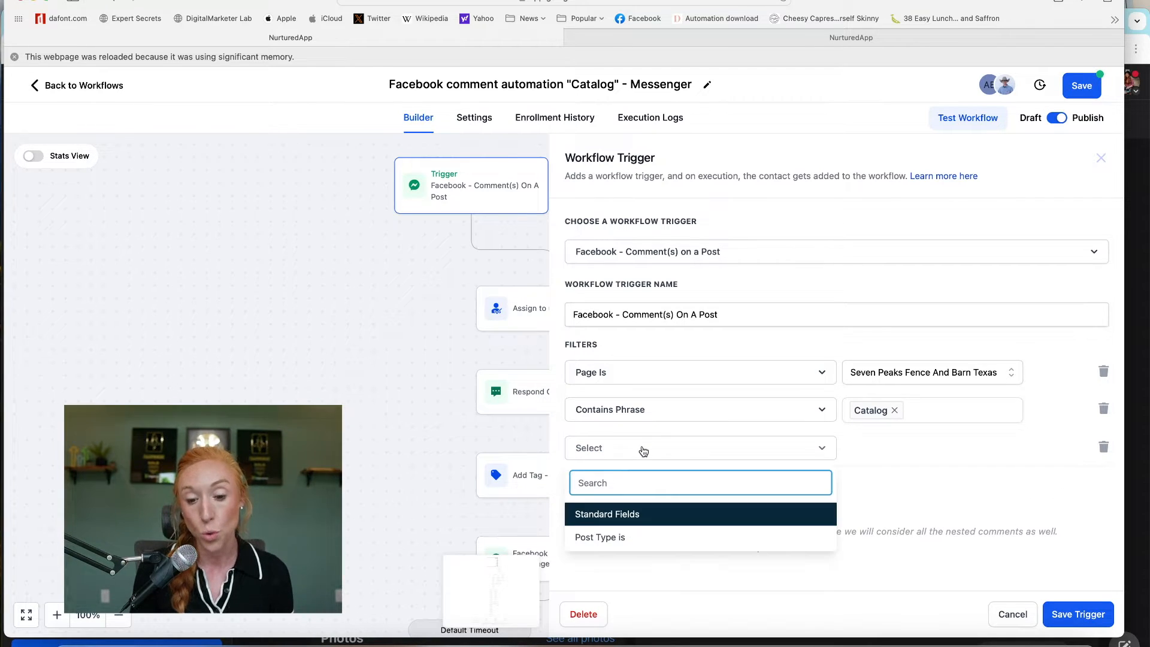
pyautogui.click(595, 537)
pyautogui.click(890, 452)
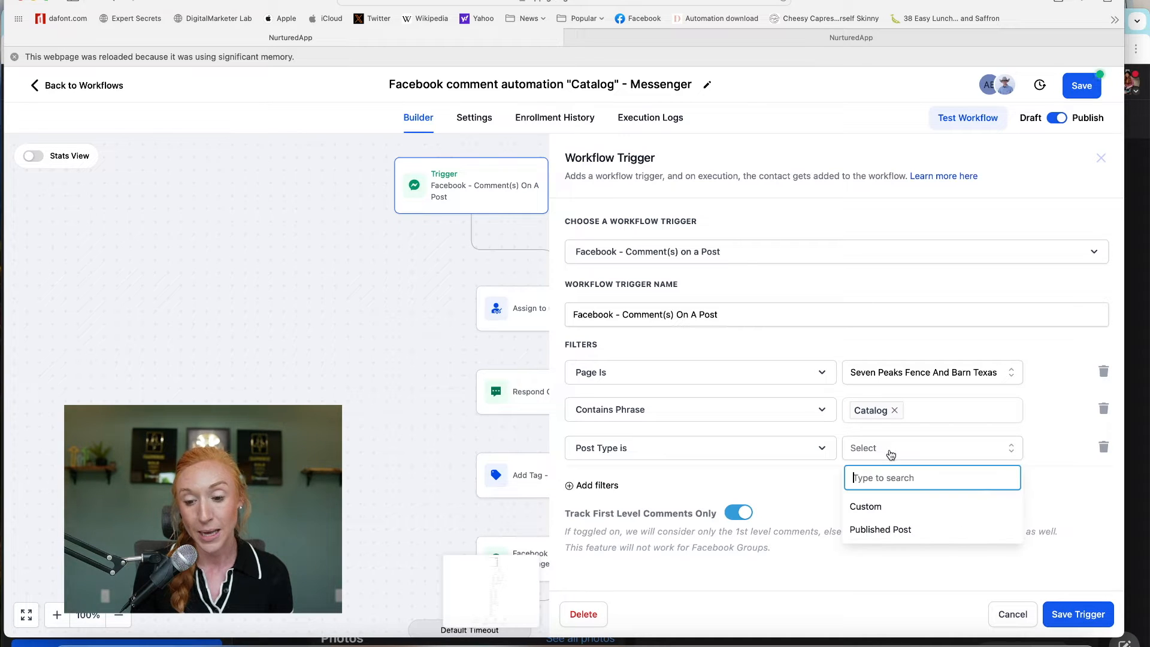
pyautogui.click(867, 530)
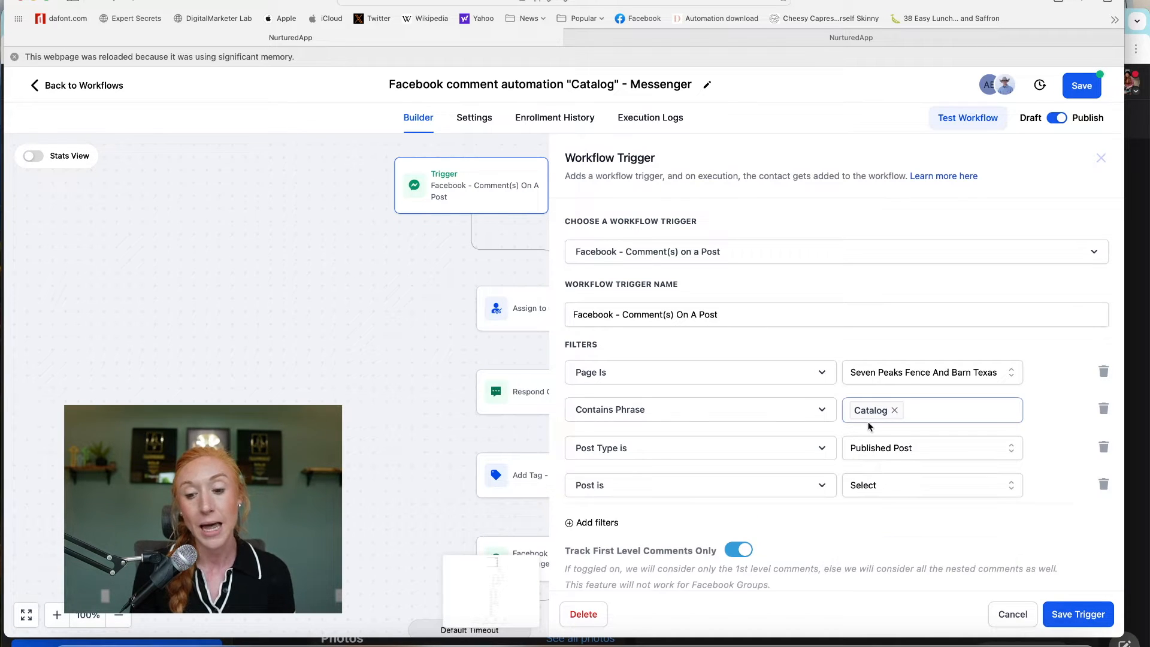
pyautogui.click(886, 484)
pyautogui.scroll(-1, 885, 495)
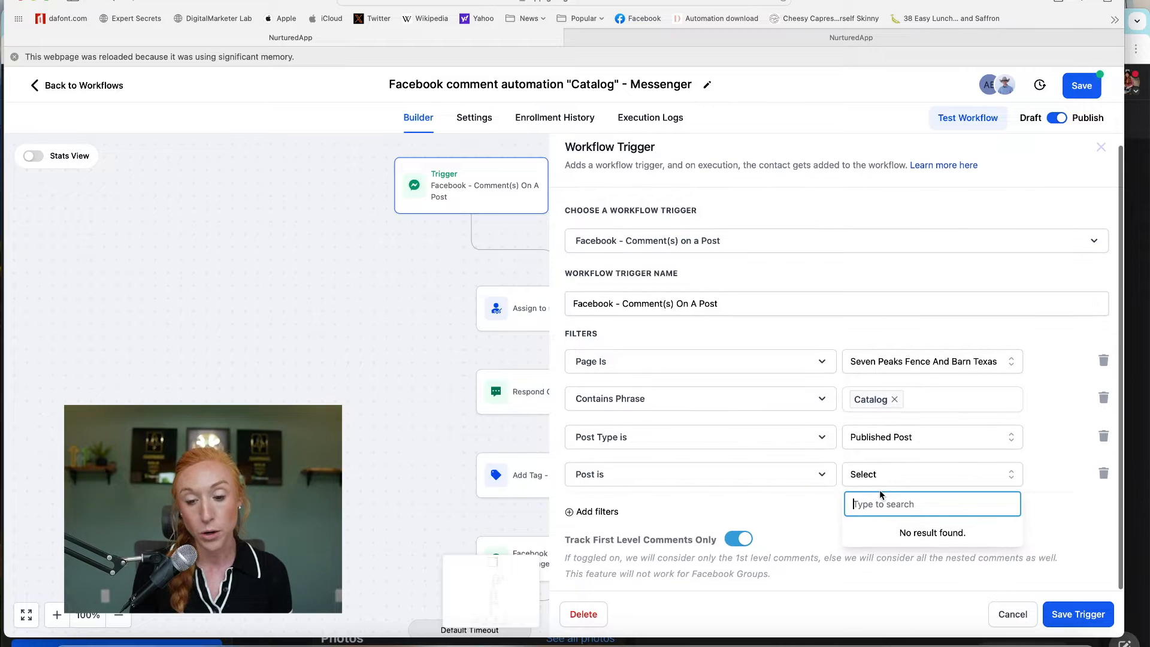
pyautogui.scroll(-2, 874, 503)
pyautogui.scroll(-6, 866, 506)
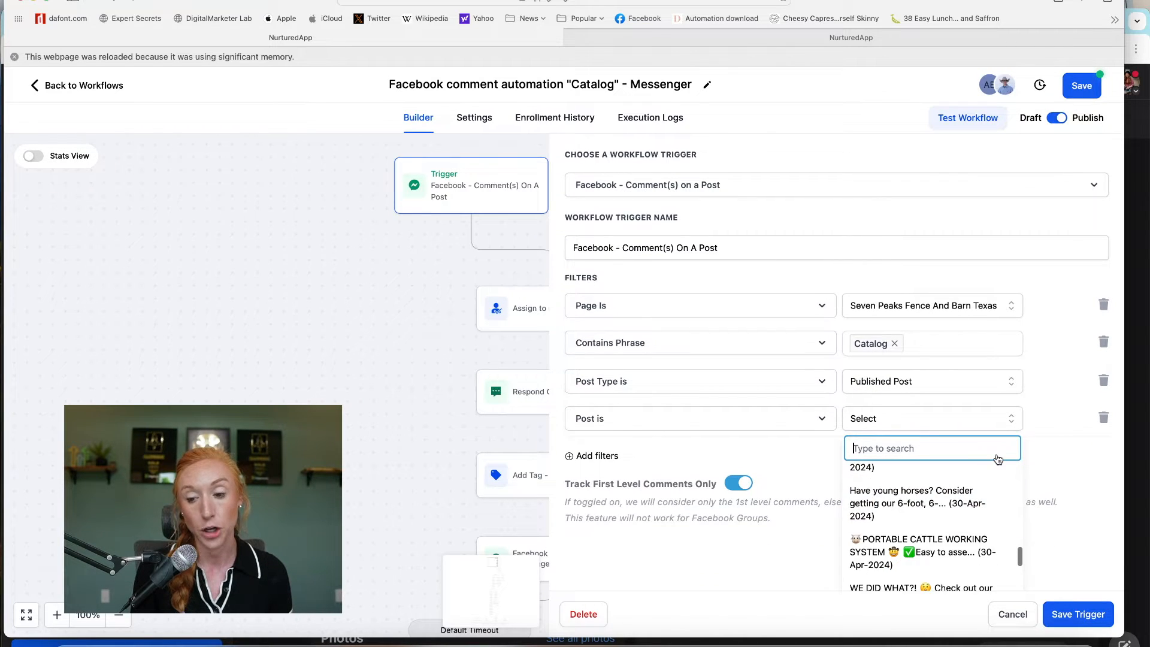
pyautogui.click(1067, 422)
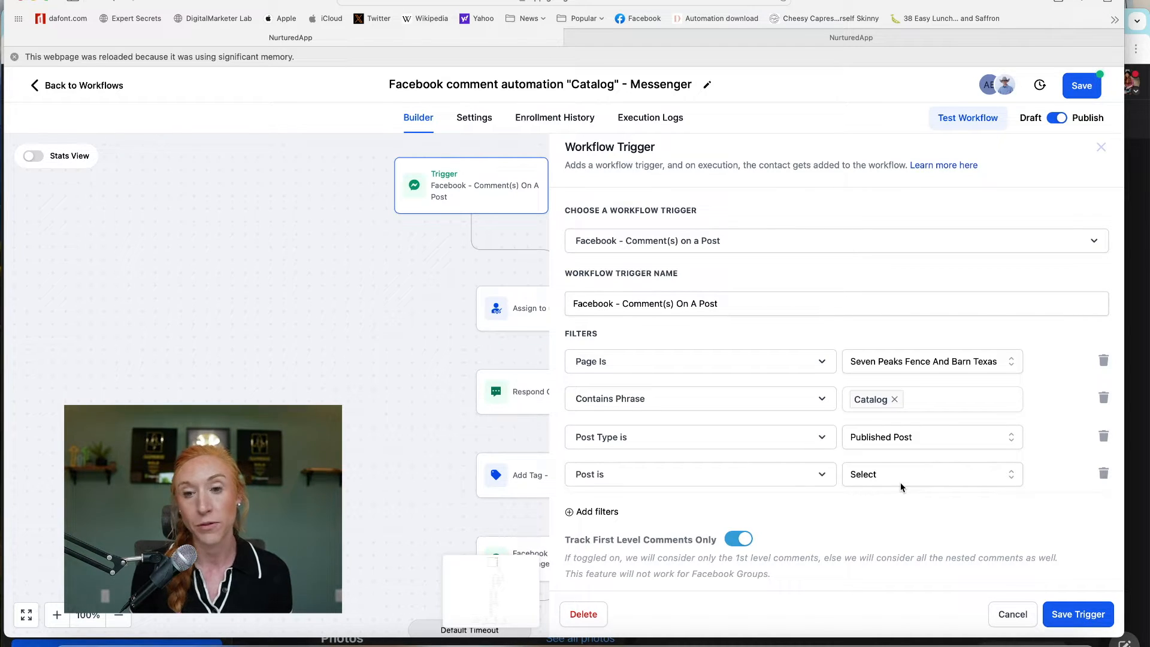
# - Change the post type to Custom and paste the Facebook photo link into the Post is filter
pyautogui.click(820, 477)
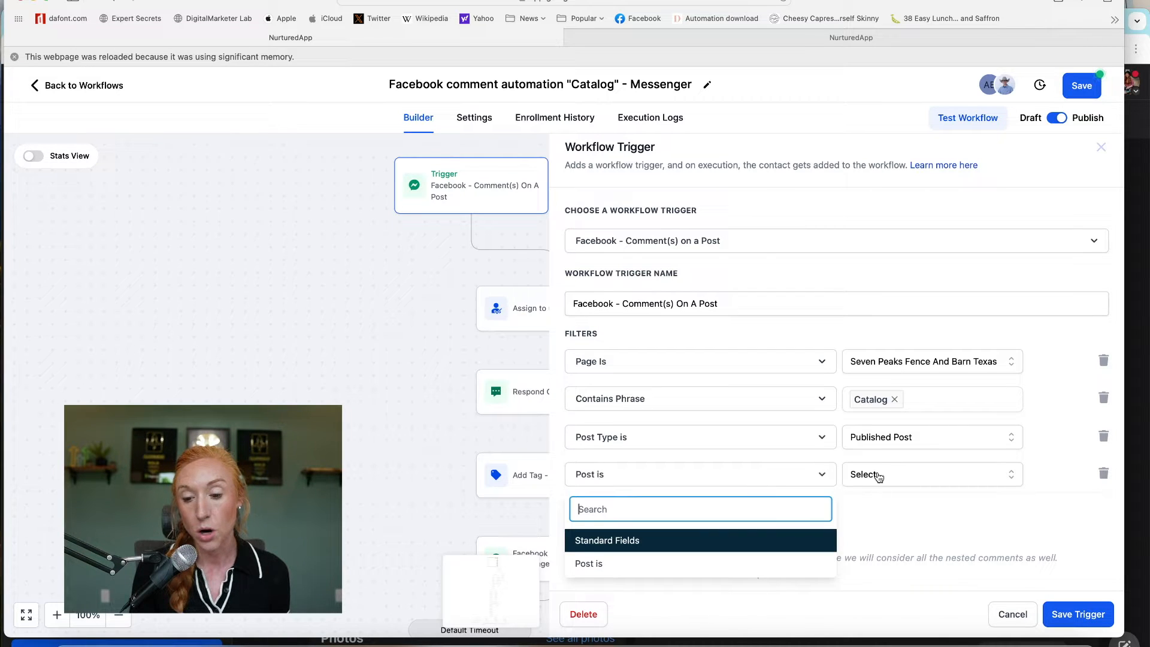
pyautogui.click(897, 439)
pyautogui.click(869, 495)
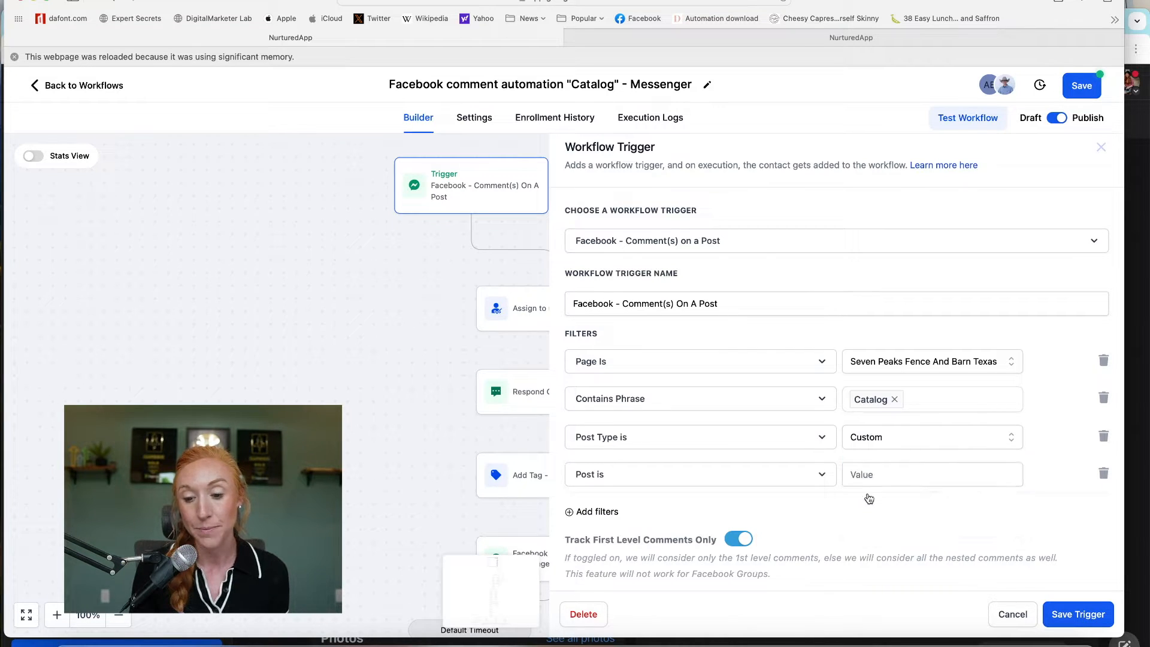
pyautogui.click(795, 479)
pyautogui.click(870, 476)
pyautogui.click(792, 478)
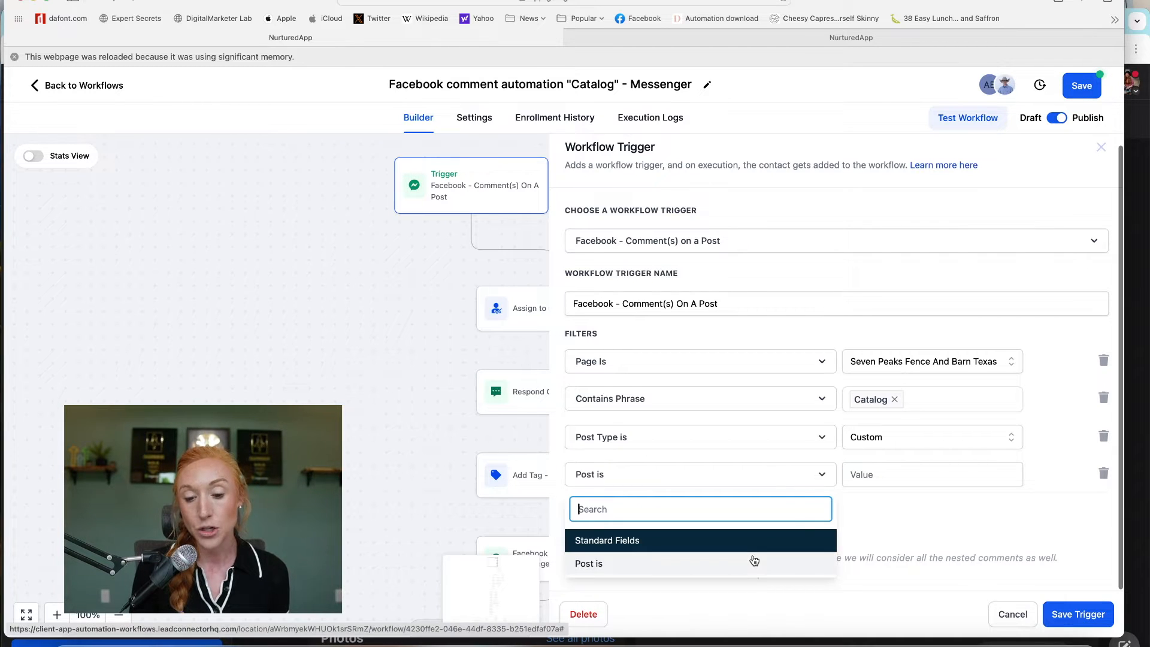
pyautogui.click(910, 478)
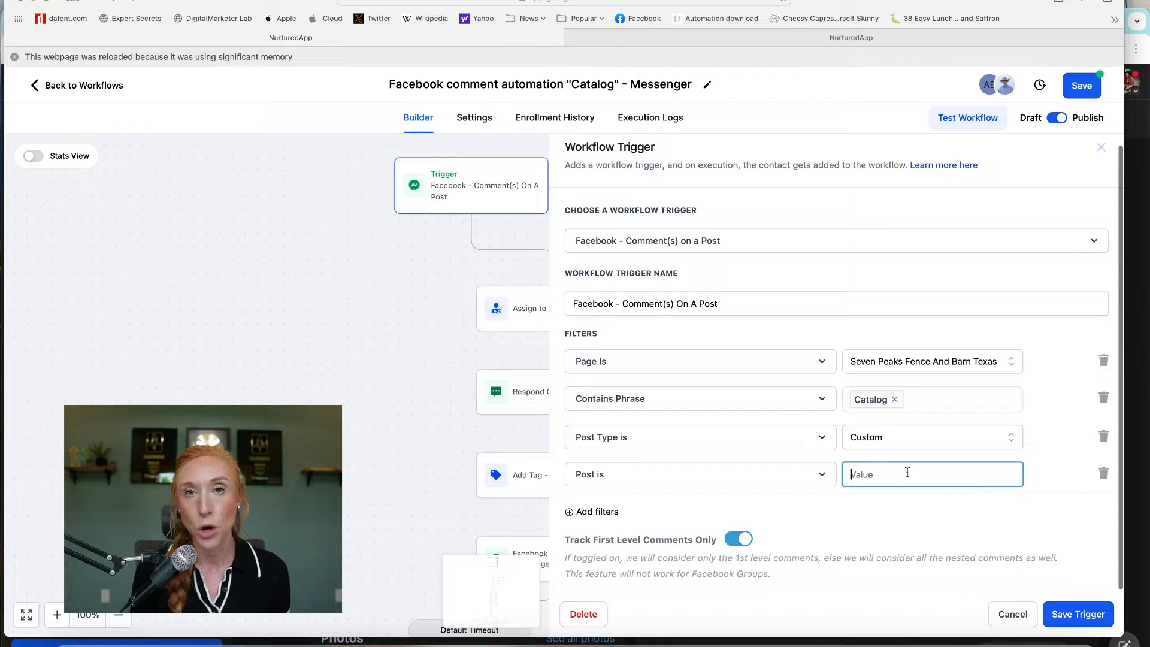
pyautogui.click(1142, 136)
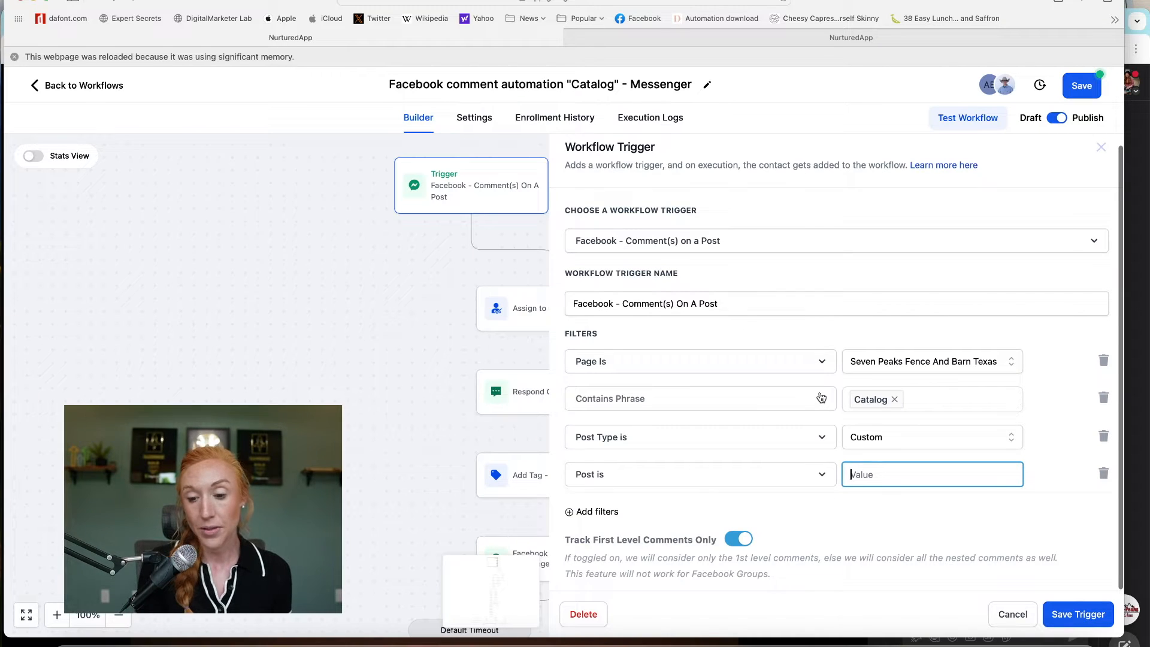
pyautogui.press('super+v')
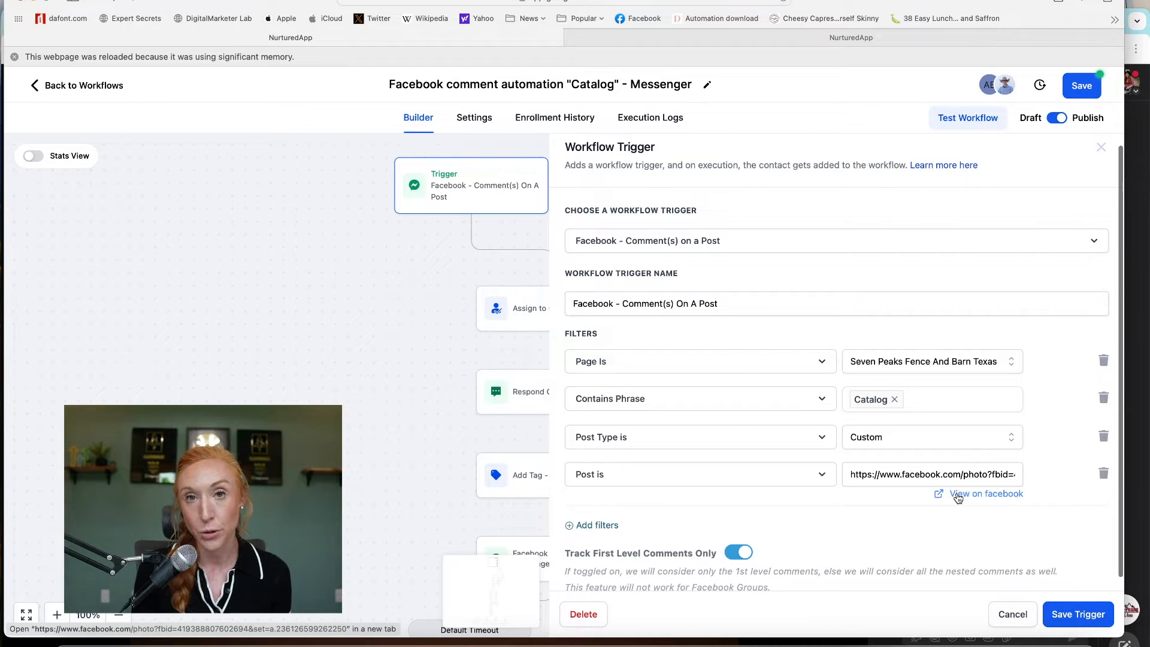
# - View the linked photo post on Facebook, dismiss the login prompt, and return to the workflow builder
pyautogui.click(958, 495)
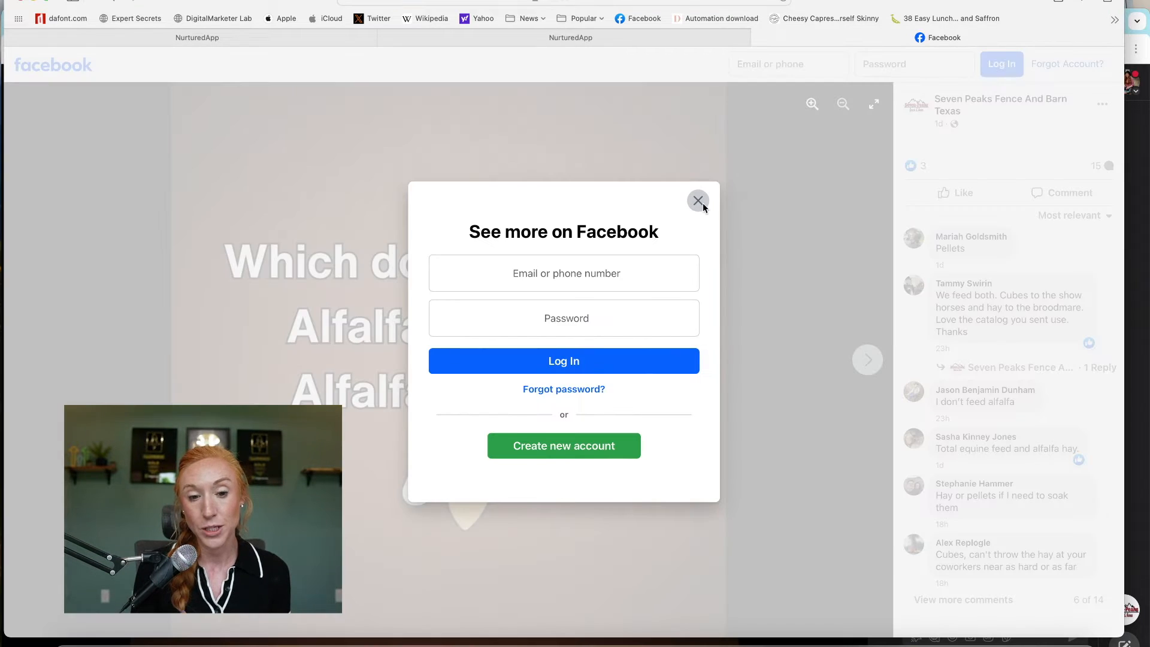
pyautogui.click(701, 203)
pyautogui.hotkey('ctrl', 'shift', 'Tab')
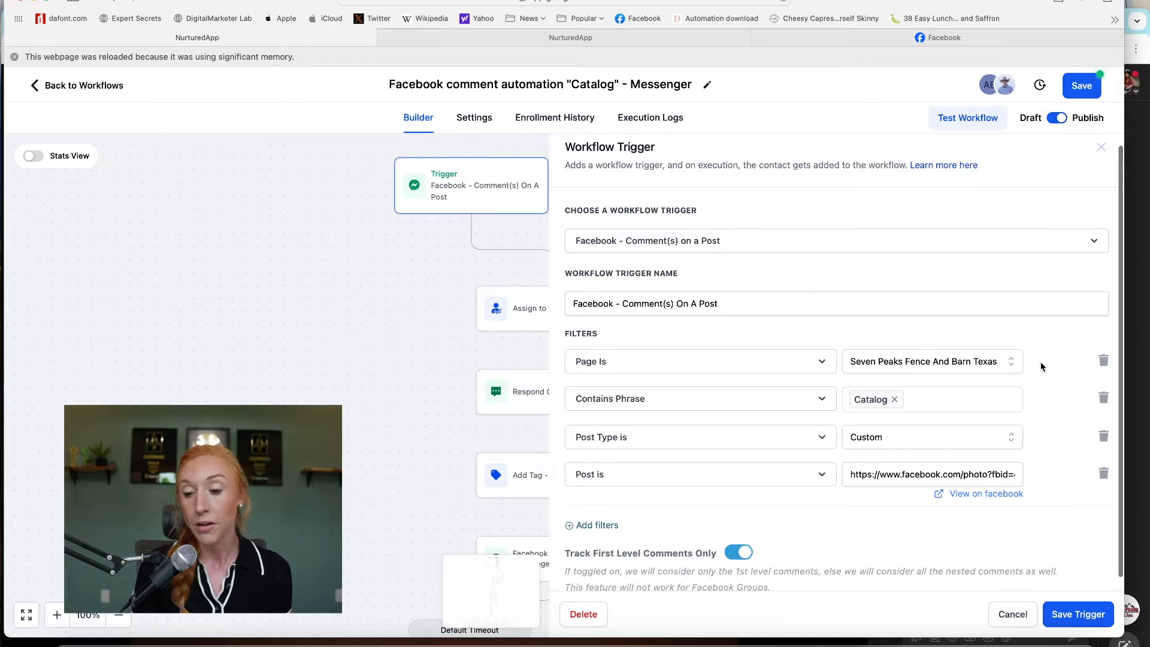
# - Delete the Post is and Post Type is filter rows and close the Workflow Trigger panel
pyautogui.click(1105, 474)
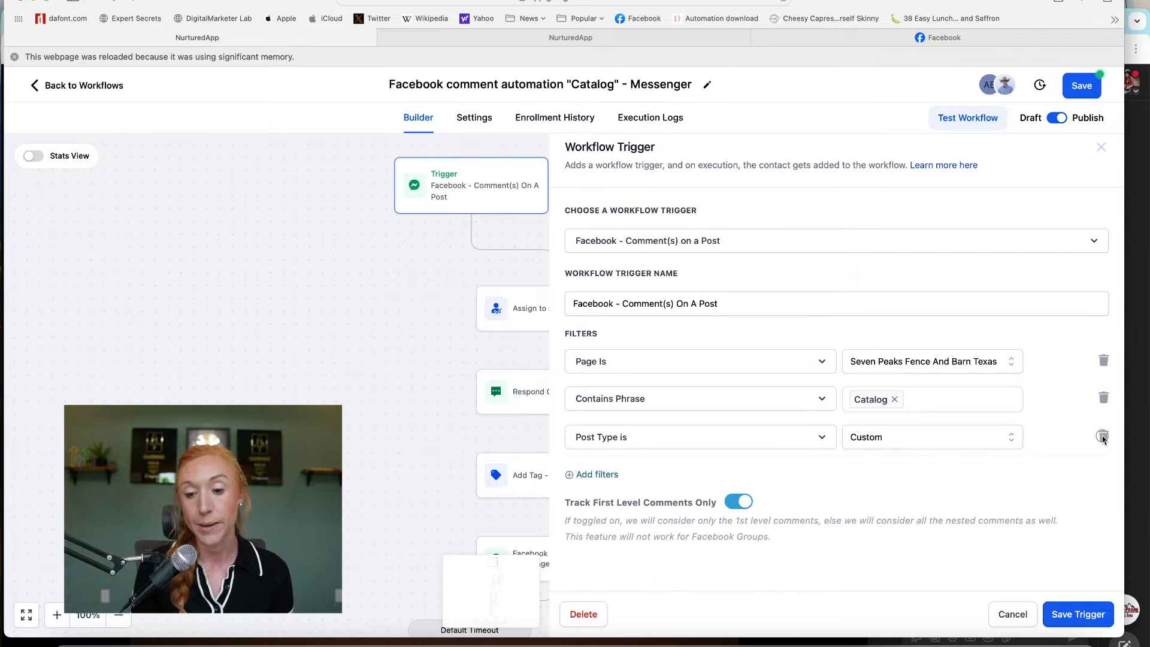
pyautogui.click(1104, 436)
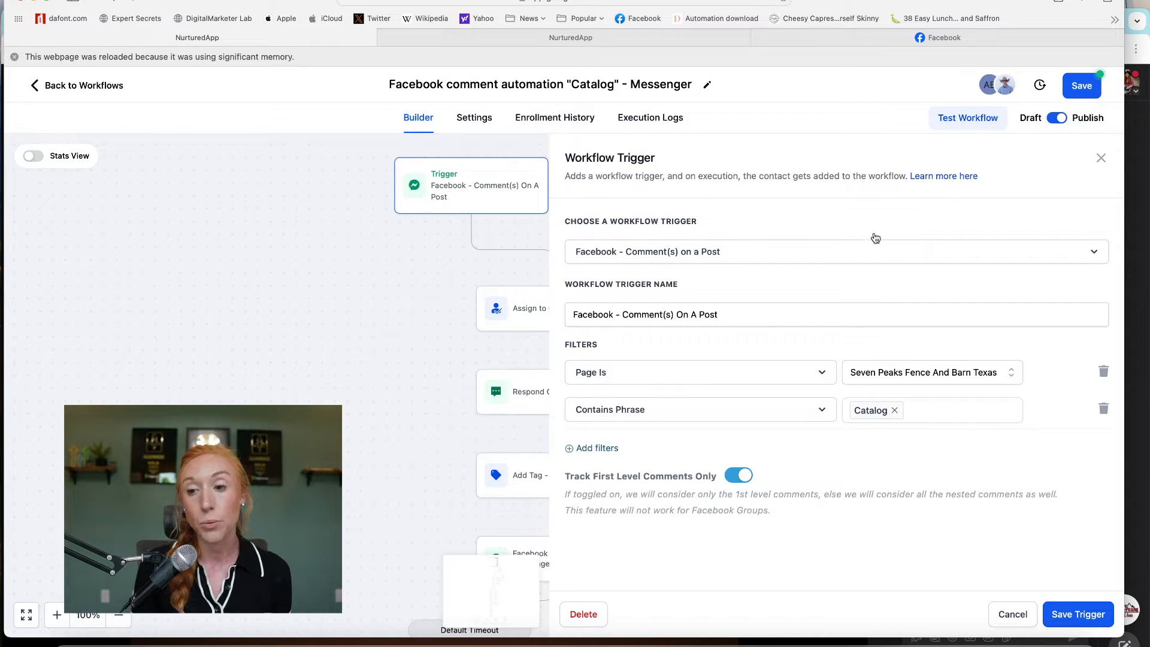
pyautogui.click(1102, 158)
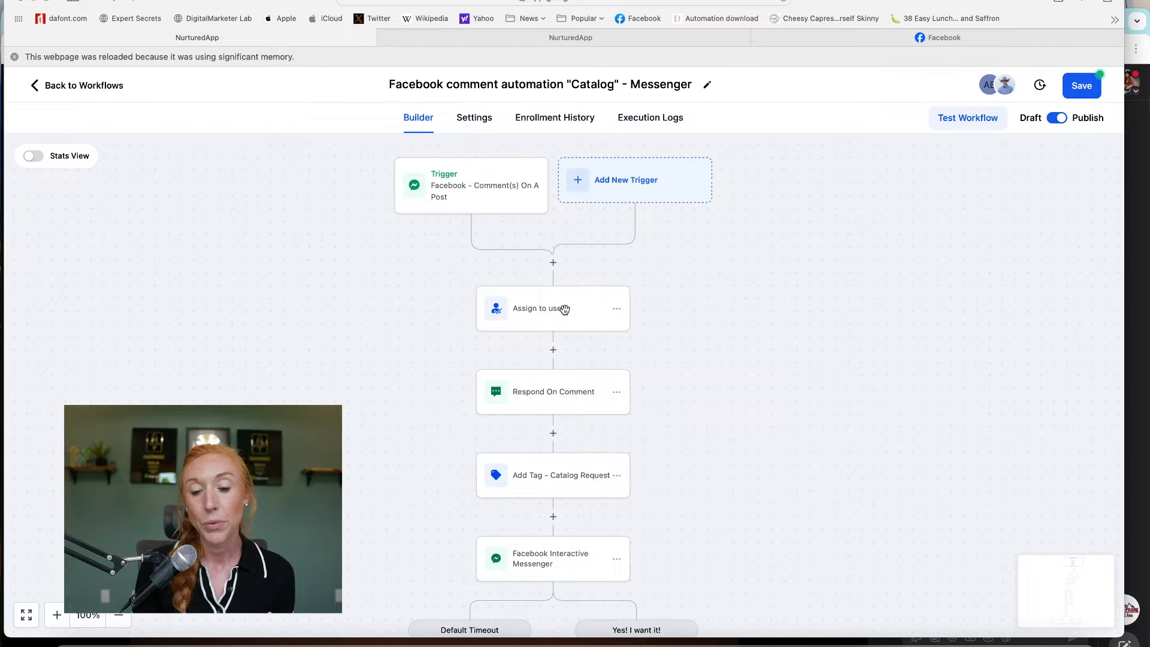
# - Open the Respond On Comment step to view its four random comment replies
pyautogui.scroll(-2, 568, 311)
pyautogui.scroll(-3, 569, 312)
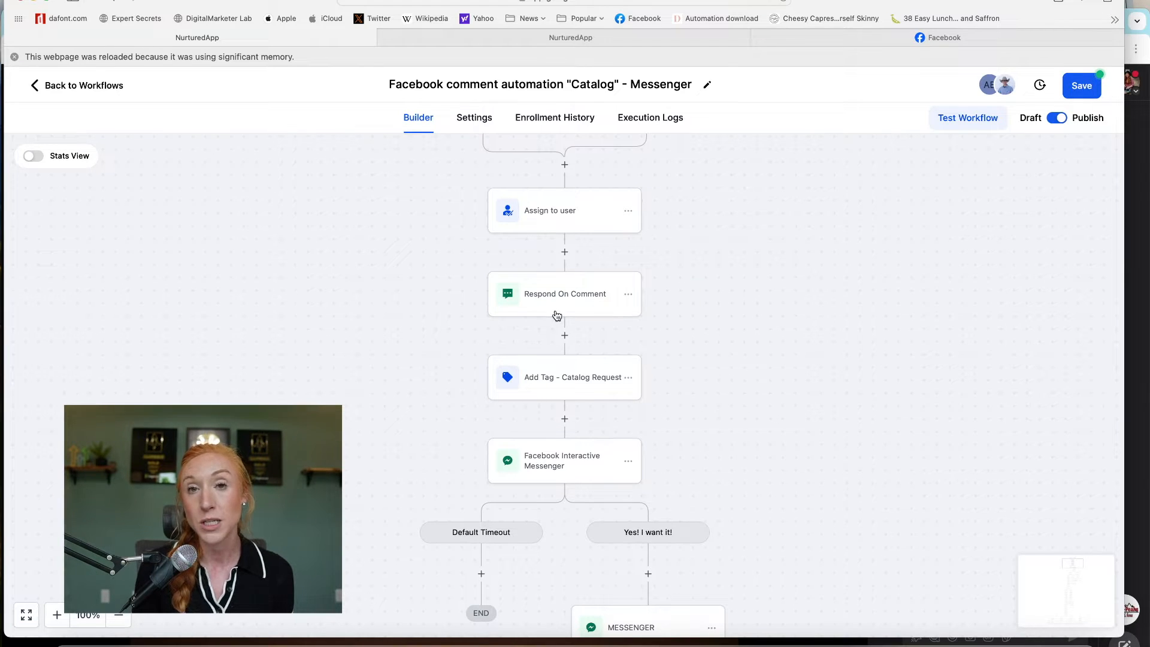
pyautogui.click(563, 313)
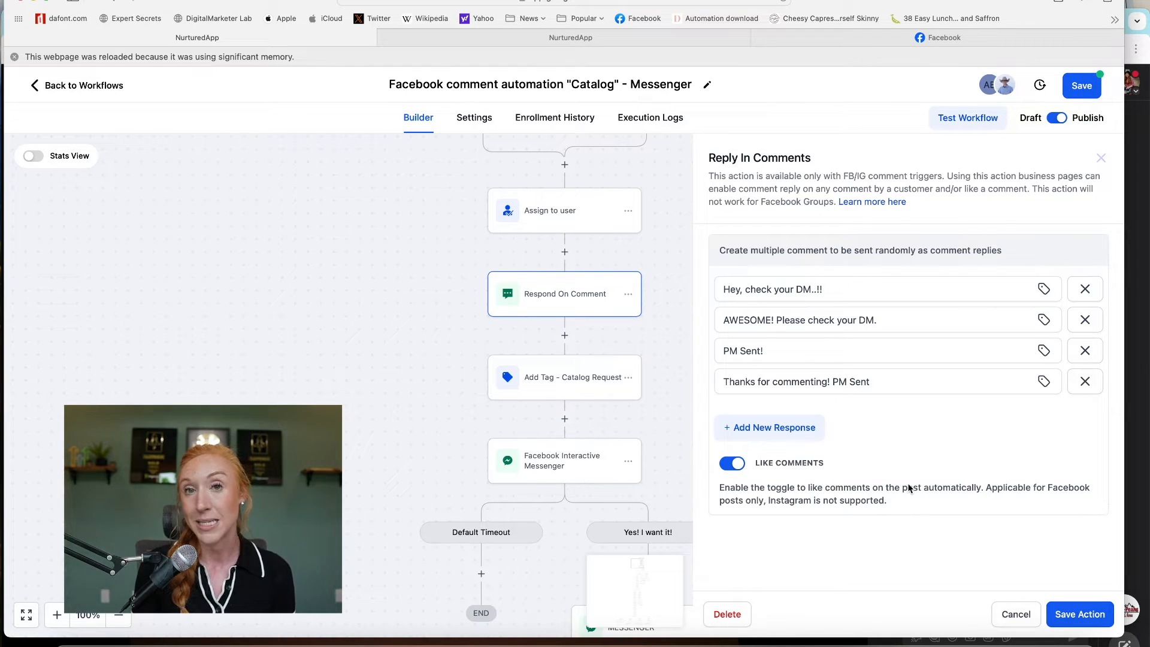
# - Close the Reply In Comments panel and scroll down to the Facebook Interactive Messenger branch
pyautogui.click(1101, 158)
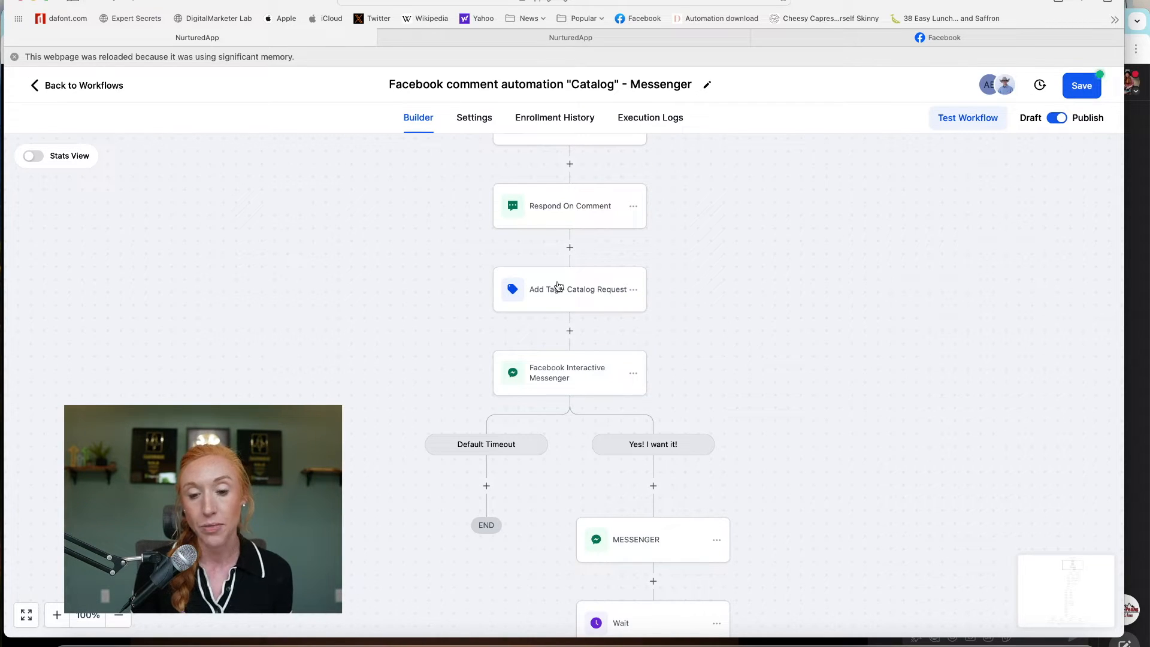
pyautogui.scroll(-4, 722, 287)
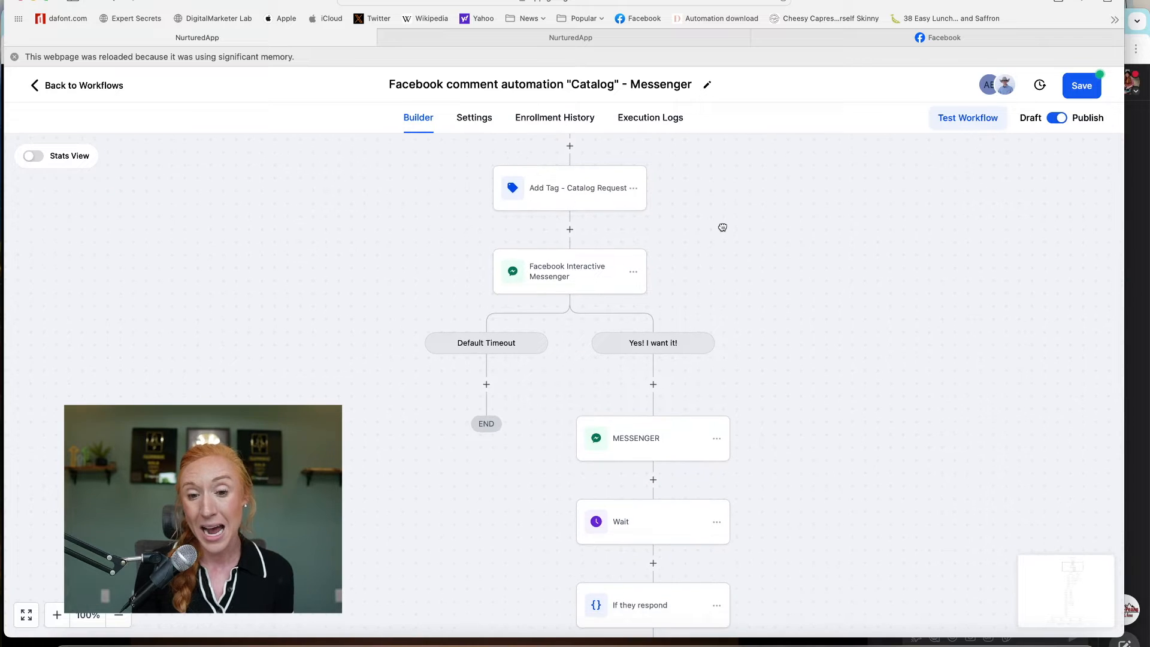
pyautogui.scroll(-1, 719, 248)
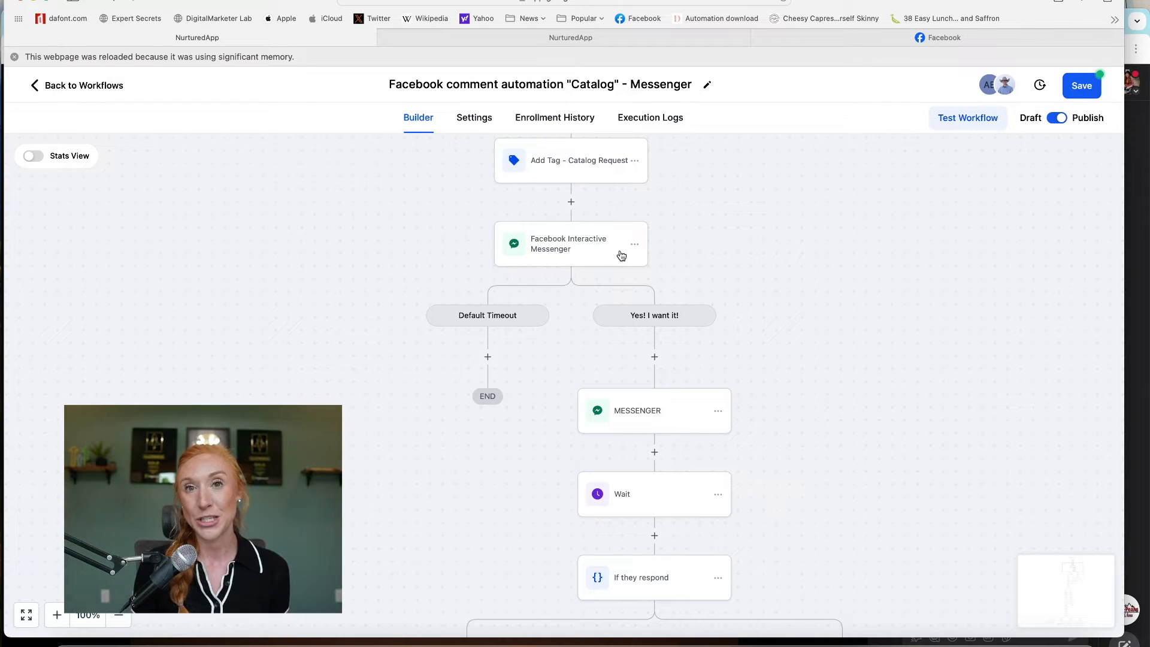
# - Open the Facebook Interactive Messenger step and review its message and Yes! I want it! button
pyautogui.click(567, 246)
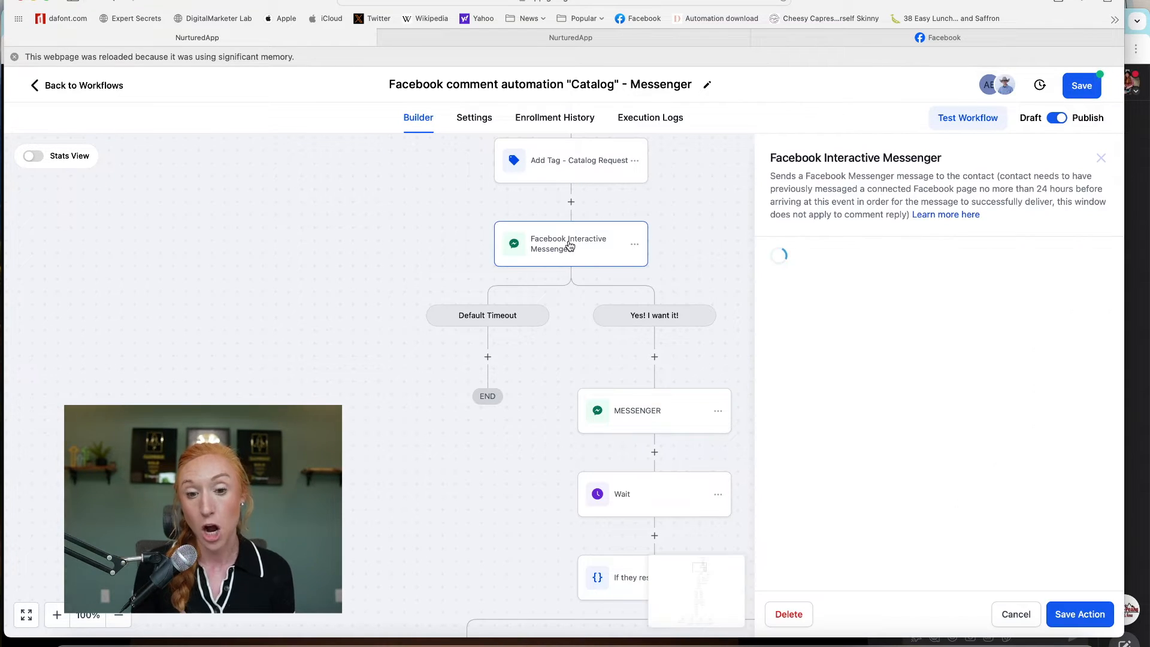
pyautogui.scroll(-3, 861, 337)
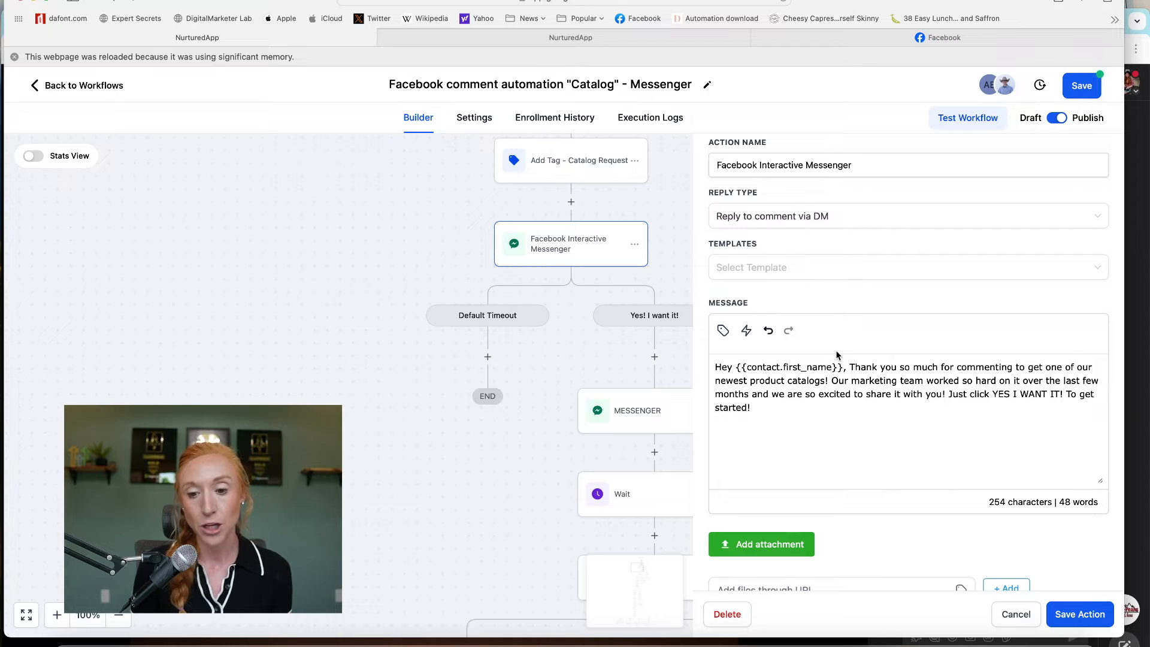
pyautogui.scroll(-2, 833, 301)
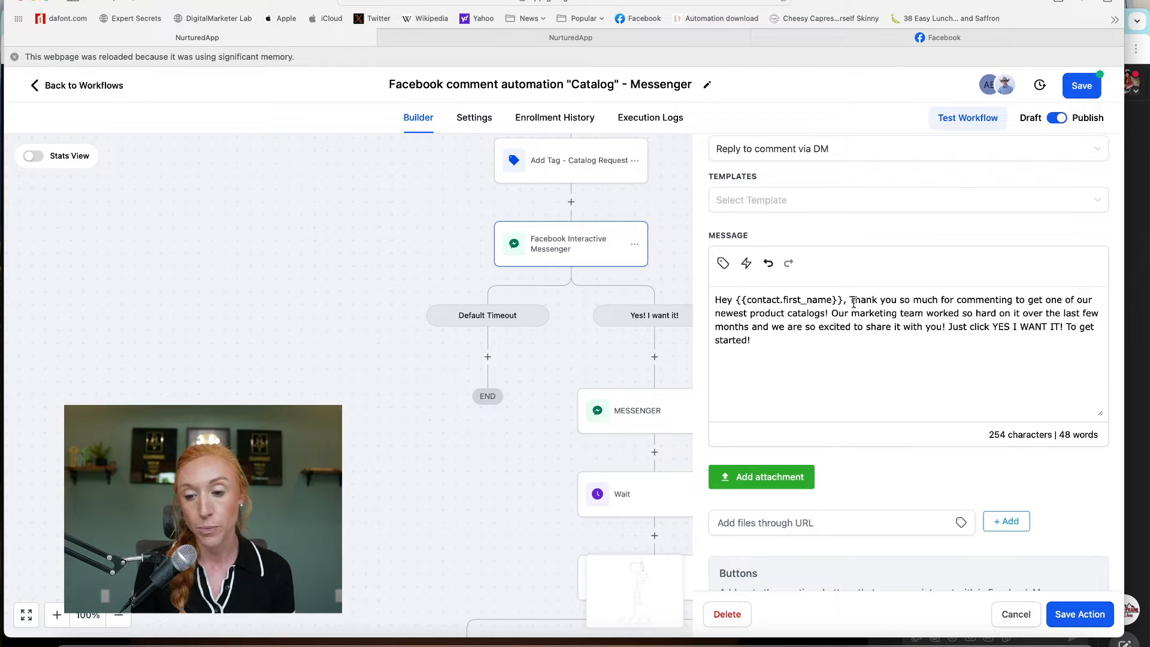
pyautogui.scroll(-3, 1024, 359)
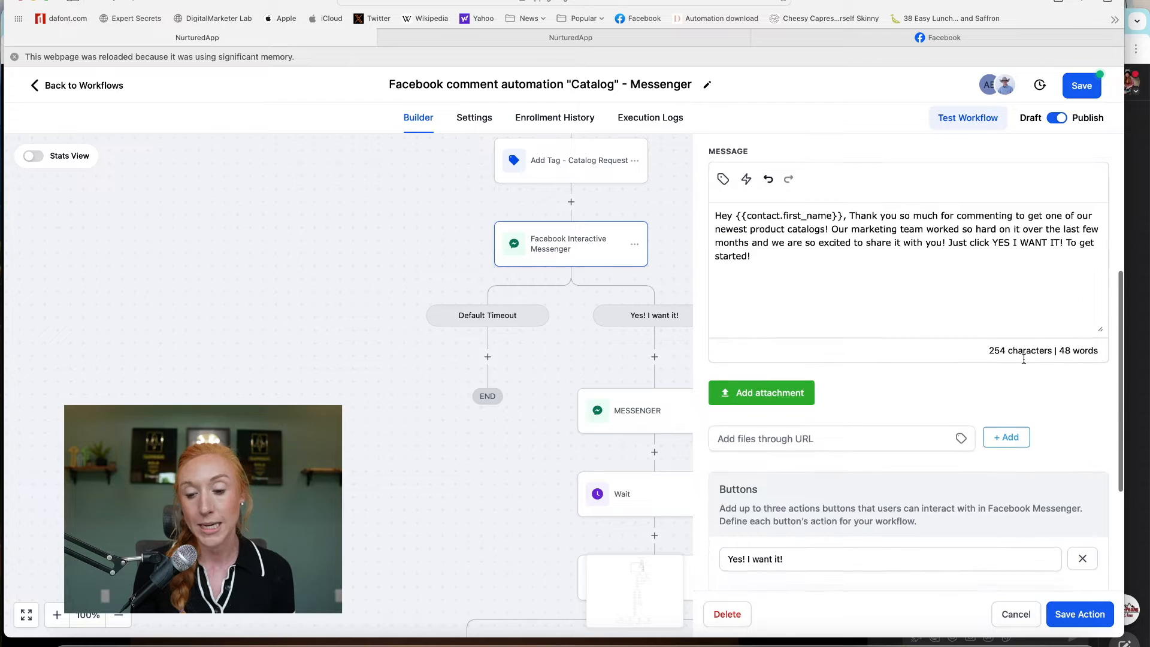
pyautogui.scroll(-3, 1024, 359)
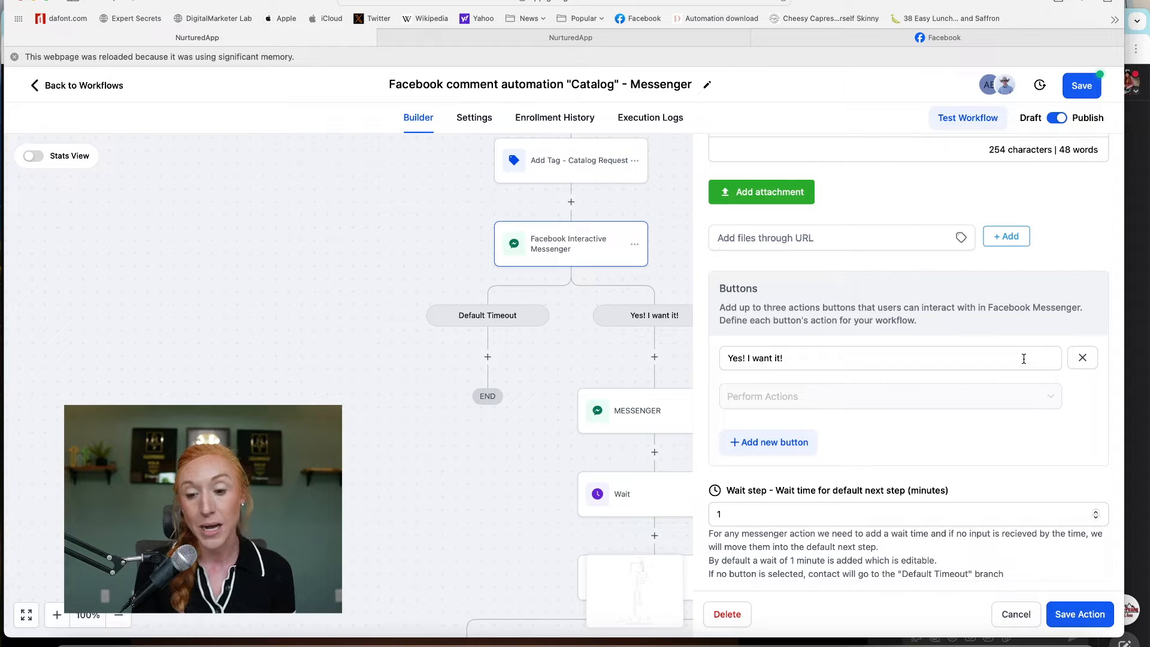
pyautogui.moveTo(792, 359); pyautogui.dragTo(695, 349)
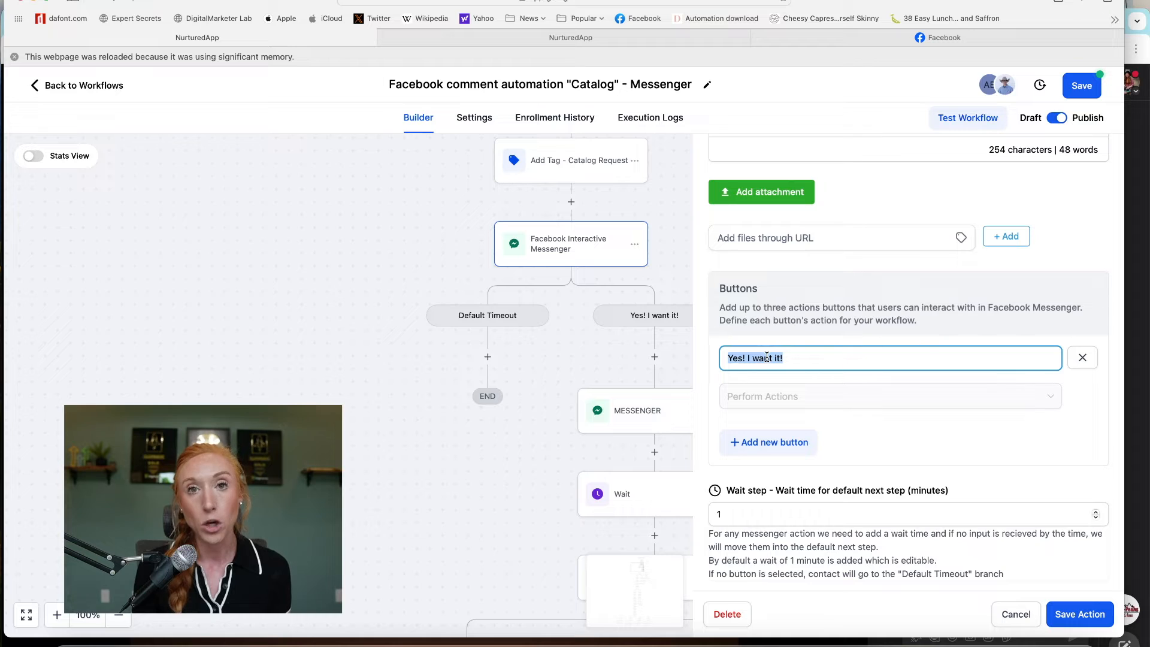
pyautogui.scroll(-1, 800, 457)
pyautogui.click(800, 364)
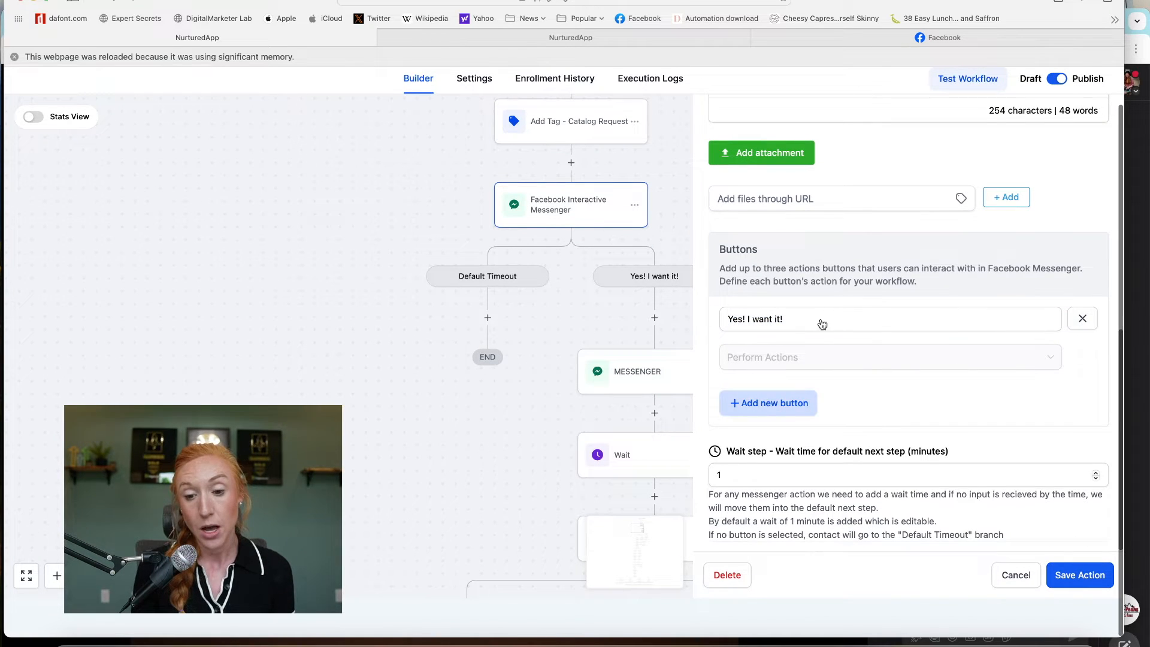
# - Add a trial TEST button set to Call Number, then delete it
pyautogui.click(772, 401)
pyautogui.scroll(-2, 747, 413)
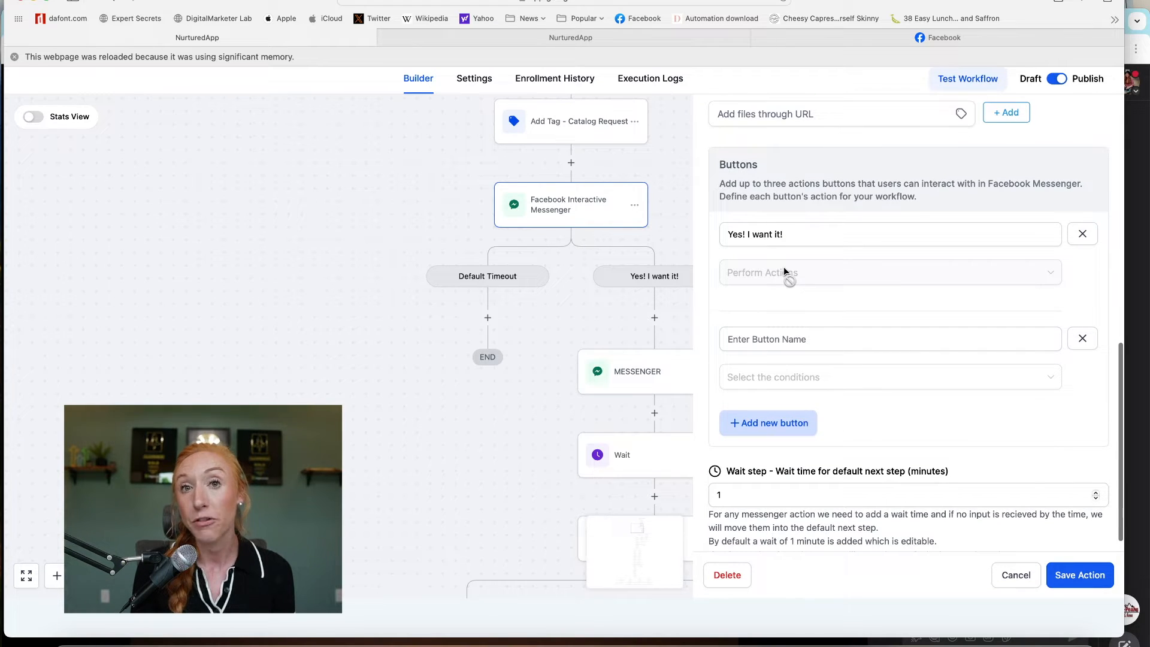
pyautogui.click(754, 339)
pyautogui.write('TEST')
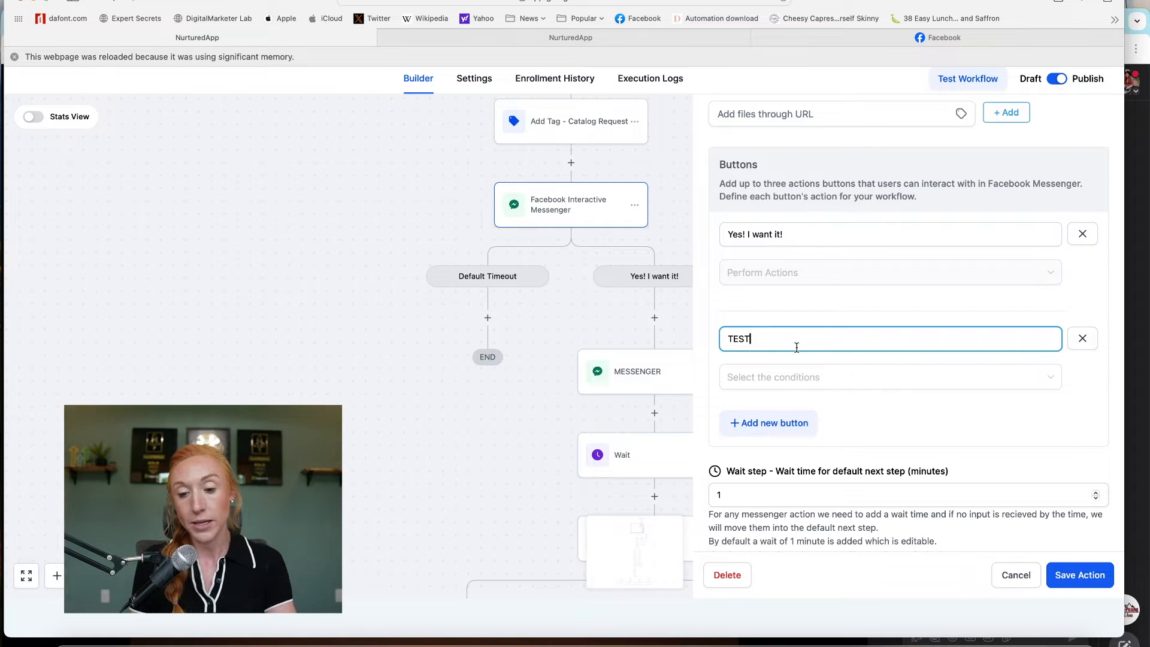
pyautogui.click(800, 376)
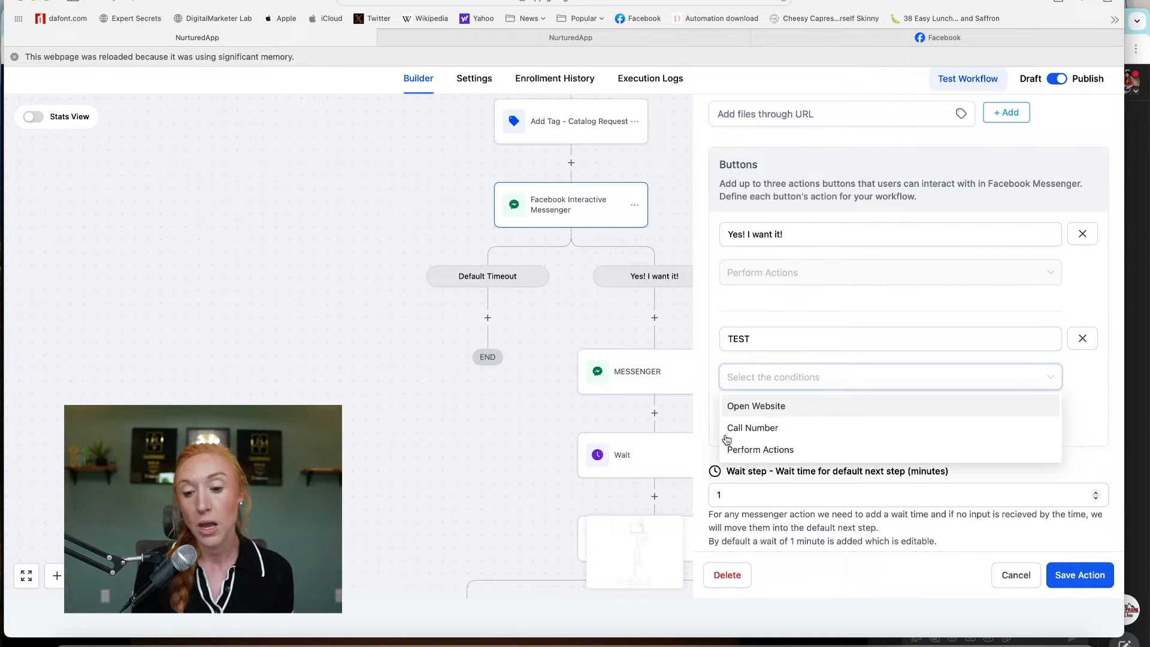
pyautogui.click(773, 428)
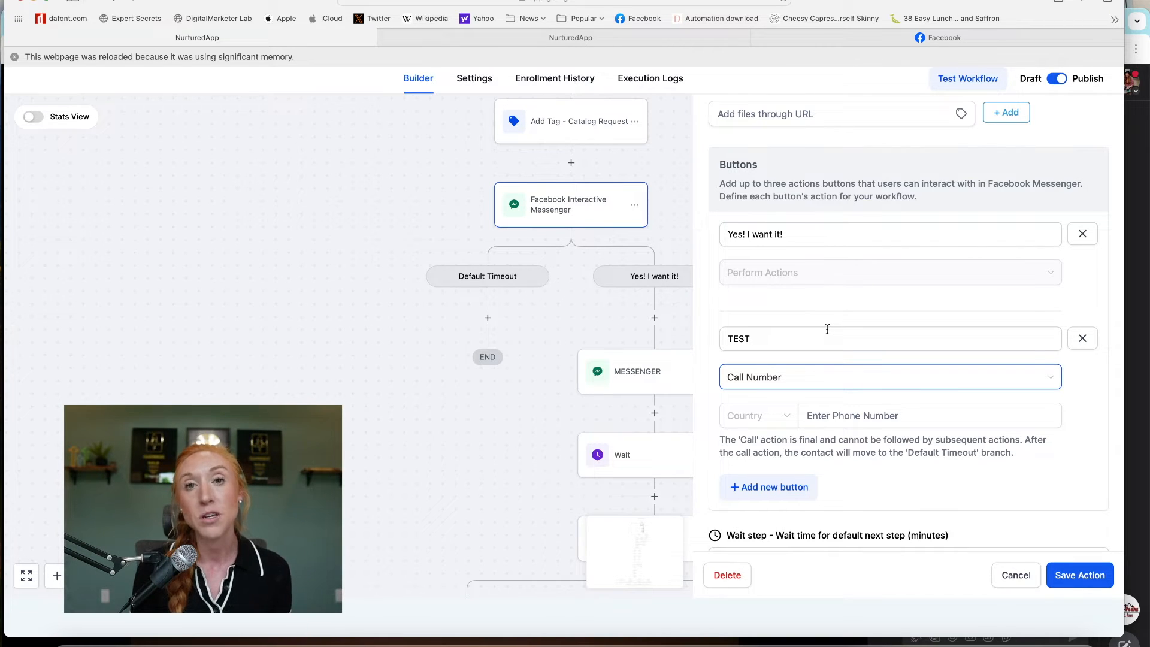
pyautogui.click(1084, 340)
pyautogui.click(1085, 331)
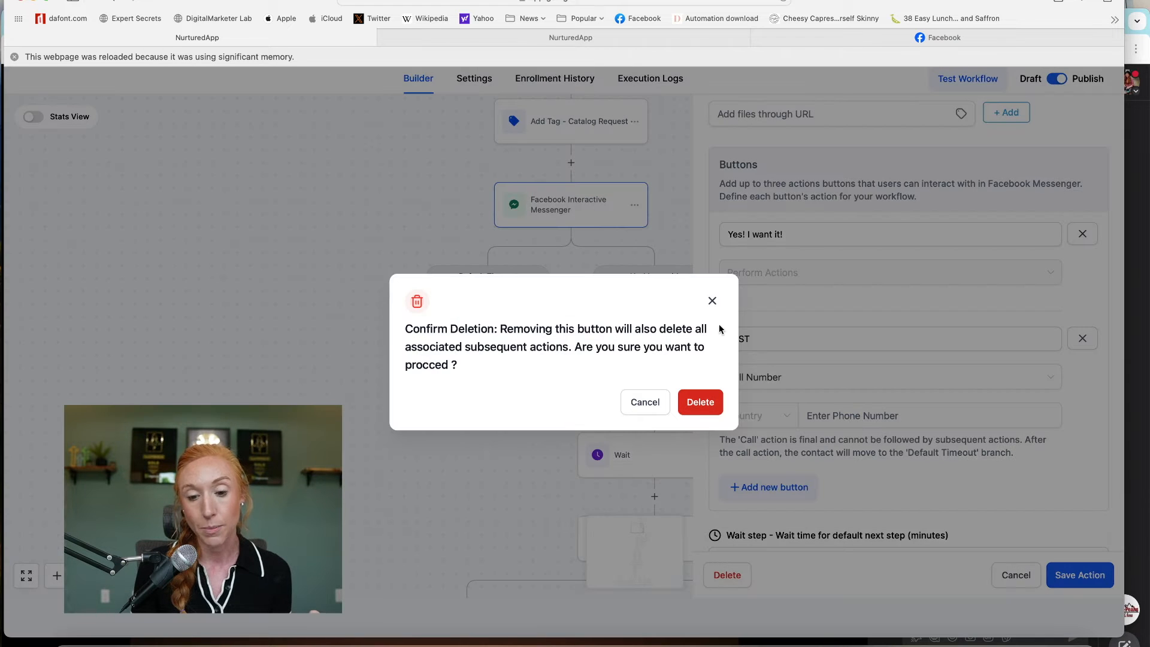
pyautogui.click(701, 402)
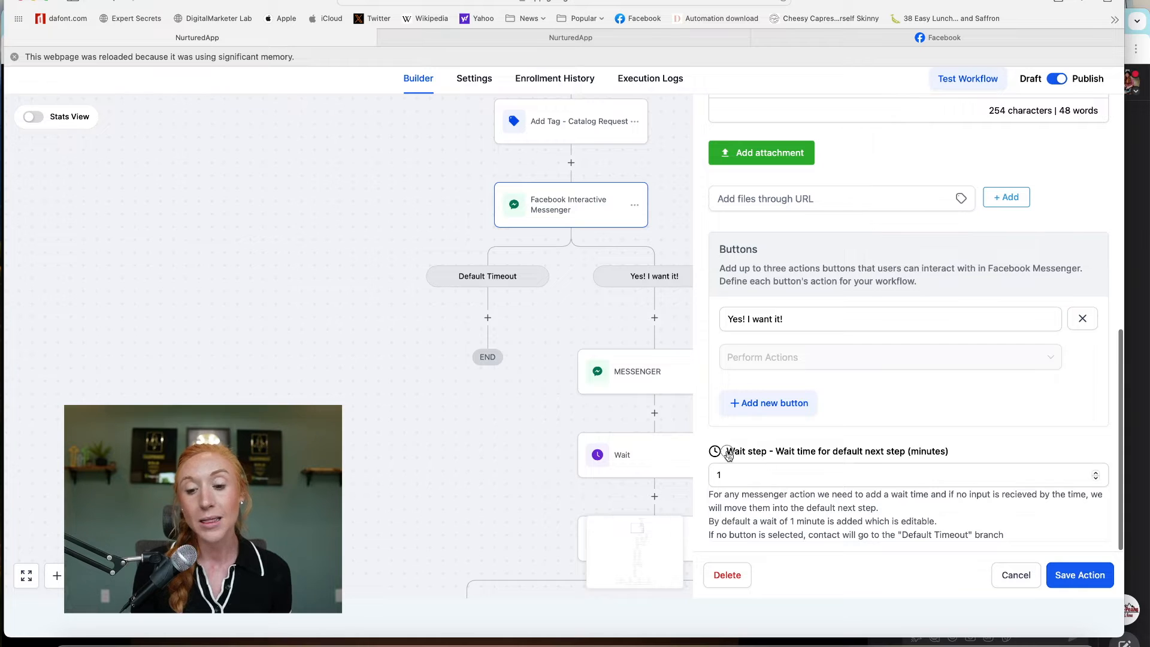
# - Review the 1-minute wait setting and cancel the messenger step without saving
pyautogui.moveTo(726, 452); pyautogui.dragTo(1009, 463)
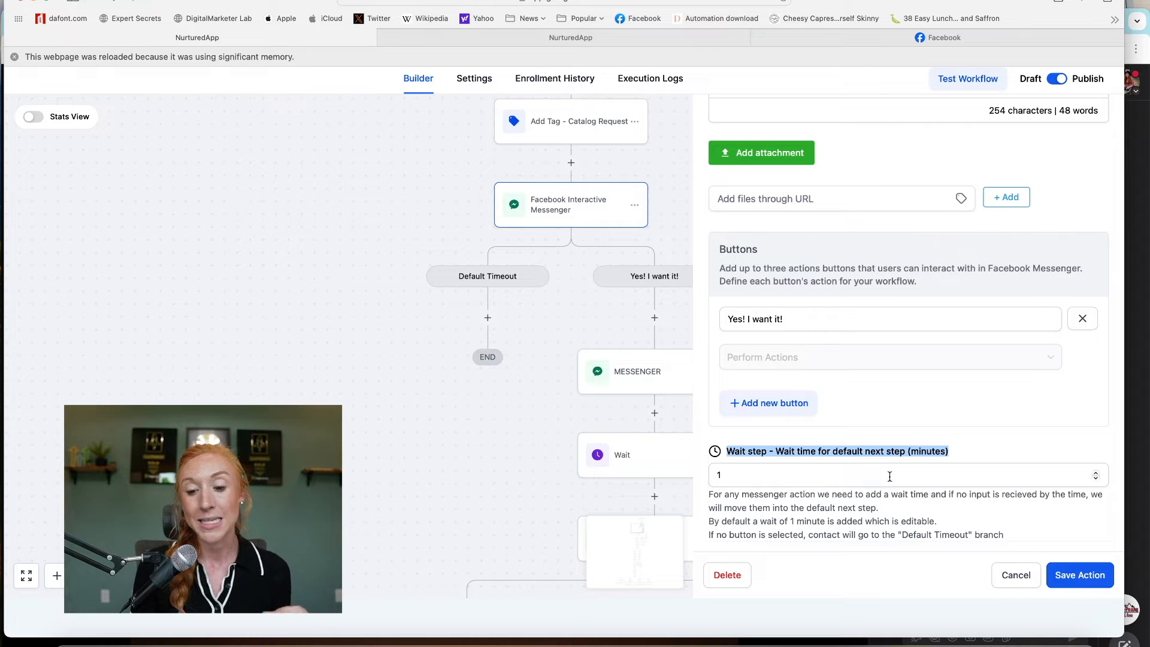
pyautogui.doubleClick(722, 477)
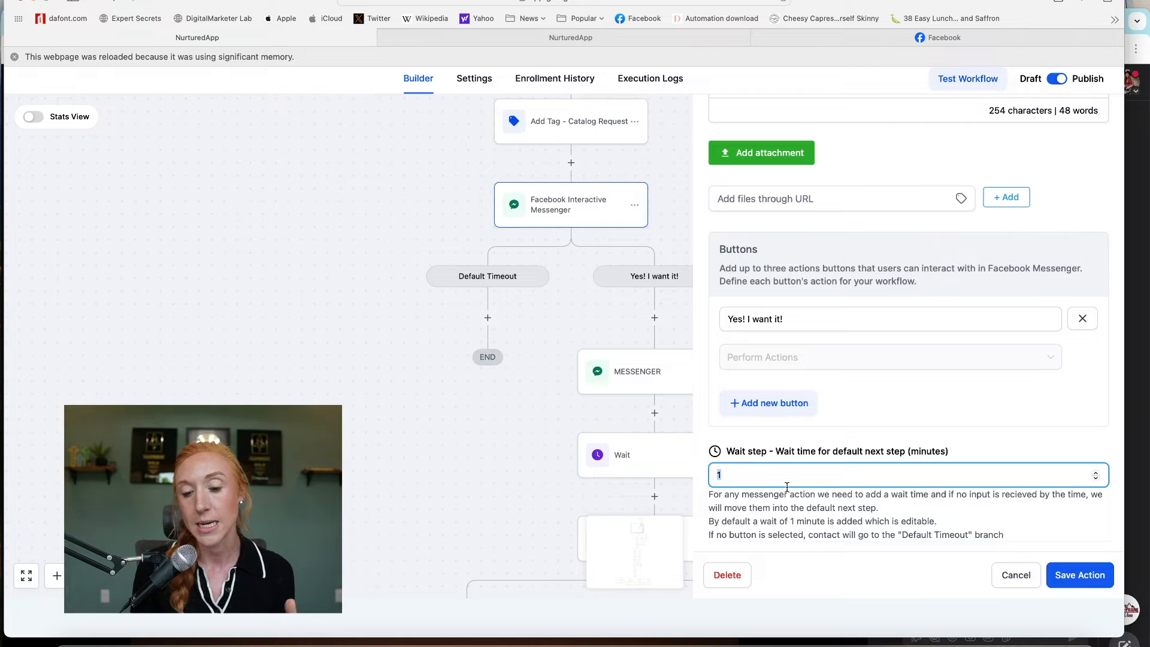
pyautogui.click(747, 442)
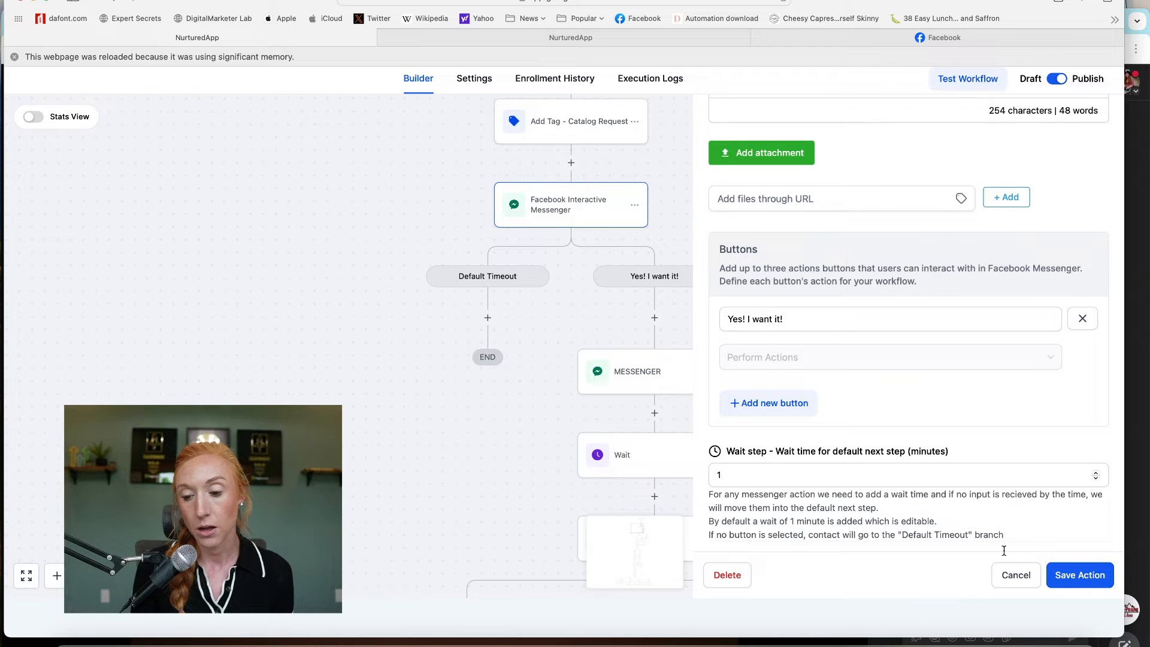
pyautogui.click(1012, 575)
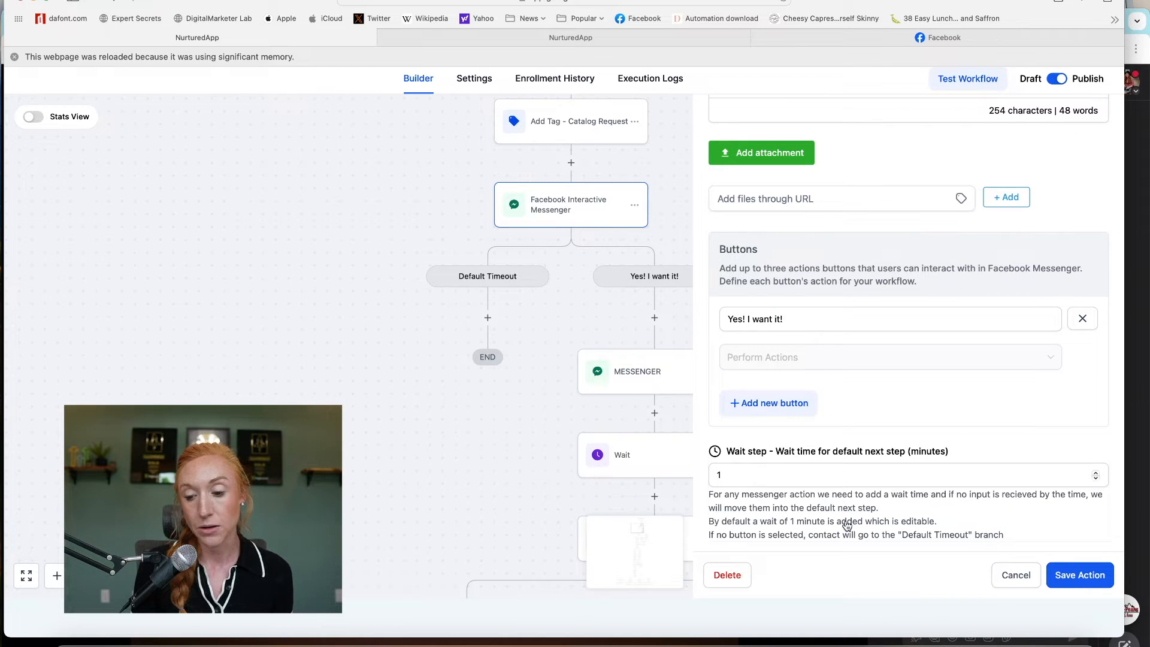
# - Open the MESSENGER step and read its message asking for the contact's email
pyautogui.click(655, 317)
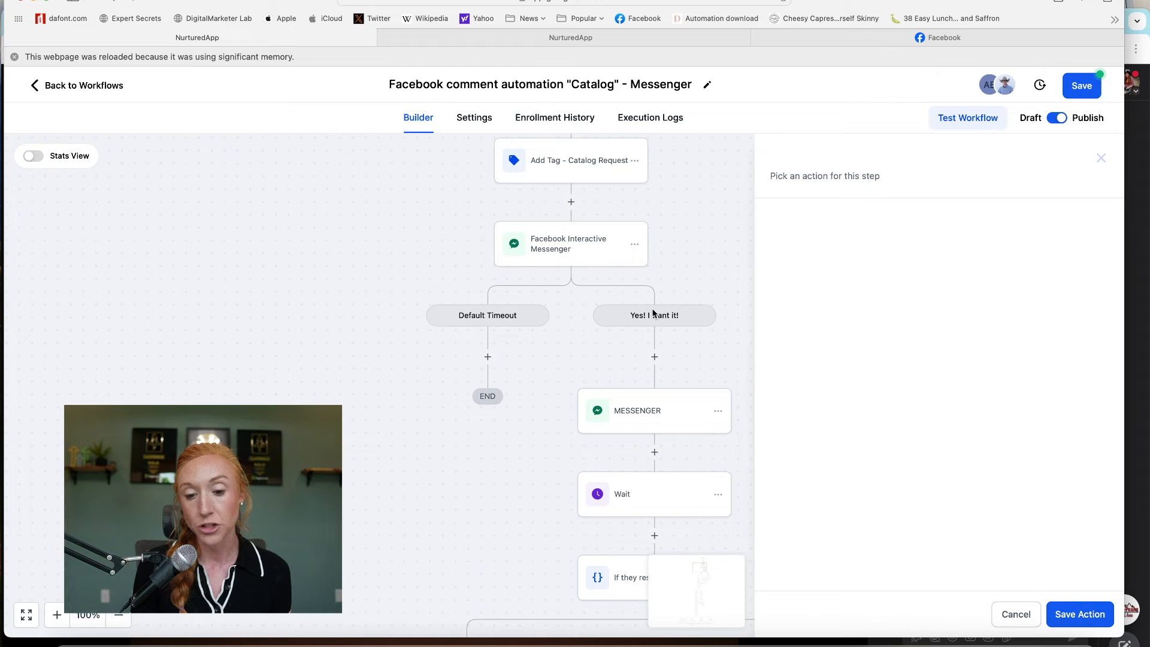
pyautogui.click(749, 310)
pyautogui.scroll(-1, 748, 309)
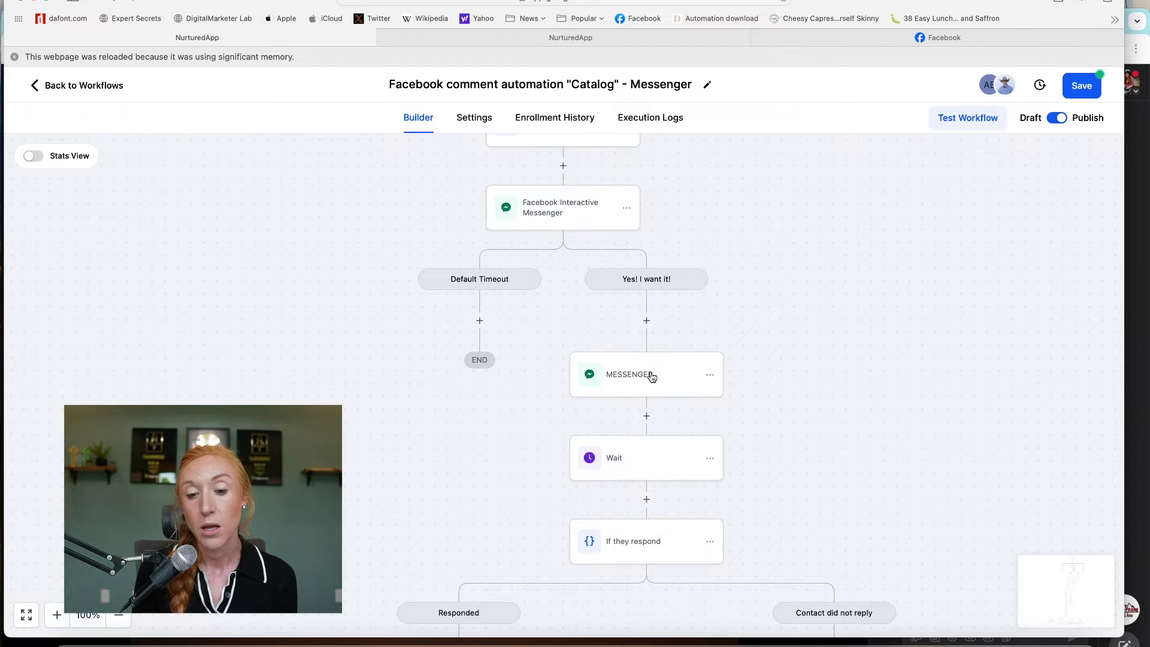
pyautogui.click(622, 373)
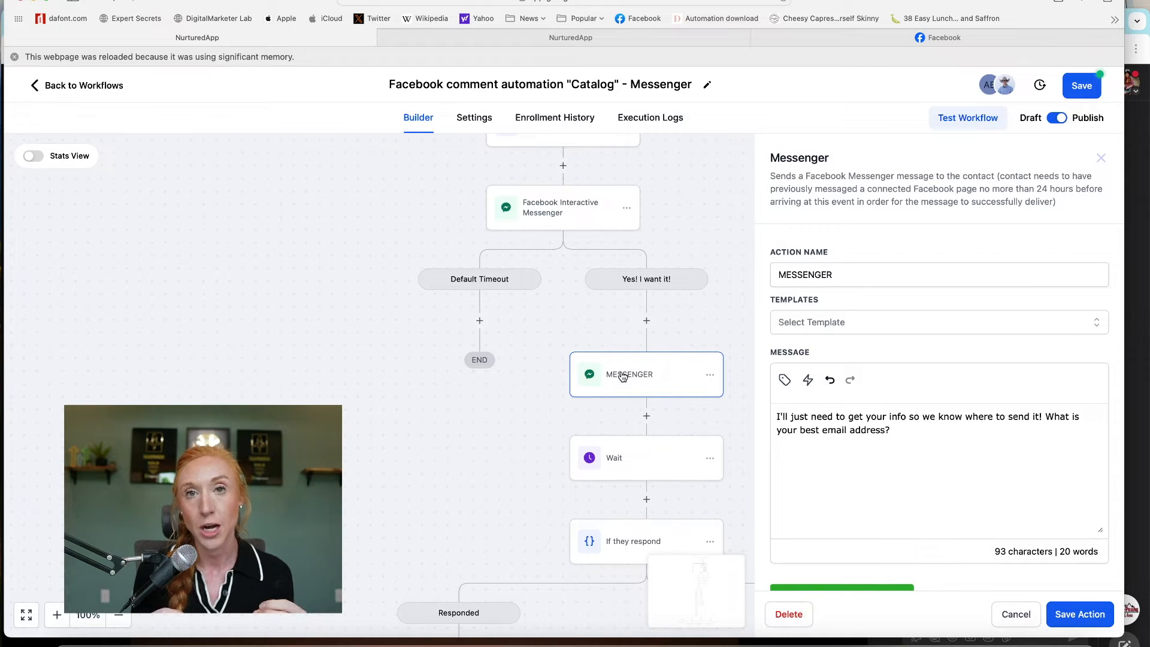
pyautogui.moveTo(957, 431); pyautogui.dragTo(719, 402)
pyautogui.scroll(-2, 899, 389)
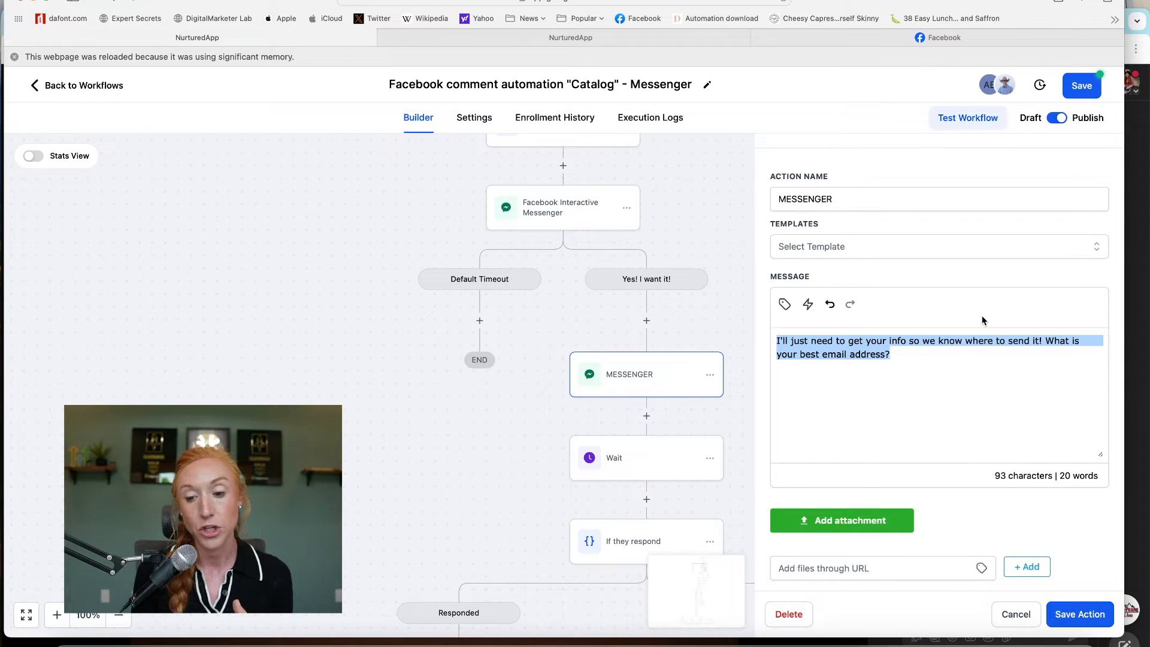
pyautogui.click(928, 356)
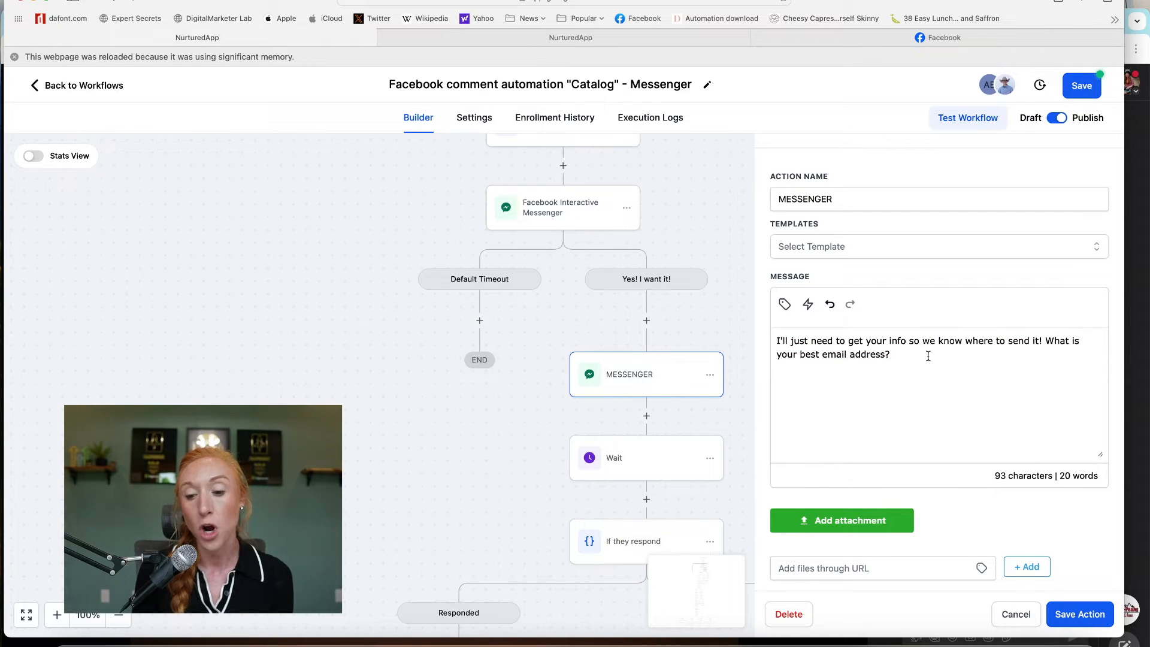
# - Close the MESSENGER settings and pan down to the If they respond branches
pyautogui.click(1025, 617)
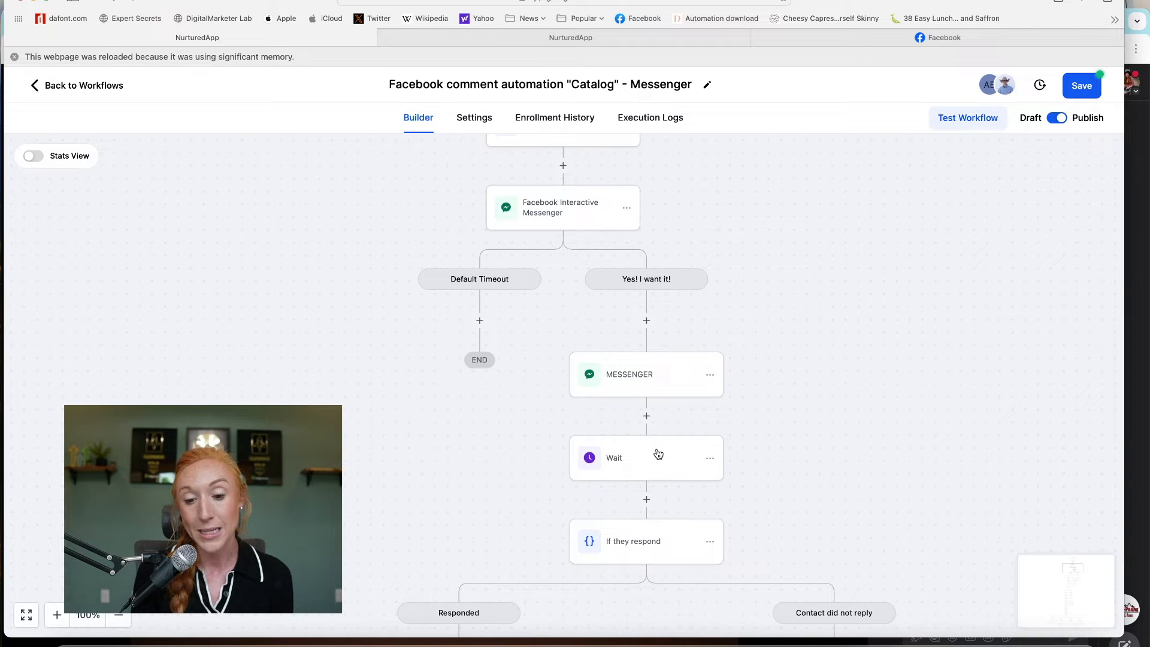
pyautogui.click(656, 453)
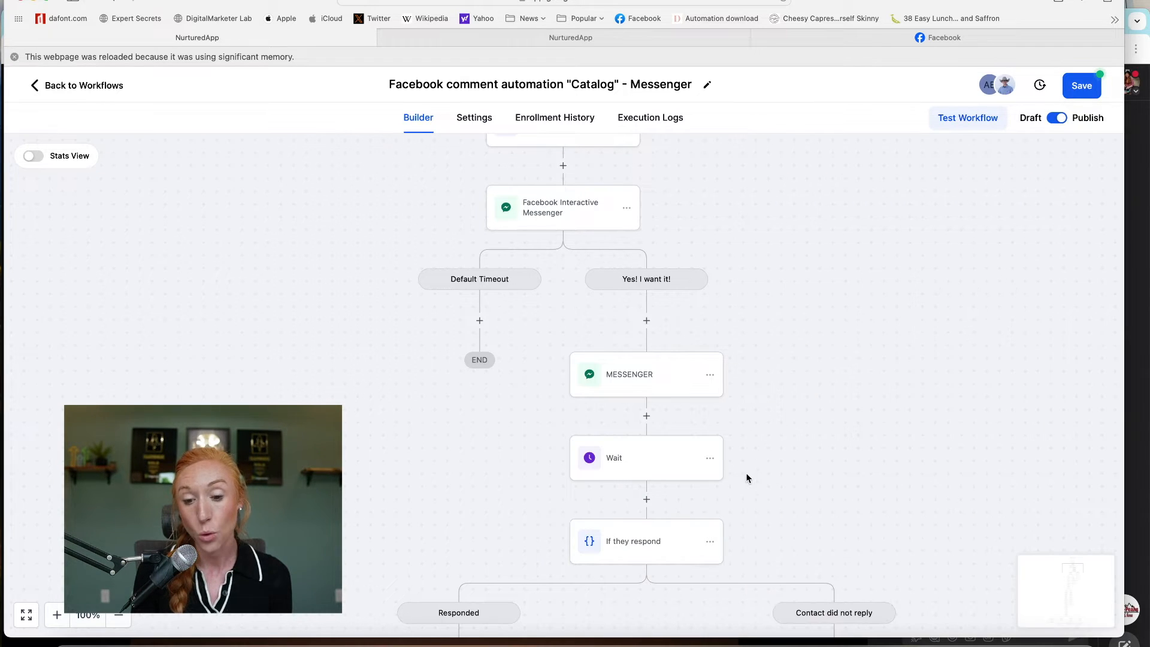
pyautogui.moveTo(771, 482); pyautogui.dragTo(765, 407)
pyautogui.scroll(-3, 766, 407)
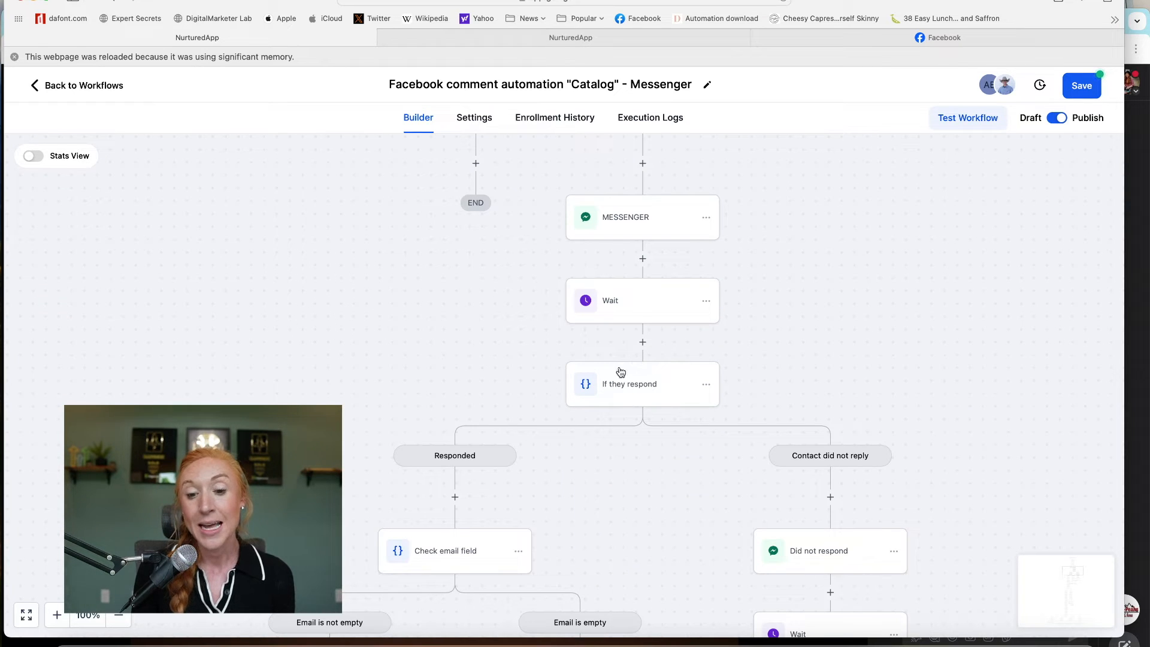
pyautogui.click(646, 387)
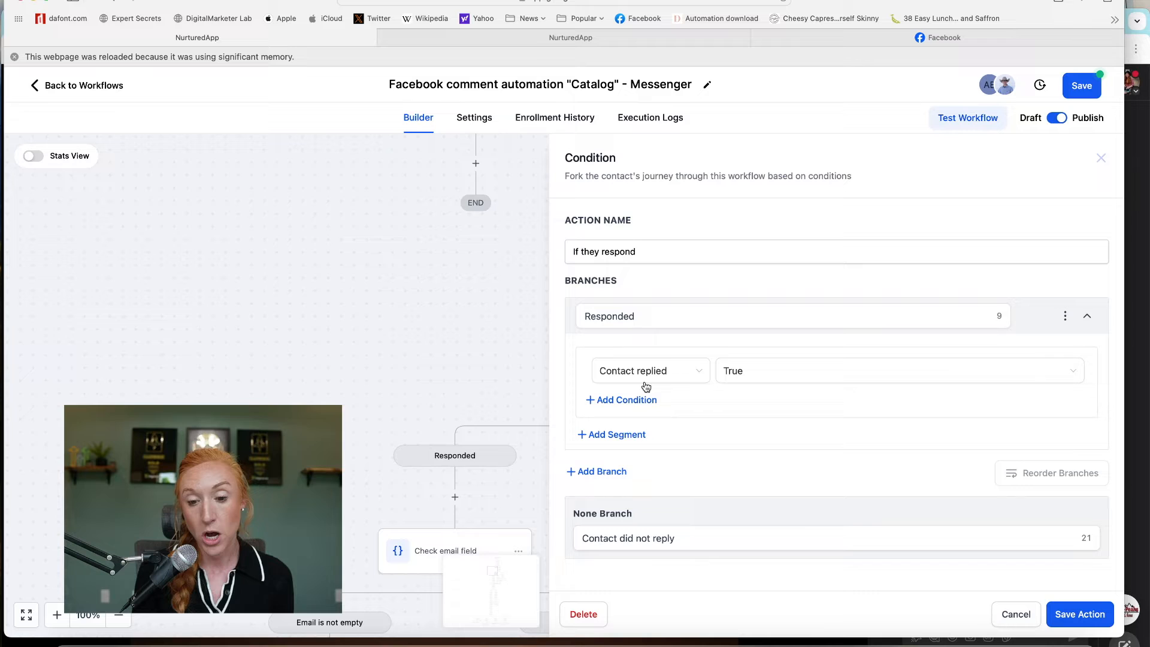
pyautogui.click(612, 369)
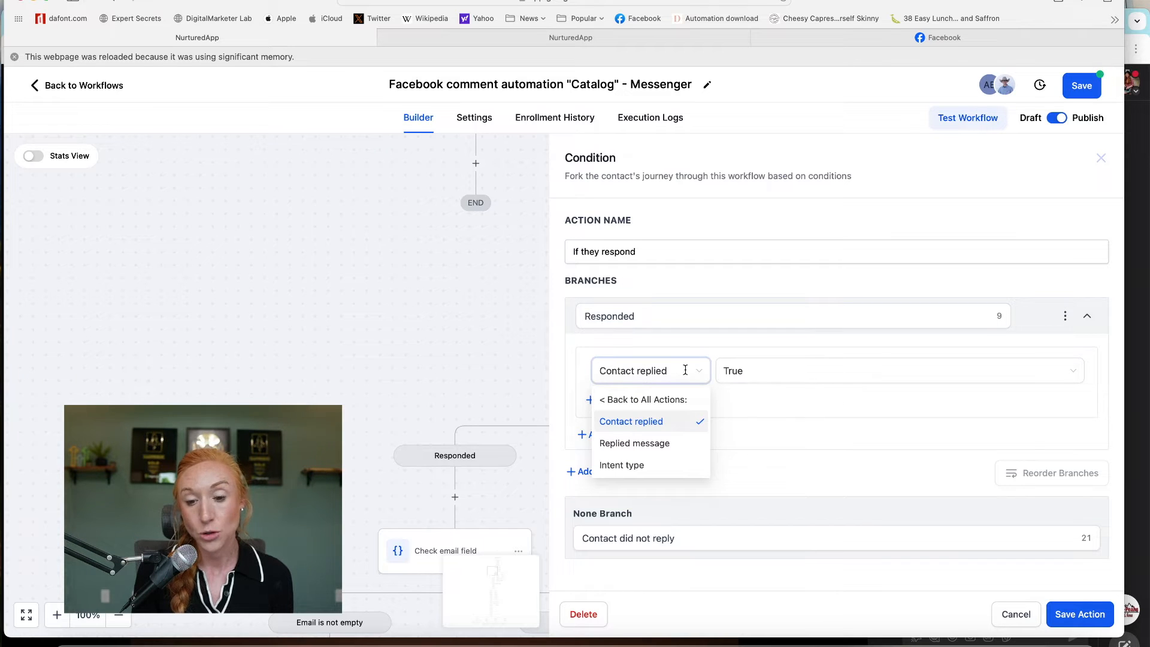
pyautogui.click(785, 400)
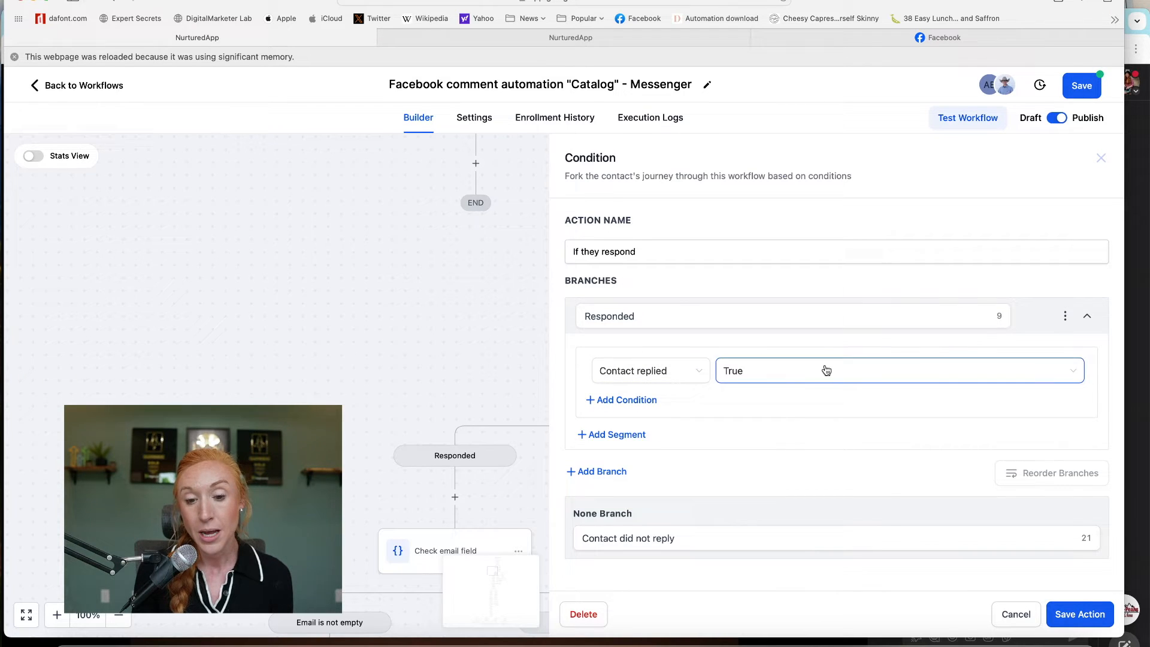
pyautogui.click(629, 314)
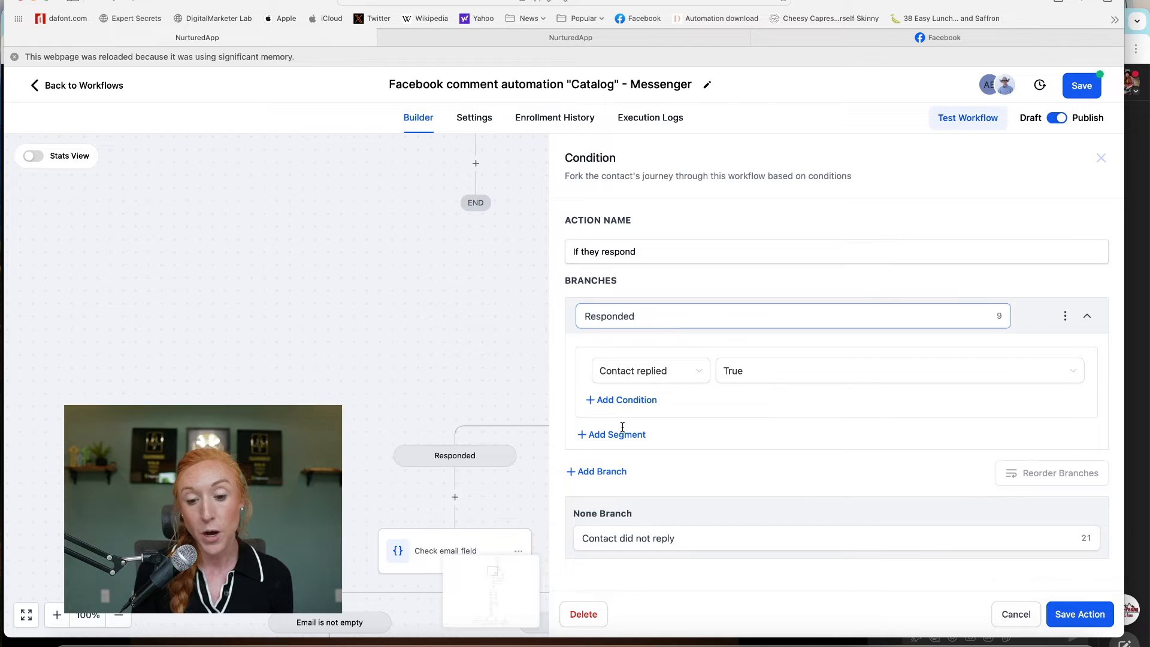
pyautogui.click(676, 539)
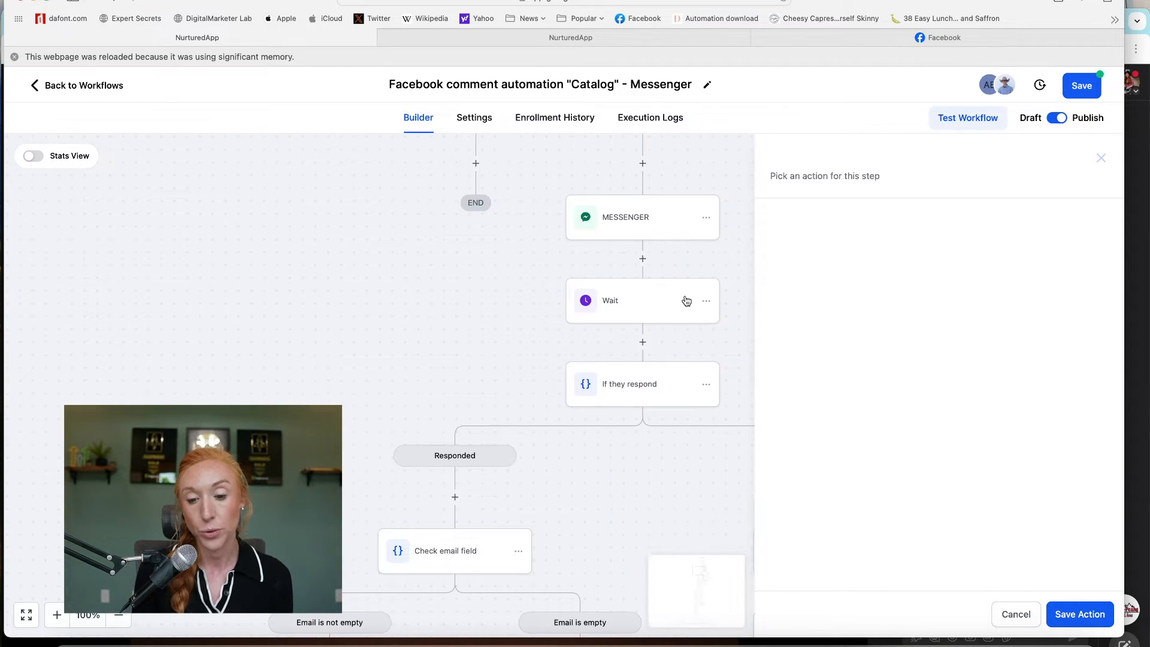
pyautogui.moveTo(899, 375); pyautogui.dragTo(880, 236)
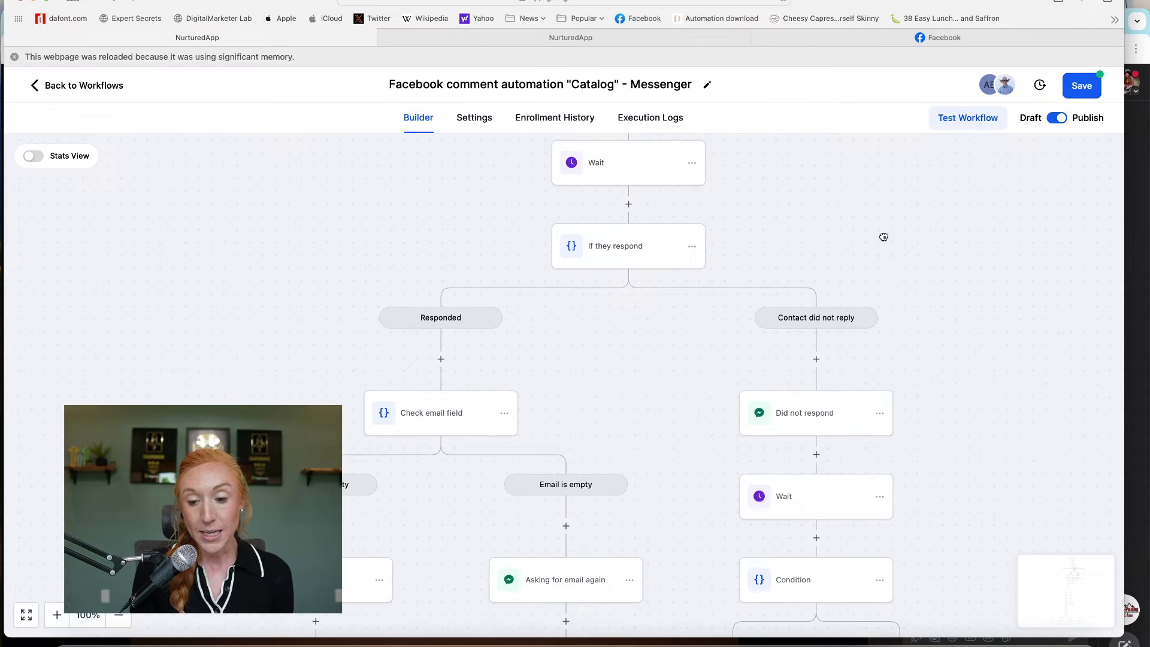
pyautogui.moveTo(917, 340); pyautogui.dragTo(887, 239)
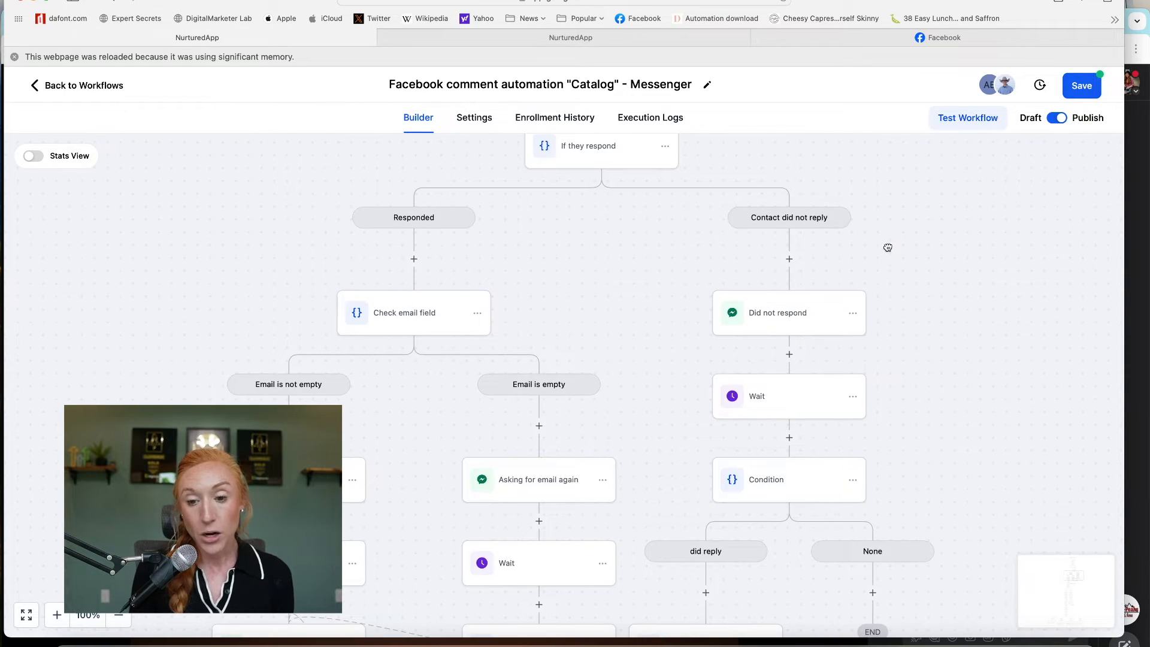
pyautogui.moveTo(889, 285)
pyautogui.mouseDown()
pyautogui.moveTo(883, 192)
pyautogui.moveTo(899, 267)
pyautogui.moveTo(881, 303)
pyautogui.mouseUp()
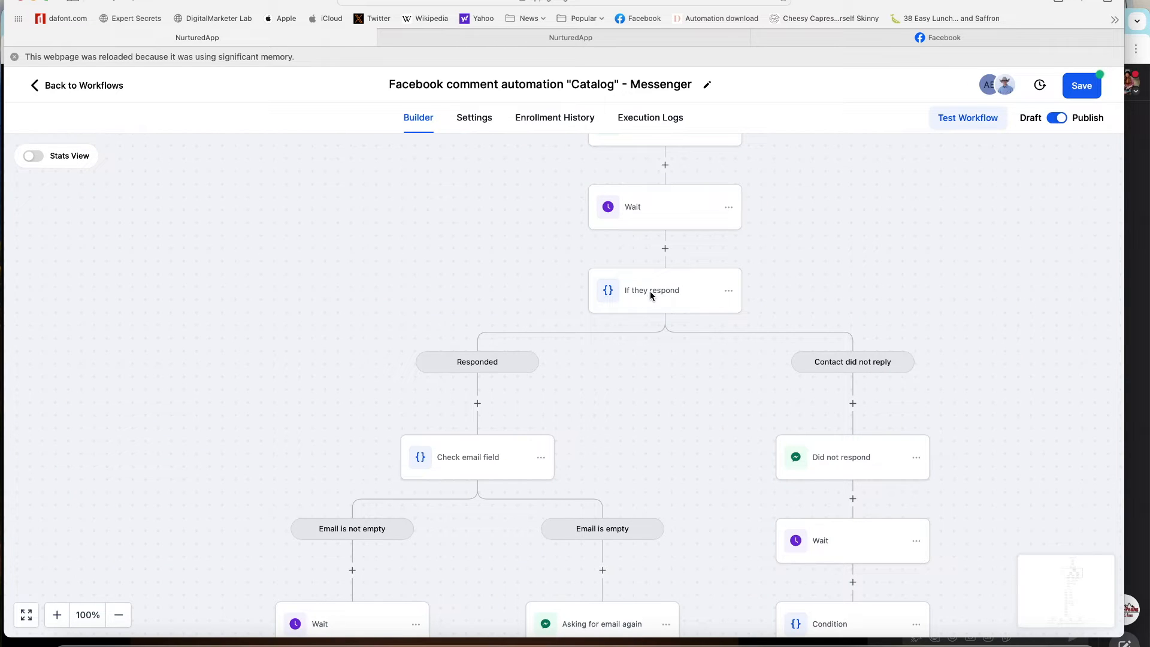
# - Inspect the If they respond and Check email field conditions unchanged, then pan to the reply branches
pyautogui.click(661, 292)
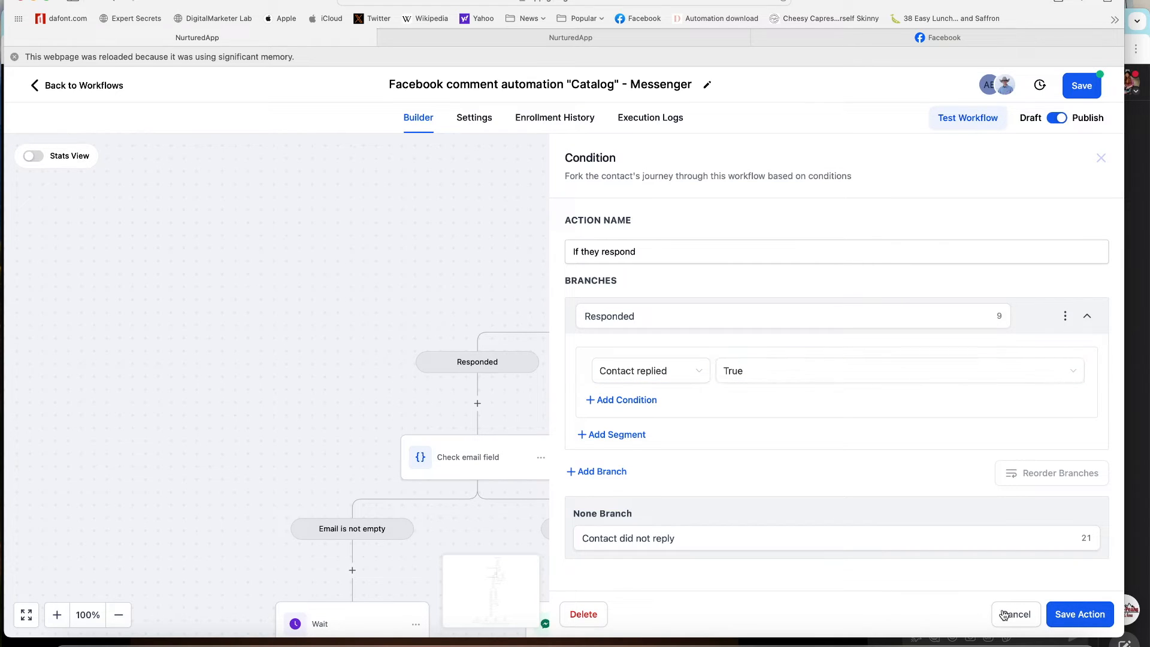
pyautogui.click(470, 461)
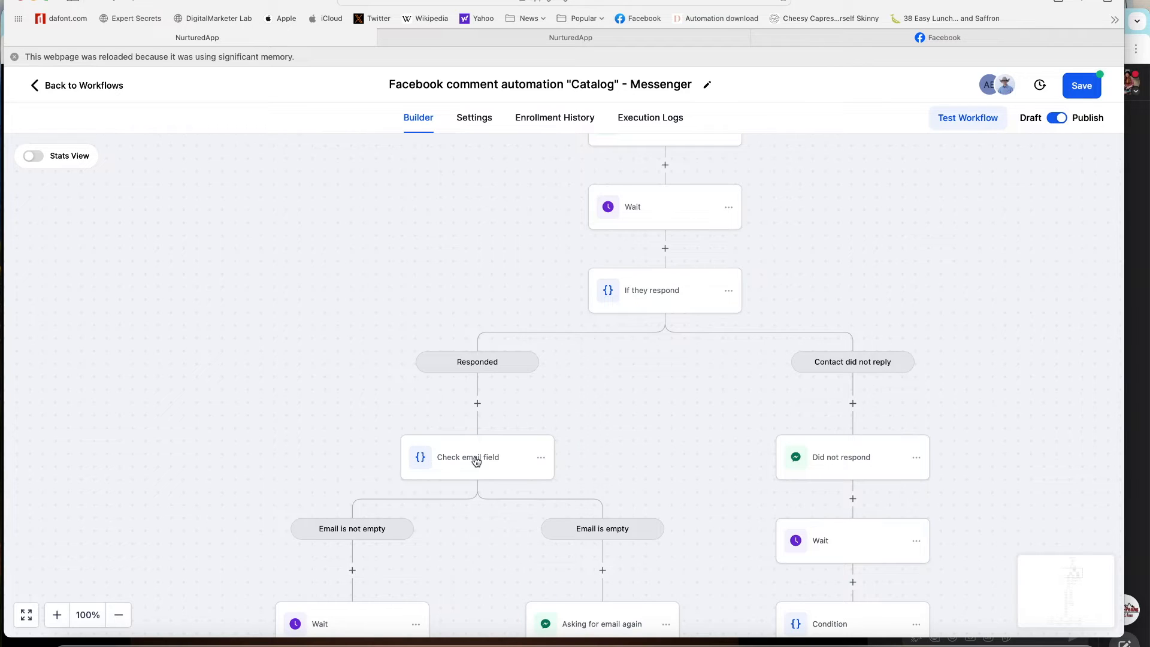
pyautogui.click(476, 461)
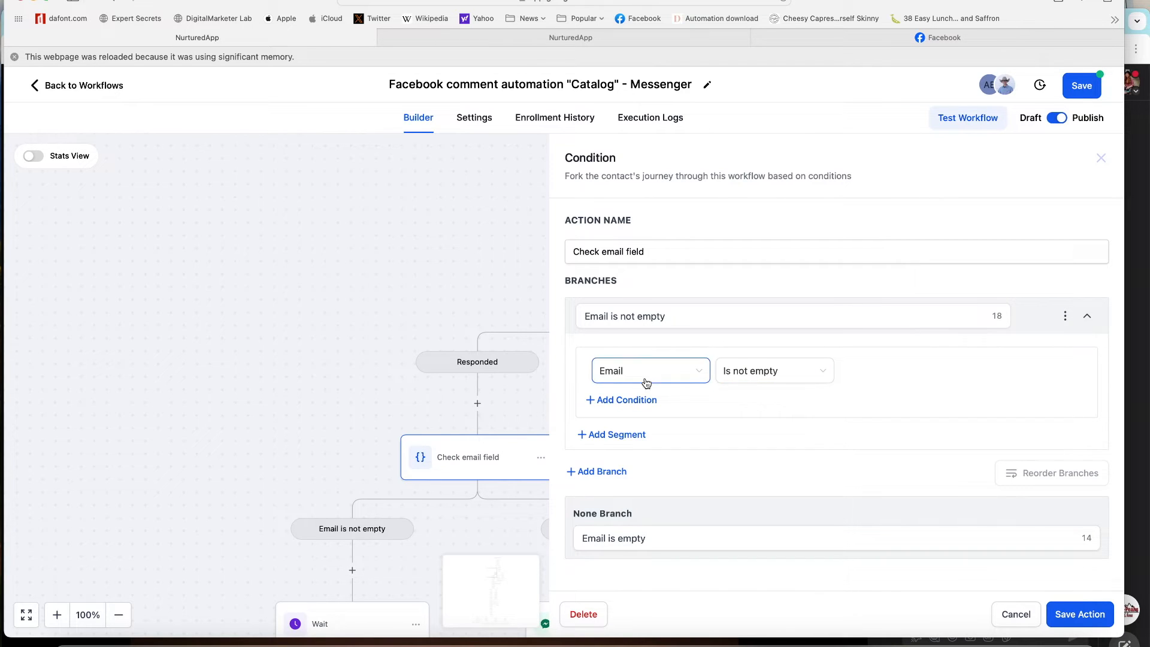
pyautogui.click(1017, 615)
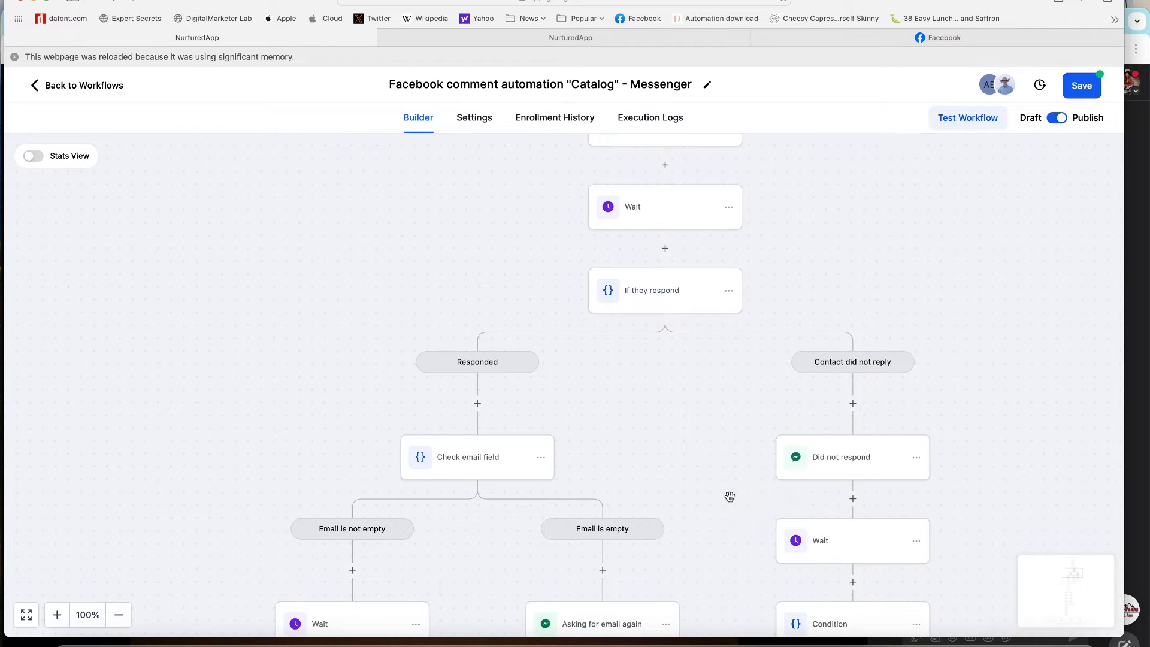
pyautogui.moveTo(699, 472); pyautogui.dragTo(758, 286)
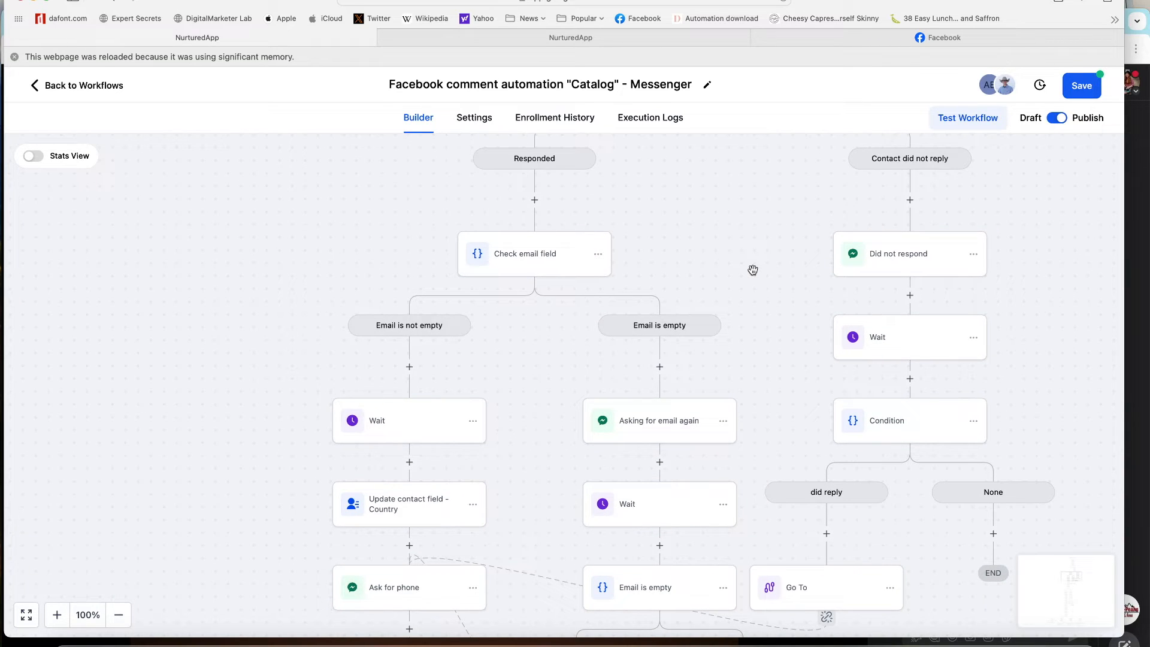
# - Check the Asking for email again message and its Wait step, then pan to the bottom nodes
pyautogui.click(673, 426)
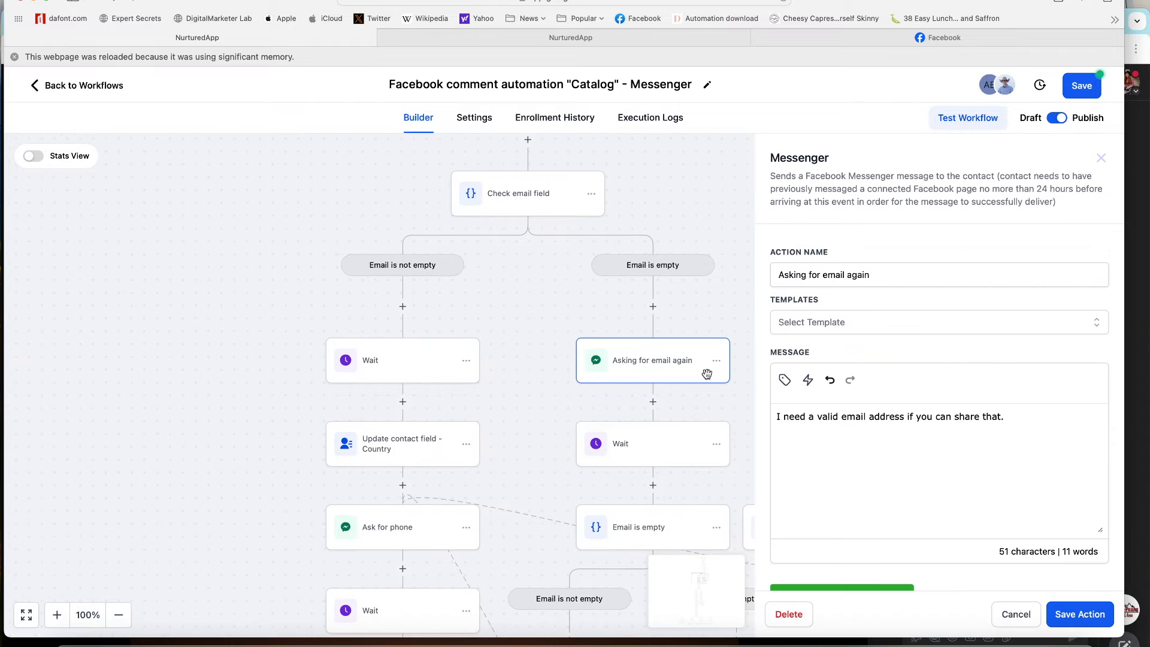
pyautogui.scroll(-2, 707, 374)
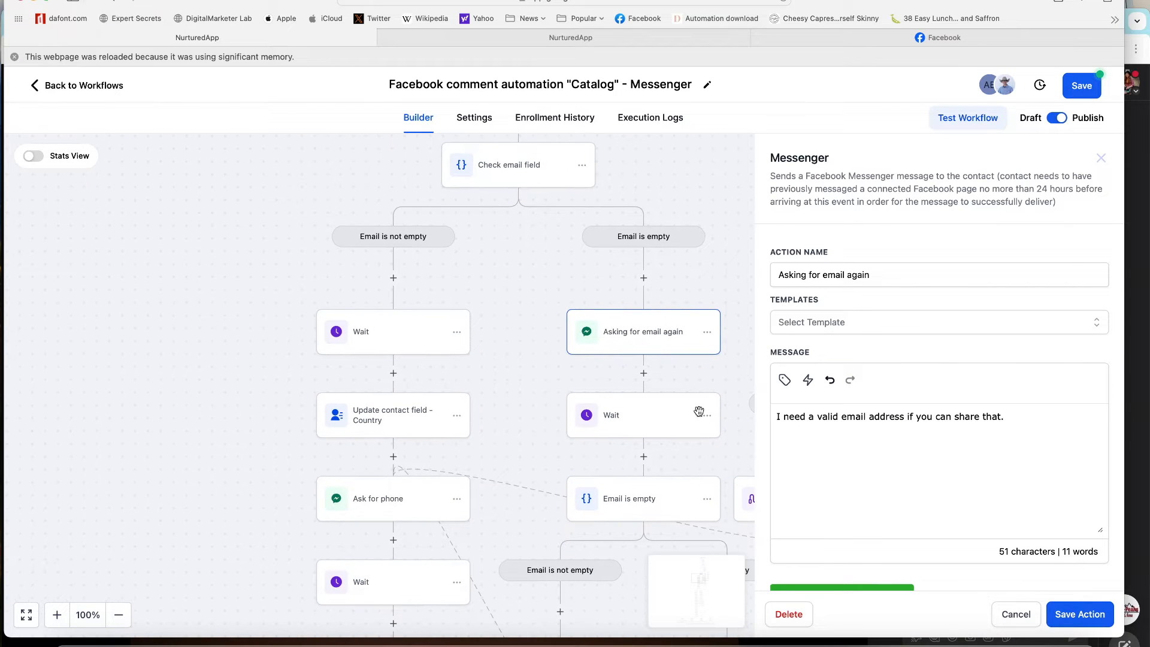
pyautogui.click(635, 416)
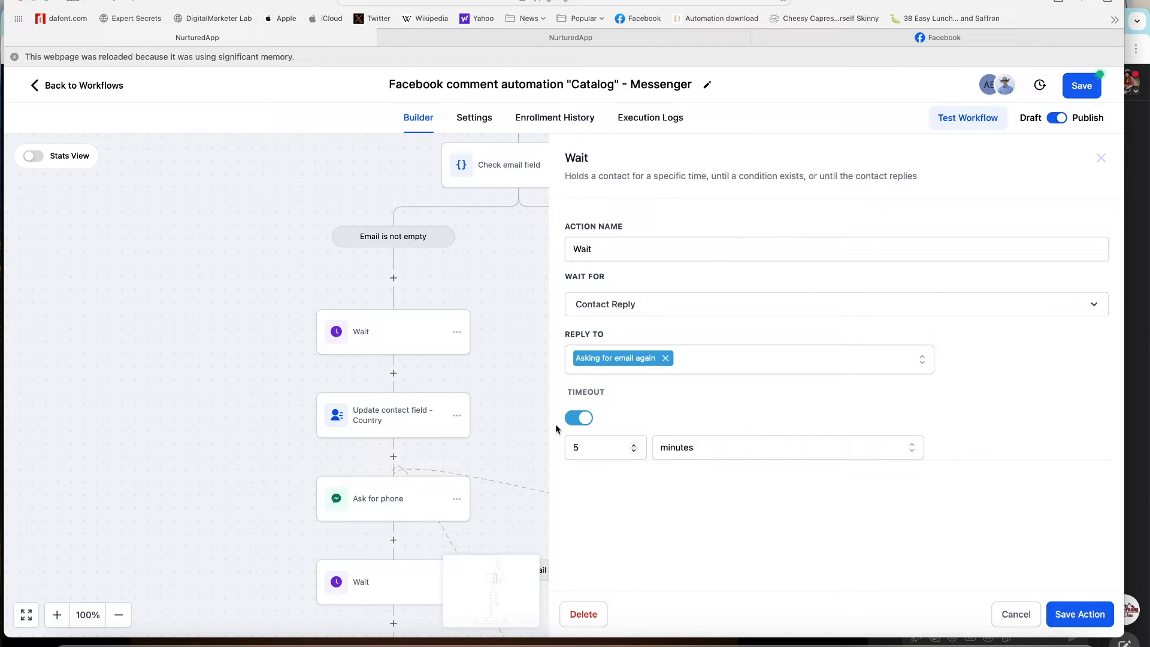
pyautogui.click(518, 376)
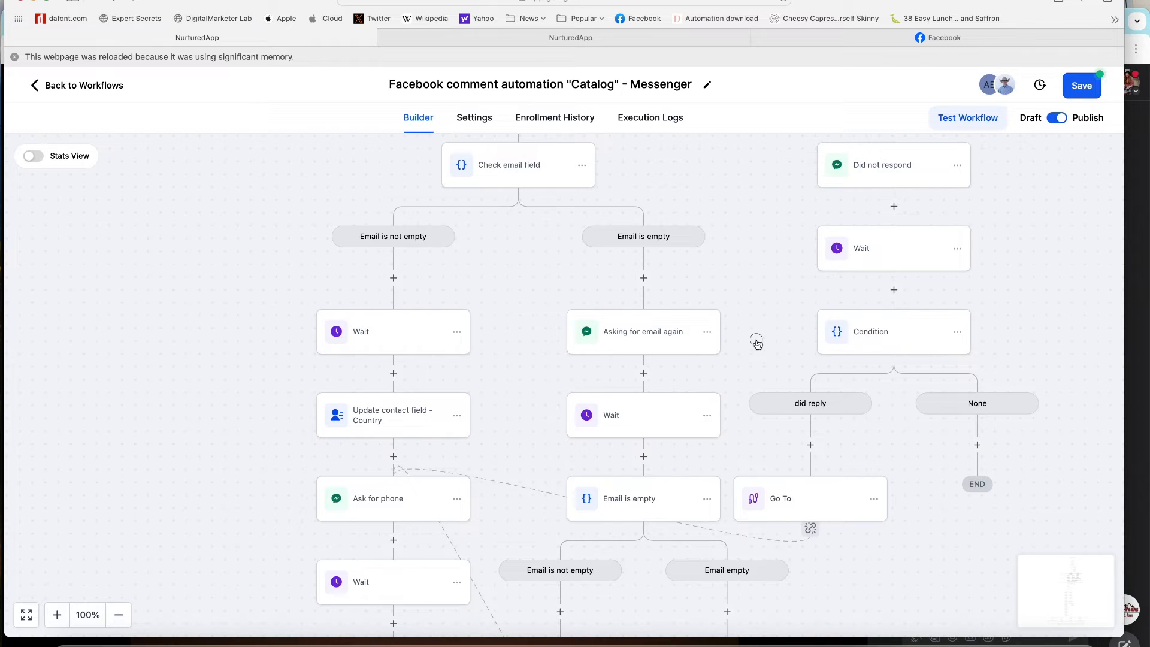
pyautogui.moveTo(755, 316); pyautogui.dragTo(755, 214)
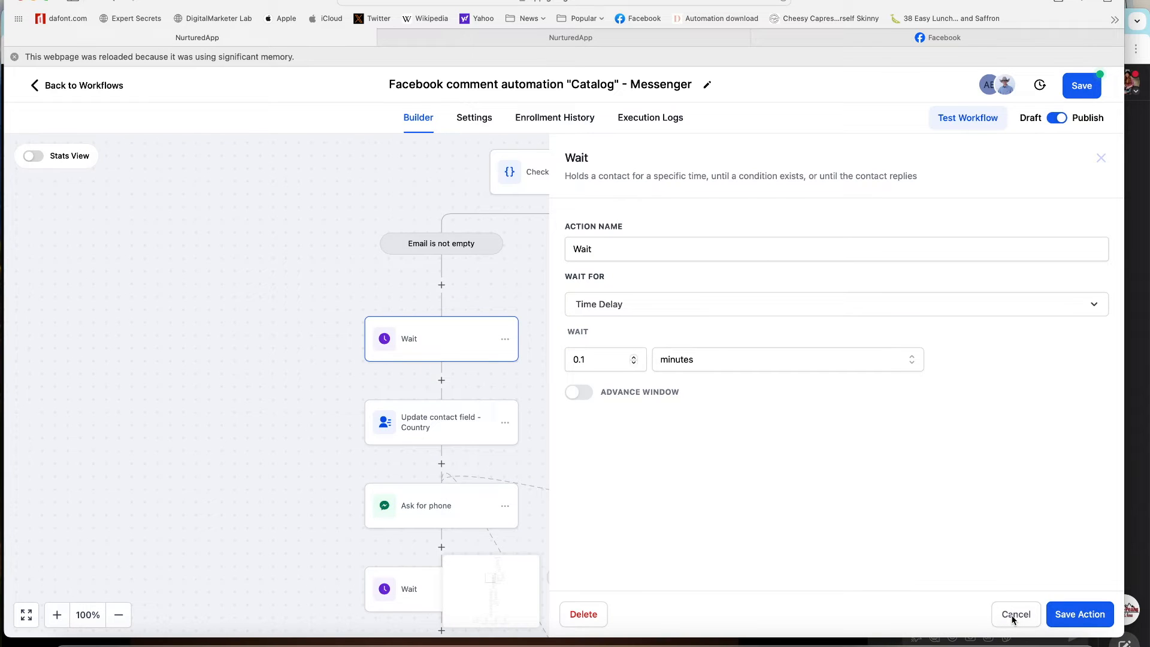
# - Close the Wait step, inspect the Update contact field - Country node, then open Ask for phone
pyautogui.click(440, 417)
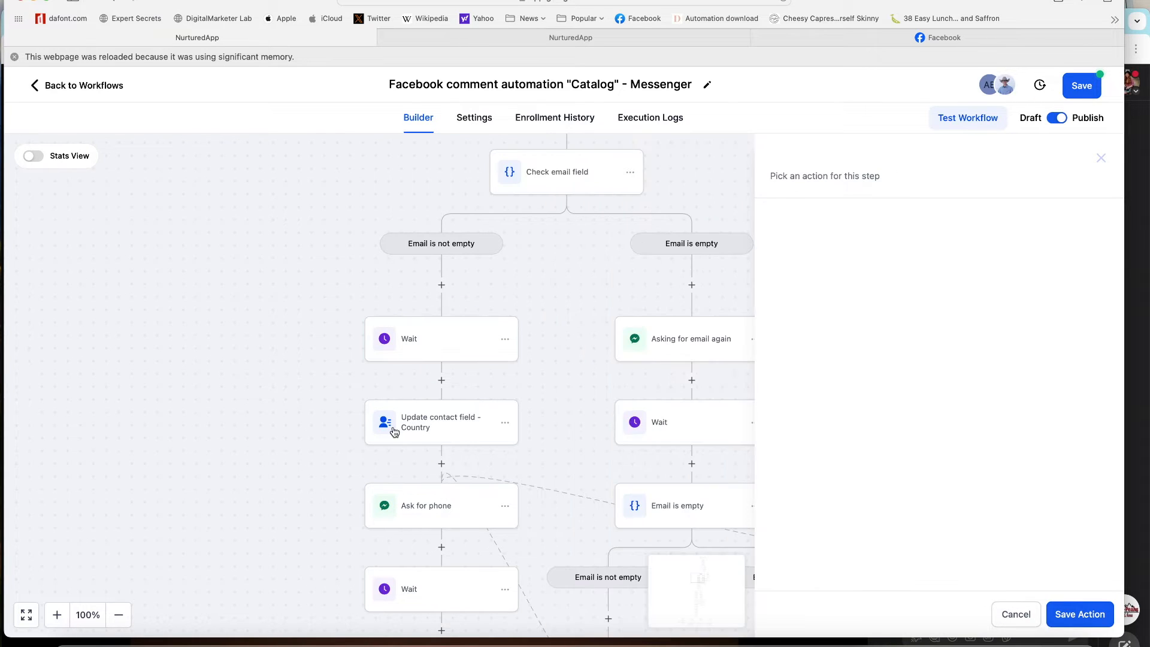
pyautogui.click(427, 428)
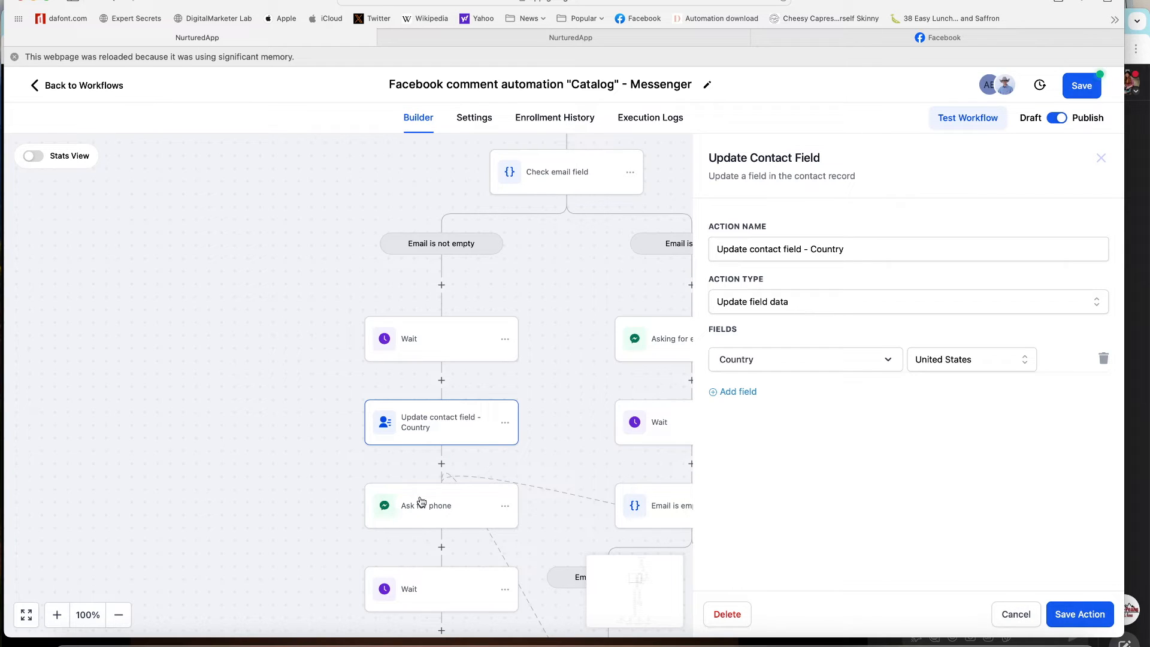
pyautogui.click(506, 424)
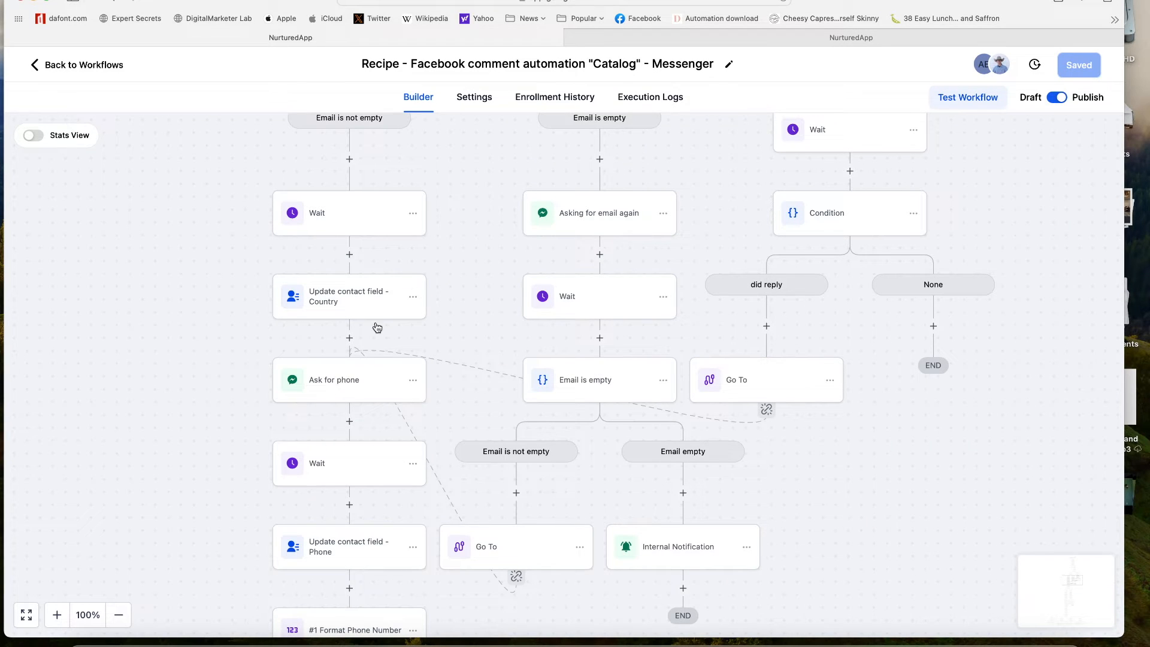
pyautogui.click(346, 380)
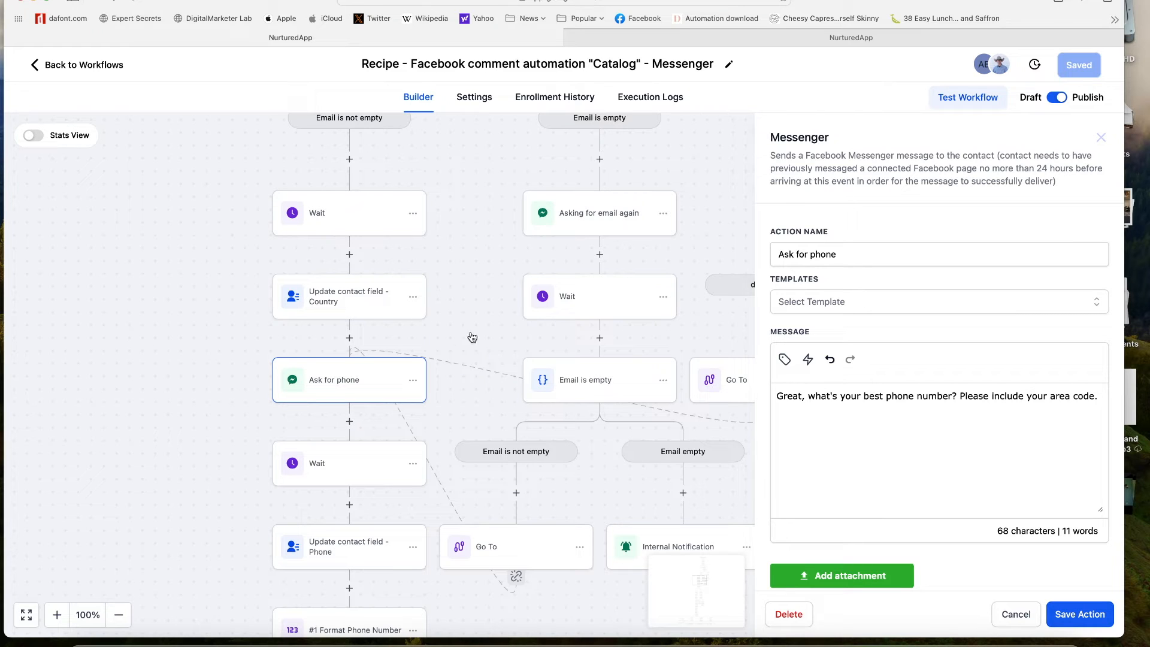
# - Review the Wait and Update contact field - Phone steps after Ask for phone without changes
pyautogui.click(1006, 616)
pyautogui.moveTo(457, 318); pyautogui.dragTo(509, 172)
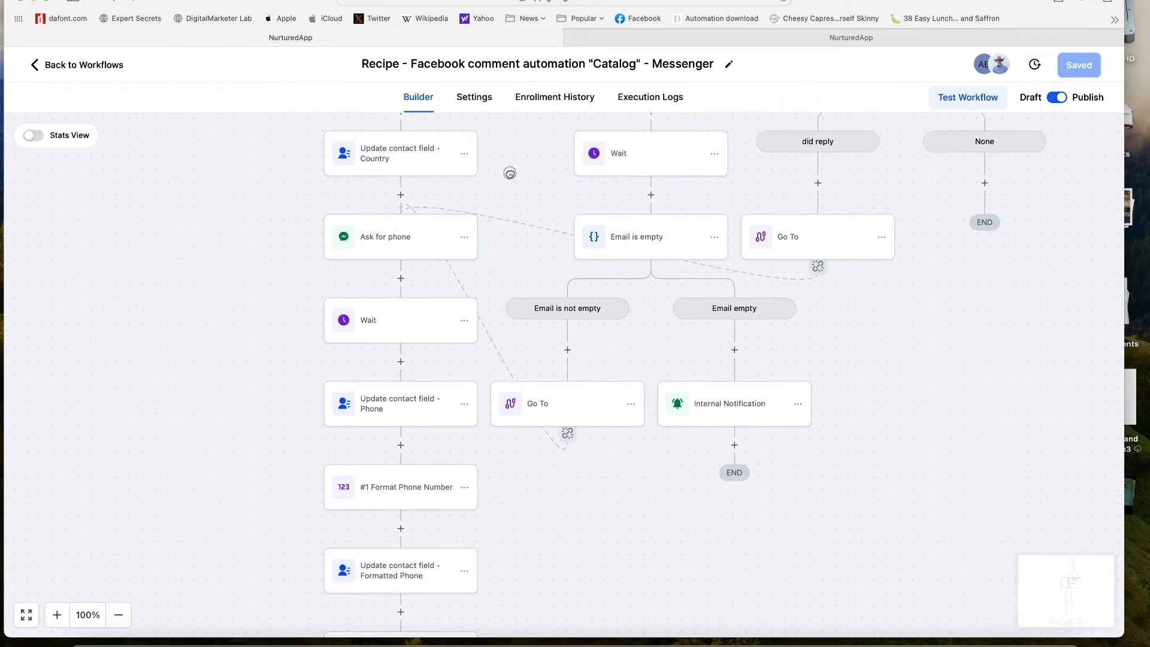
pyautogui.click(385, 329)
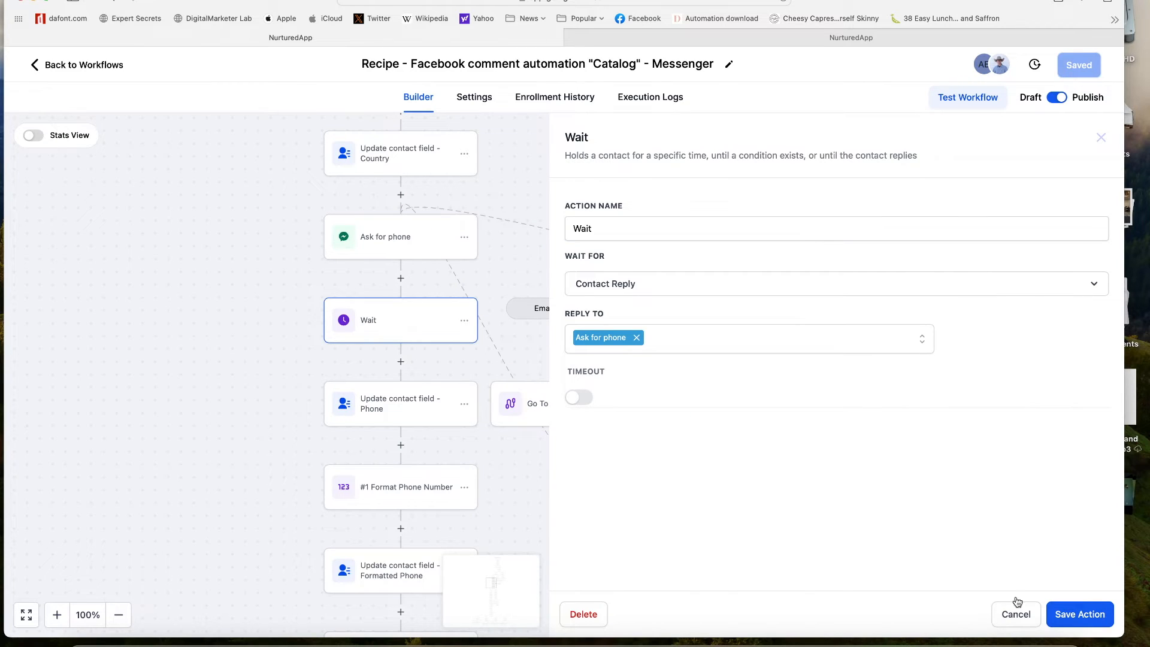
pyautogui.click(1017, 614)
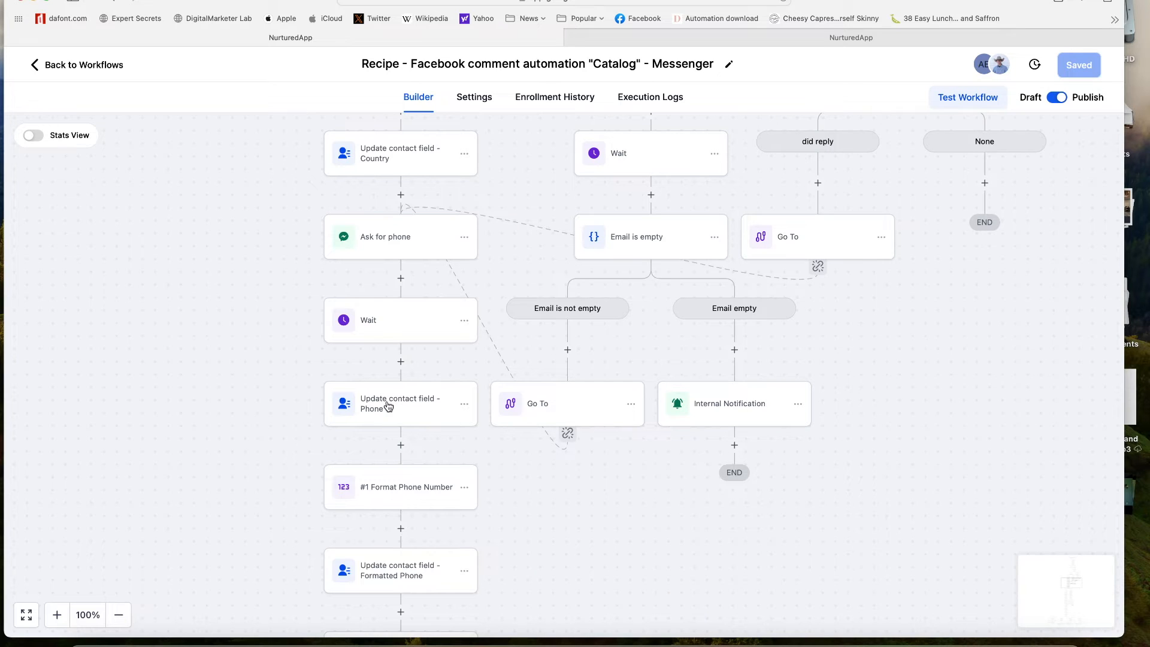
pyautogui.click(389, 407)
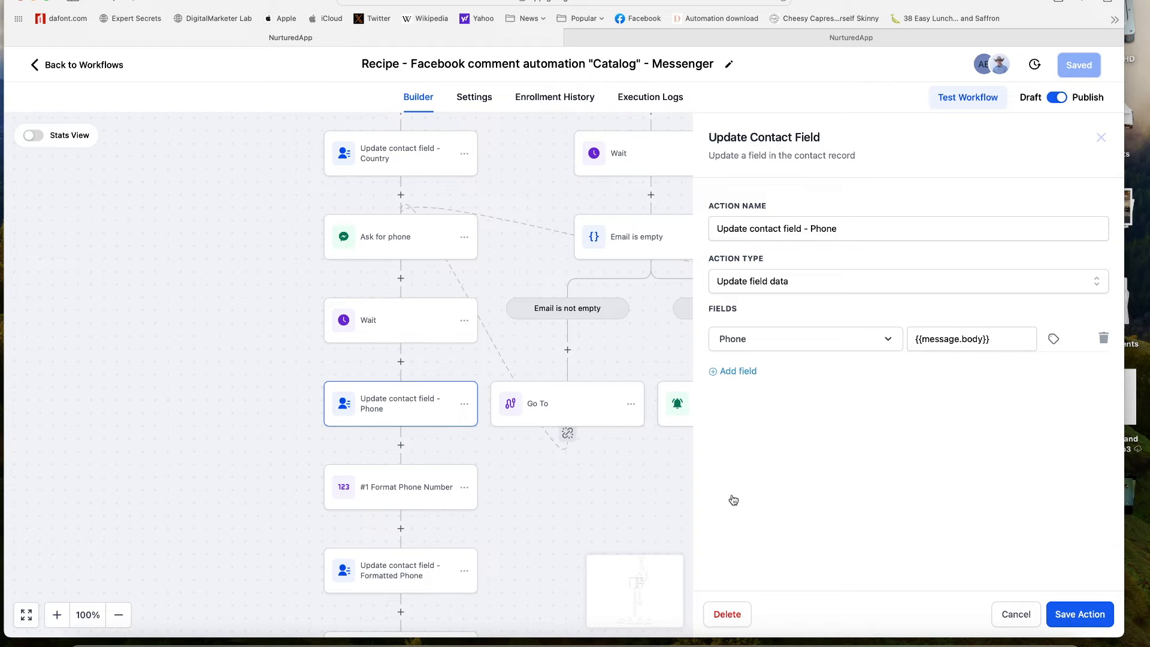
pyautogui.click(570, 473)
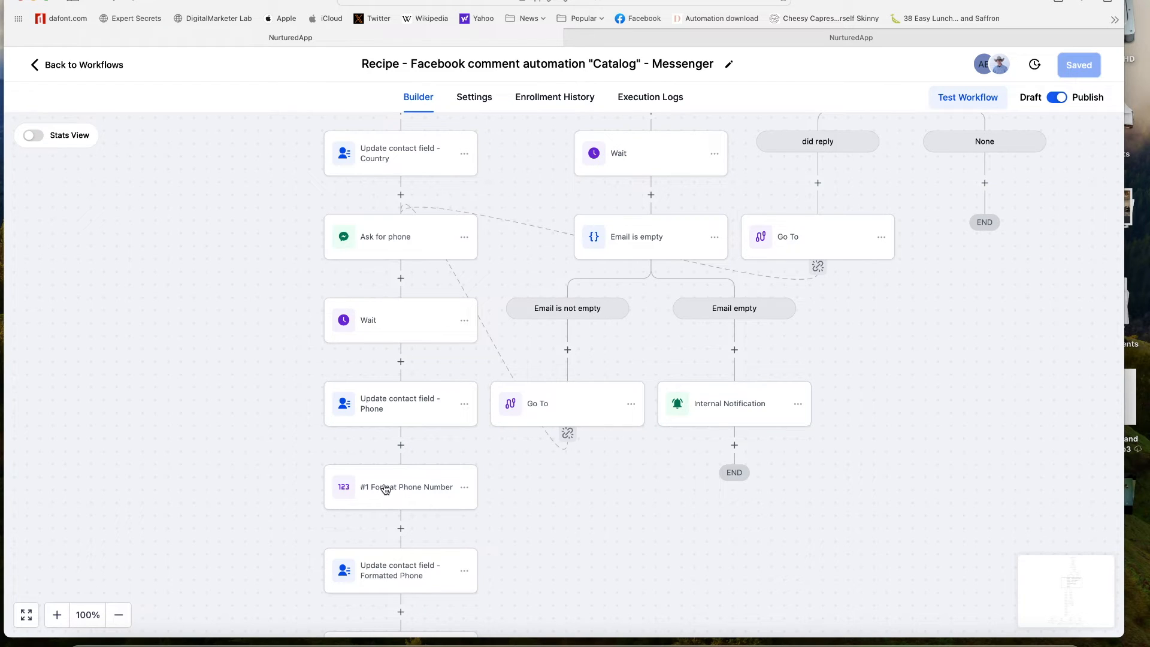
# - Inspect the Format Phone Number step, keeping its Format Phone Number action type unchanged
pyautogui.click(414, 494)
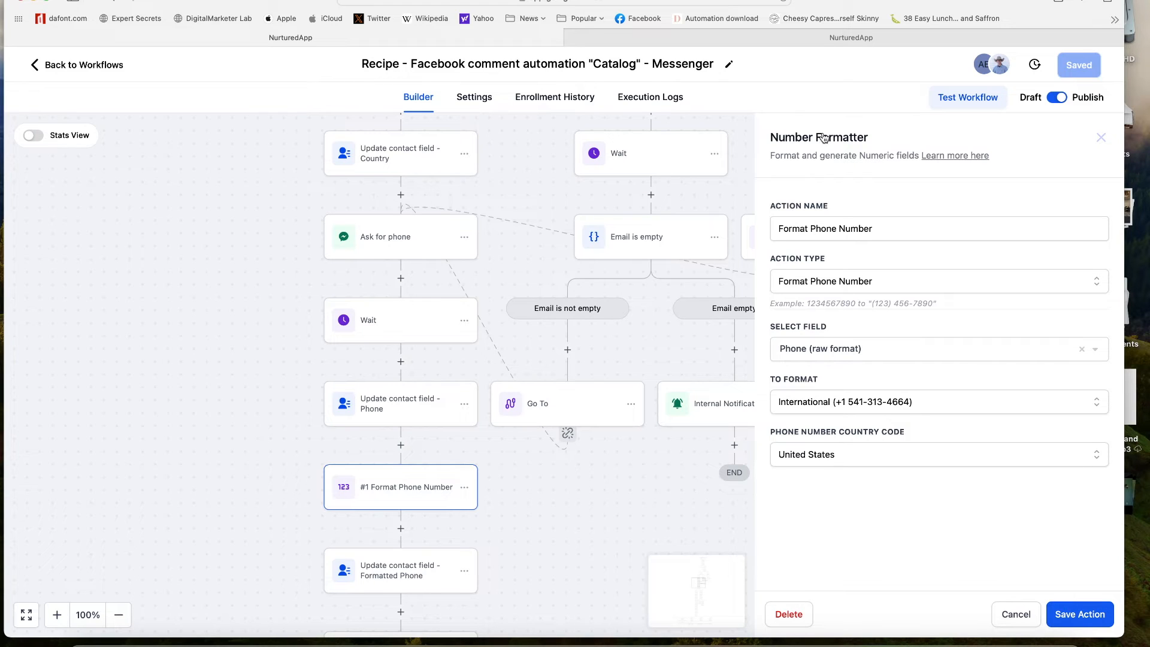
pyautogui.click(816, 287)
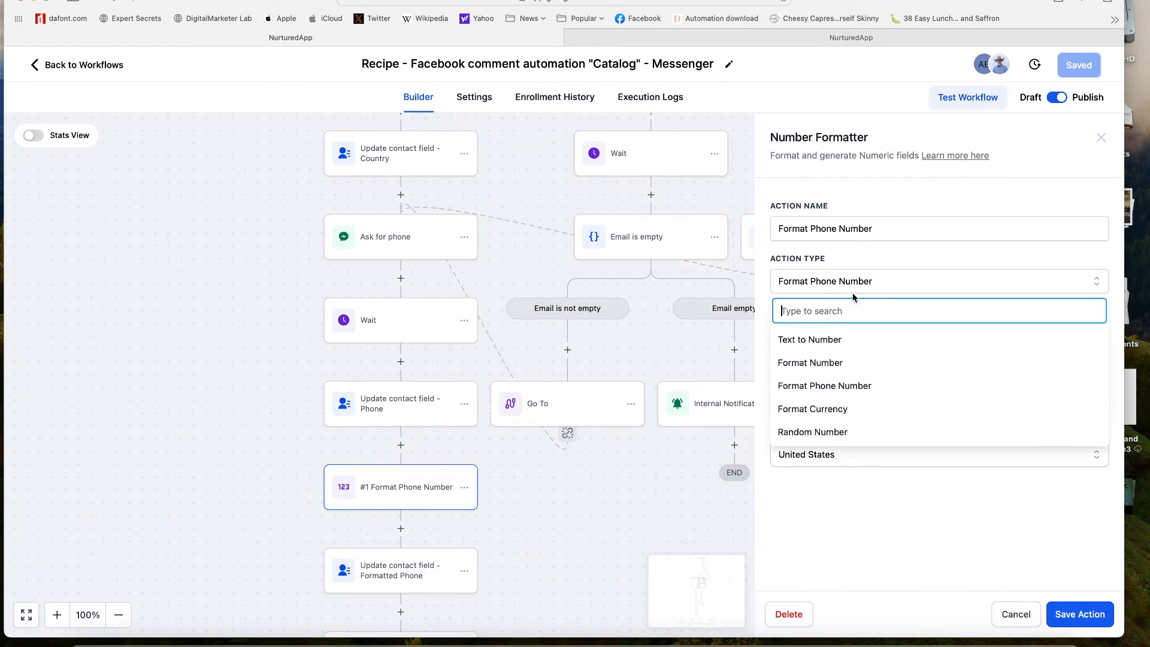
pyautogui.click(868, 259)
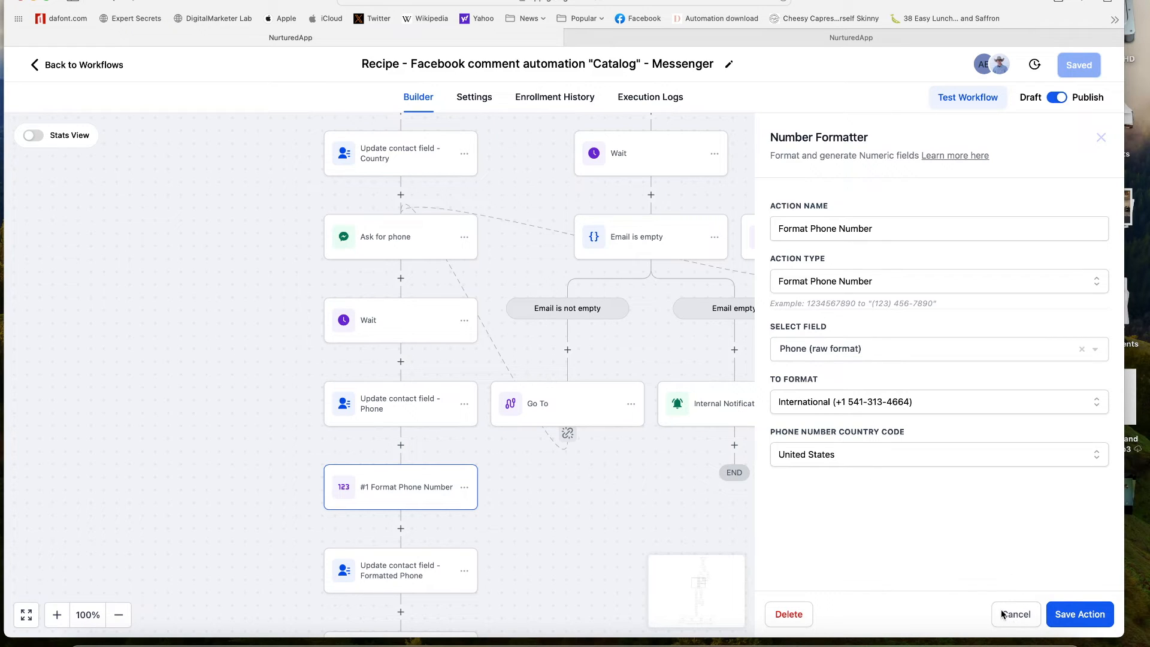
pyautogui.click(706, 538)
pyautogui.moveTo(530, 512); pyautogui.dragTo(537, 375)
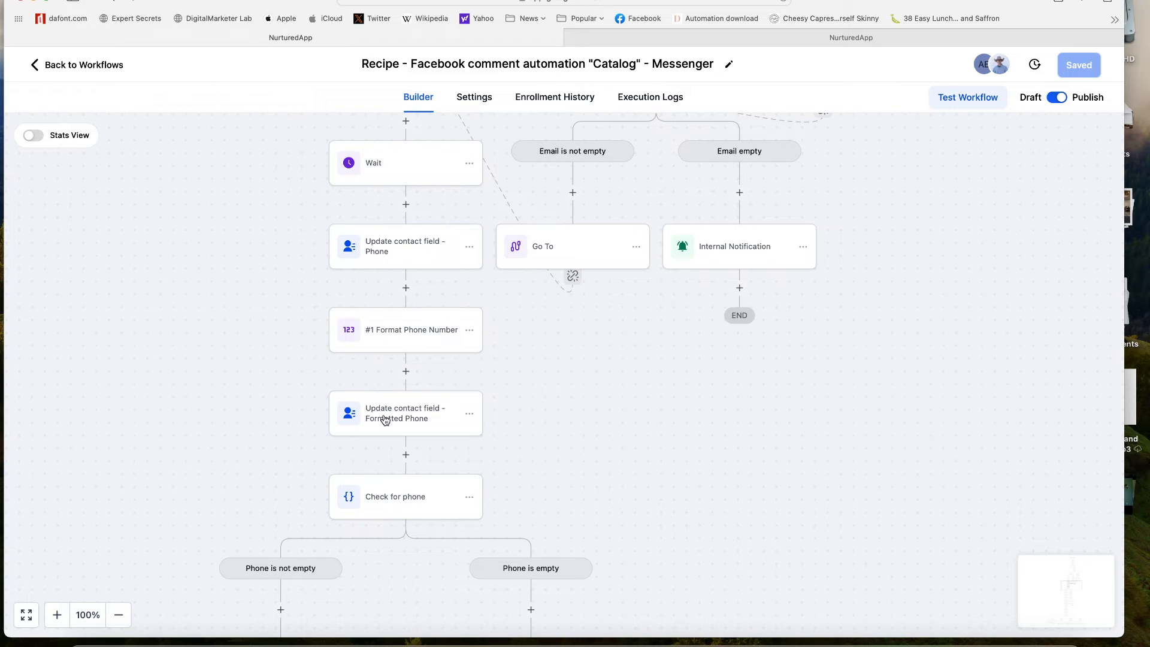
# - Review the Formatted Phone field update and its full formatter result value
pyautogui.click(423, 416)
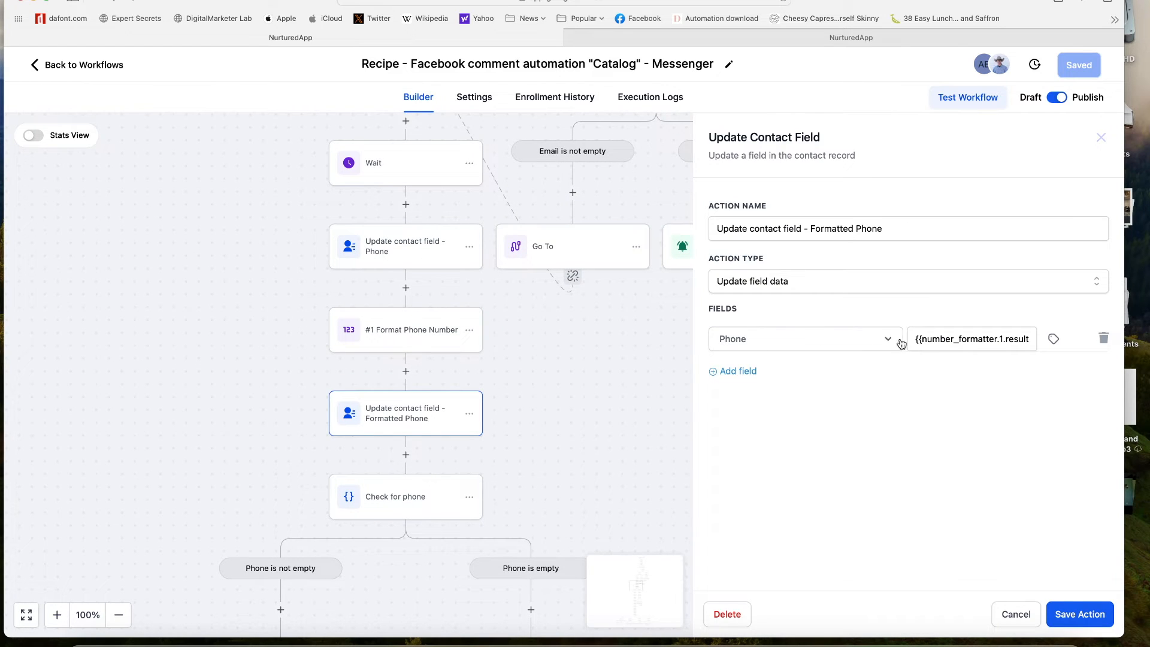
pyautogui.moveTo(912, 343); pyautogui.dragTo(1022, 335)
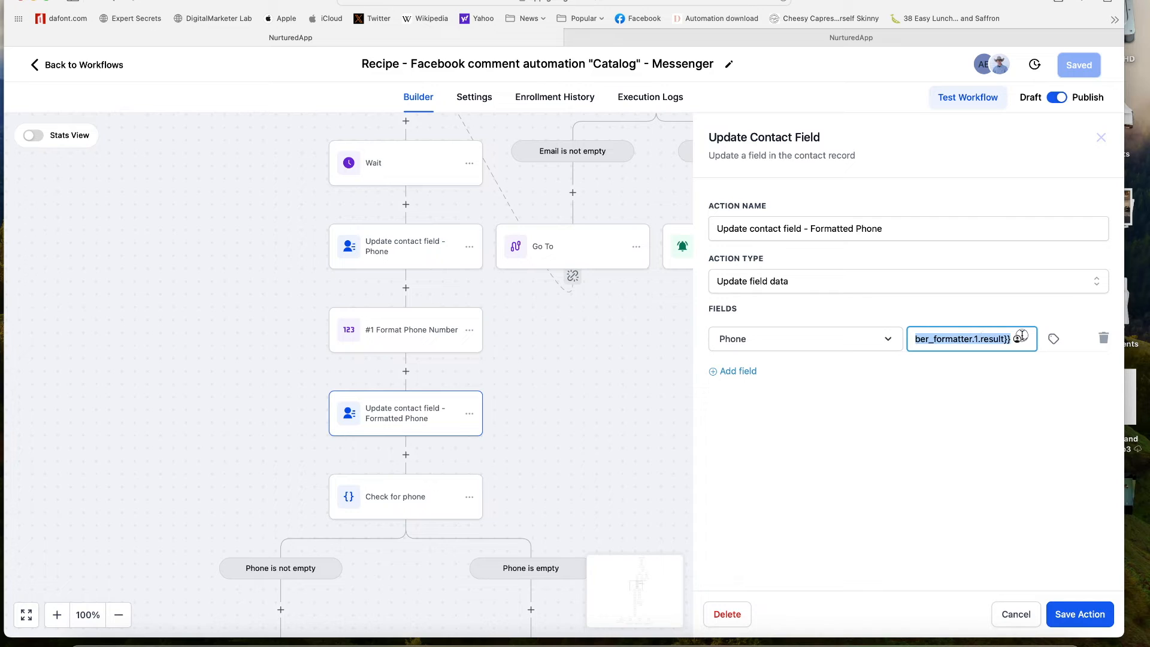
pyautogui.click(1014, 614)
# - Inspect the Check for phone condition unchanged and bring both phone branches' lower steps into view
pyautogui.moveTo(566, 463); pyautogui.dragTo(624, 213)
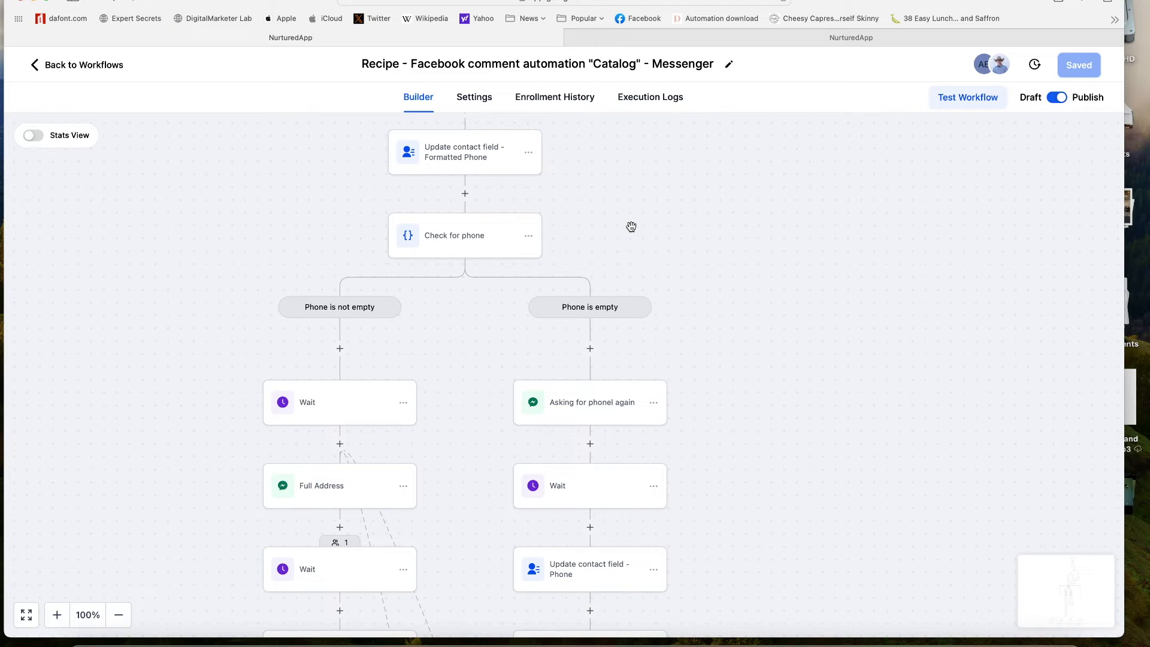
pyautogui.moveTo(629, 224); pyautogui.dragTo(674, 179)
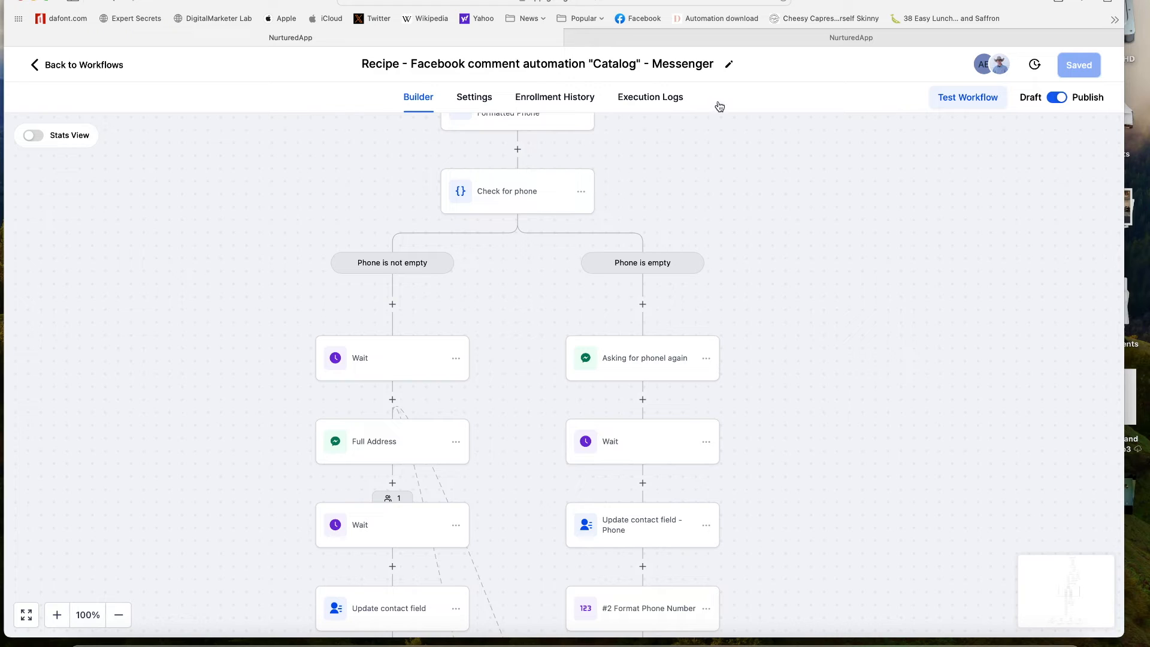
pyautogui.click(523, 194)
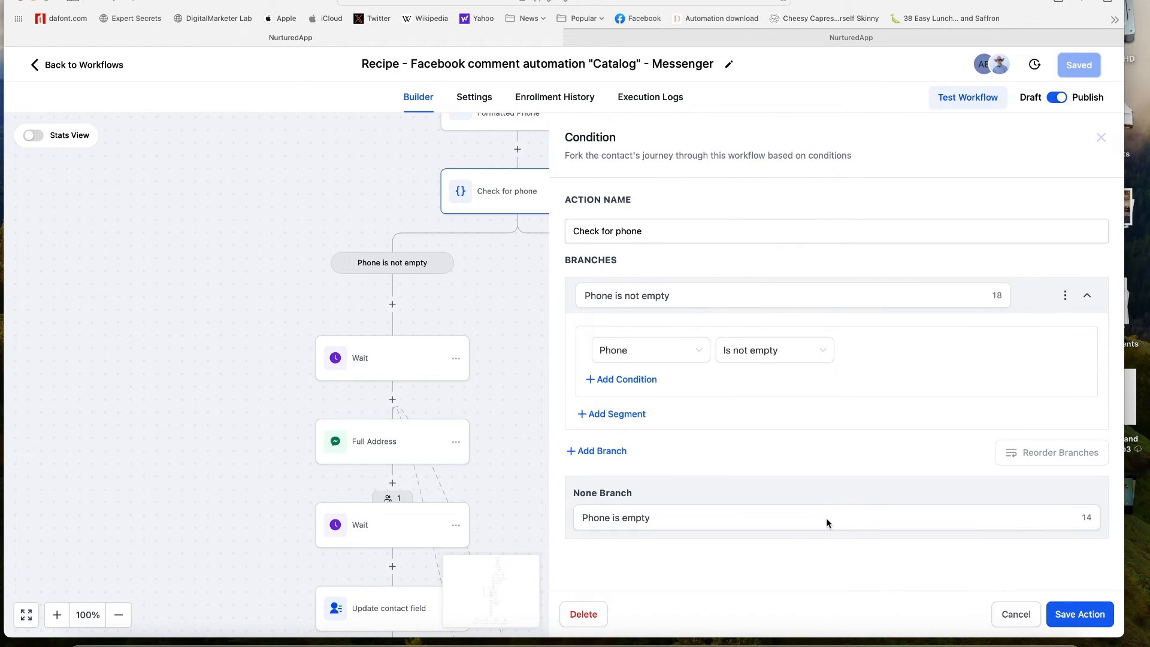
pyautogui.click(506, 265)
pyautogui.scroll(-5, 813, 315)
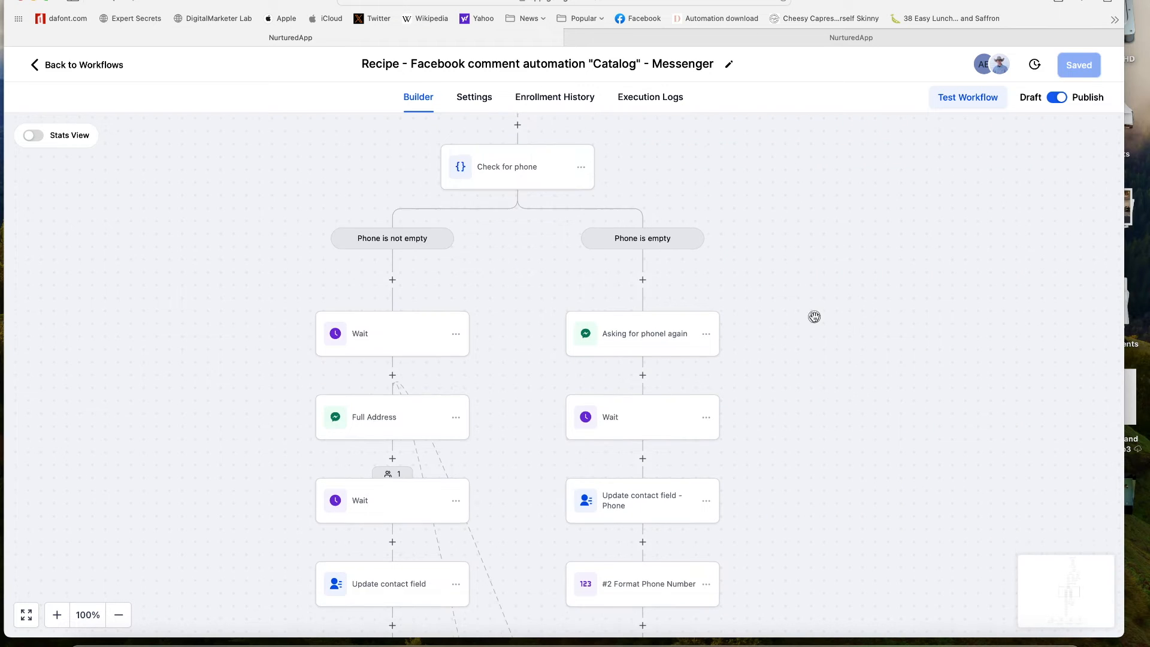
pyautogui.scroll(-5, 794, 351)
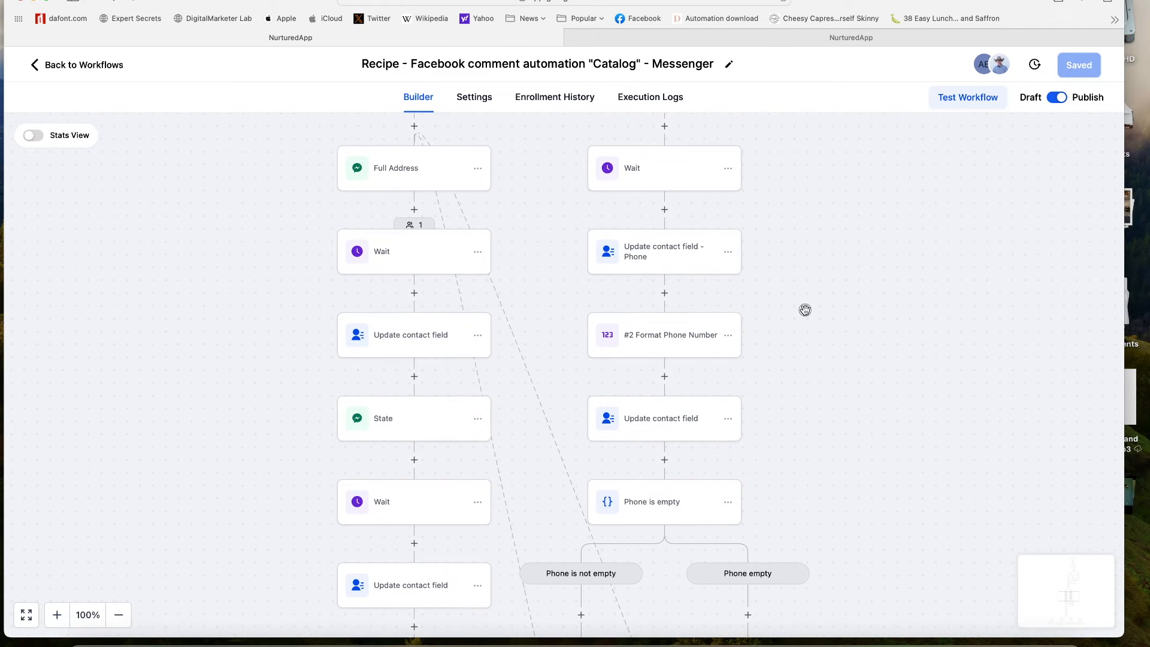
pyautogui.moveTo(535, 221); pyautogui.dragTo(575, 344)
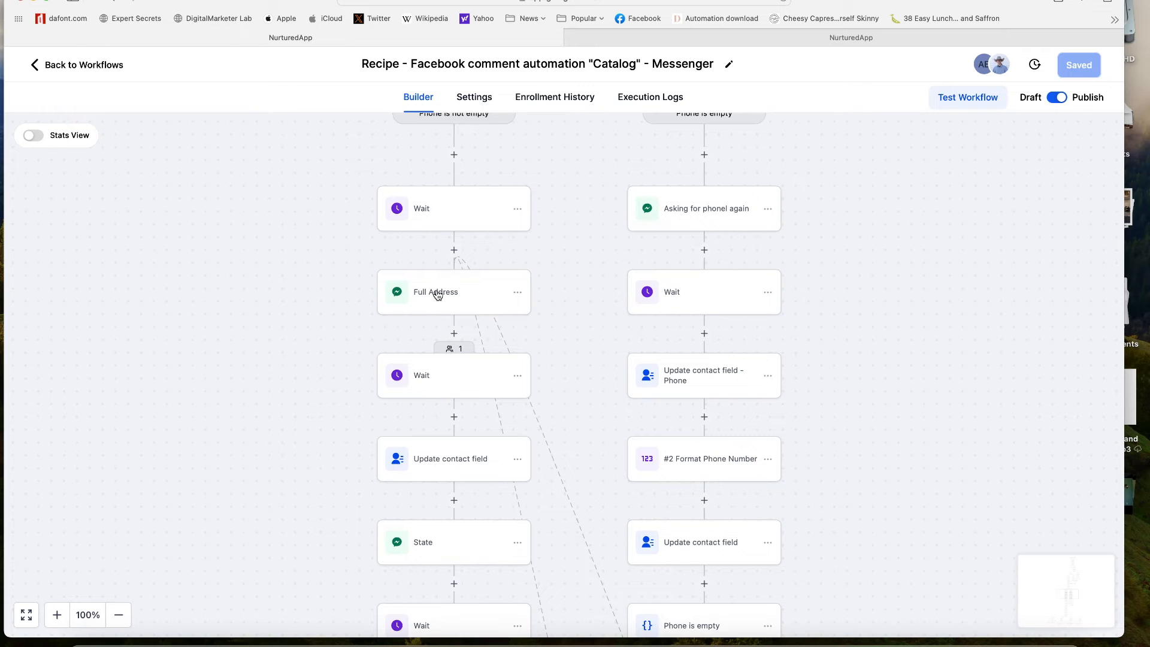
# - Rename the Full Address Messenger step to 'Street Address' and save it
pyautogui.click(443, 216)
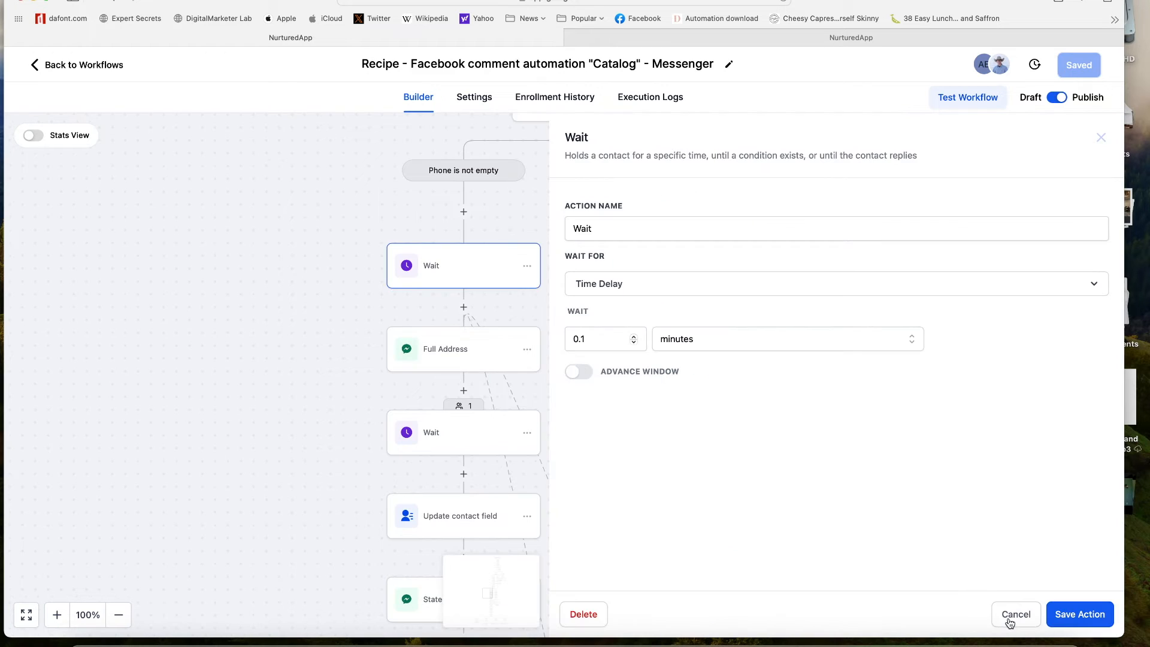
pyautogui.click(1011, 620)
pyautogui.click(452, 346)
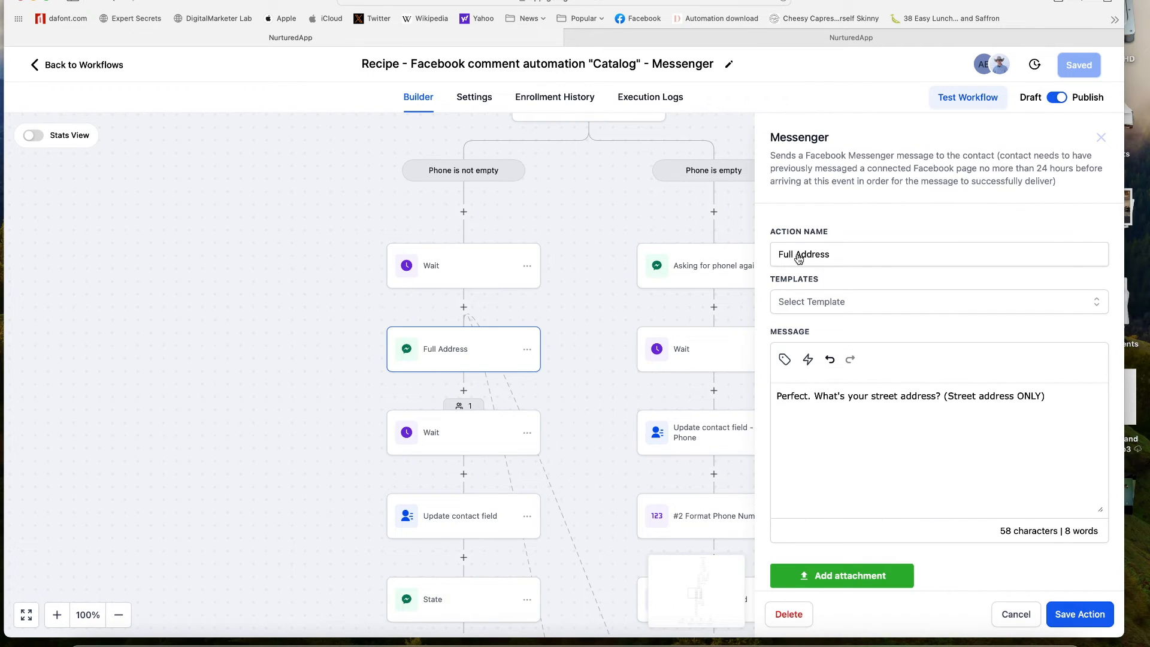
pyautogui.moveTo(795, 255); pyautogui.dragTo(764, 253)
pyautogui.write('Street')
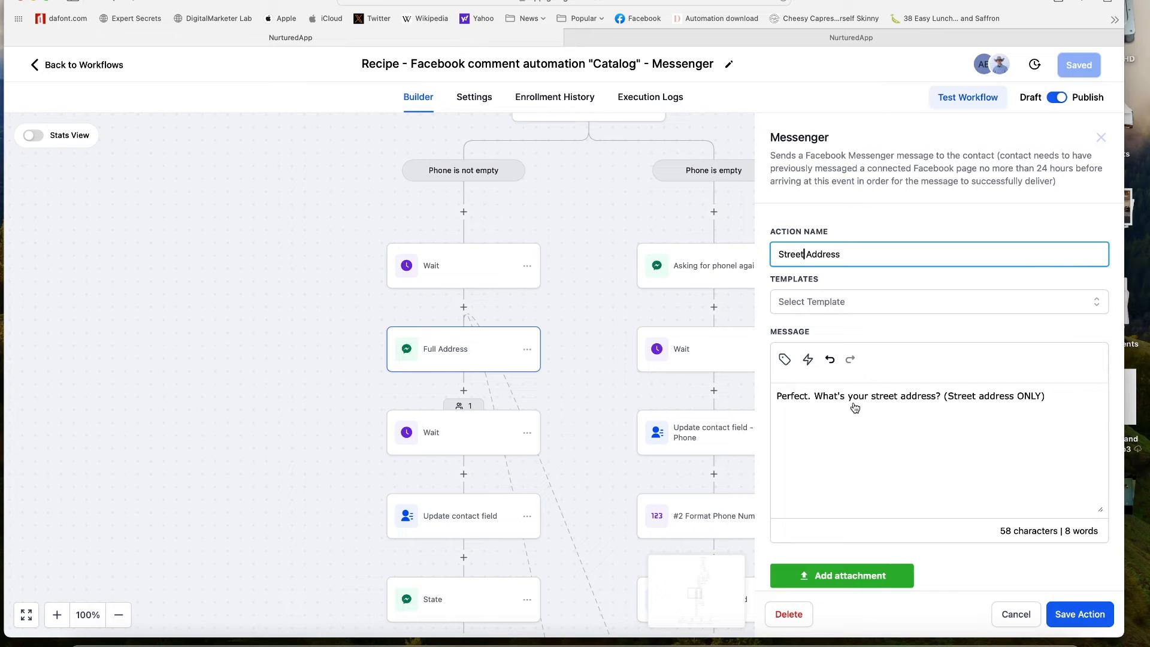
pyautogui.doubleClick(767, 398)
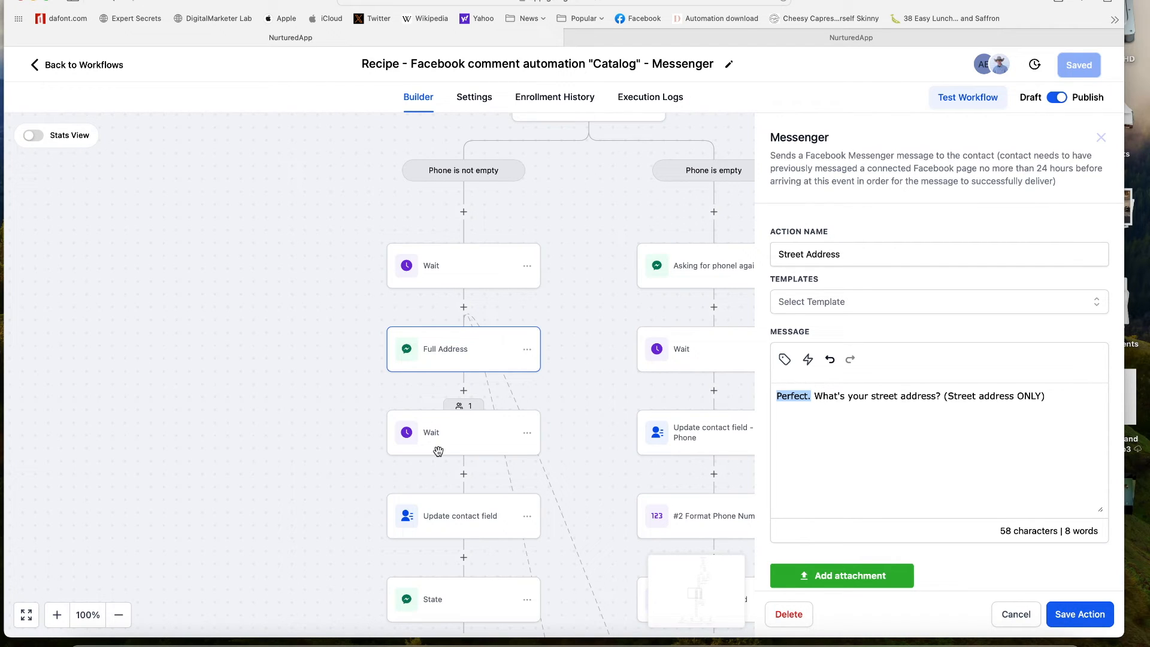
pyautogui.click(582, 400)
# - Review the Update contact field step below Street Address without changes
pyautogui.moveTo(591, 431); pyautogui.dragTo(601, 256)
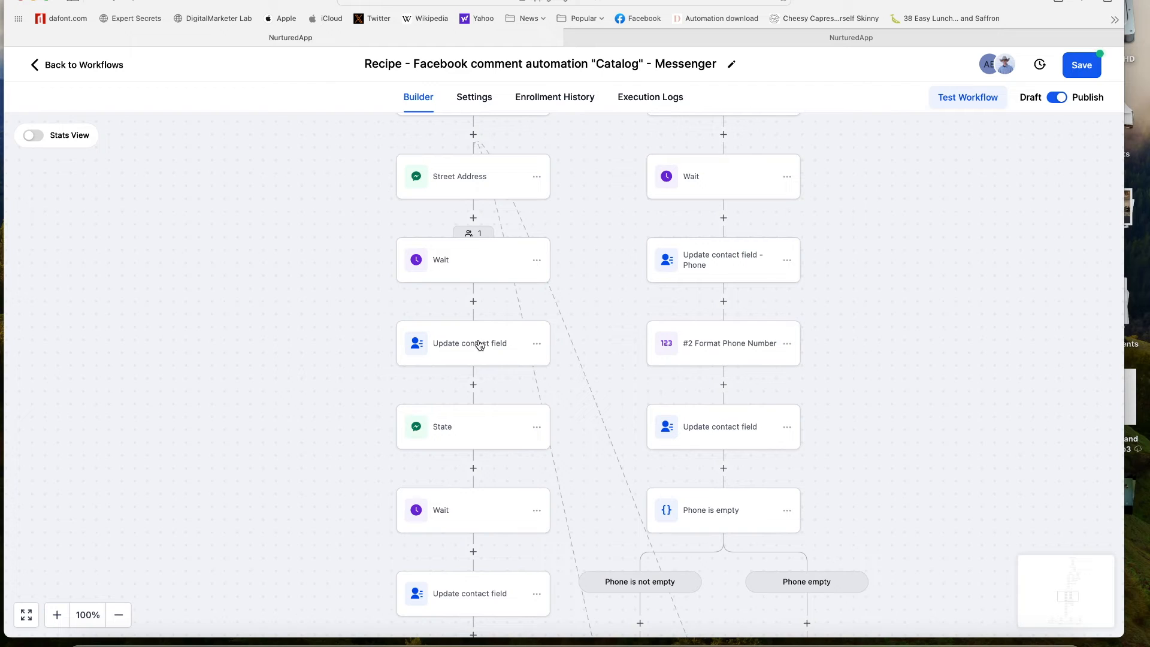
pyautogui.click(469, 349)
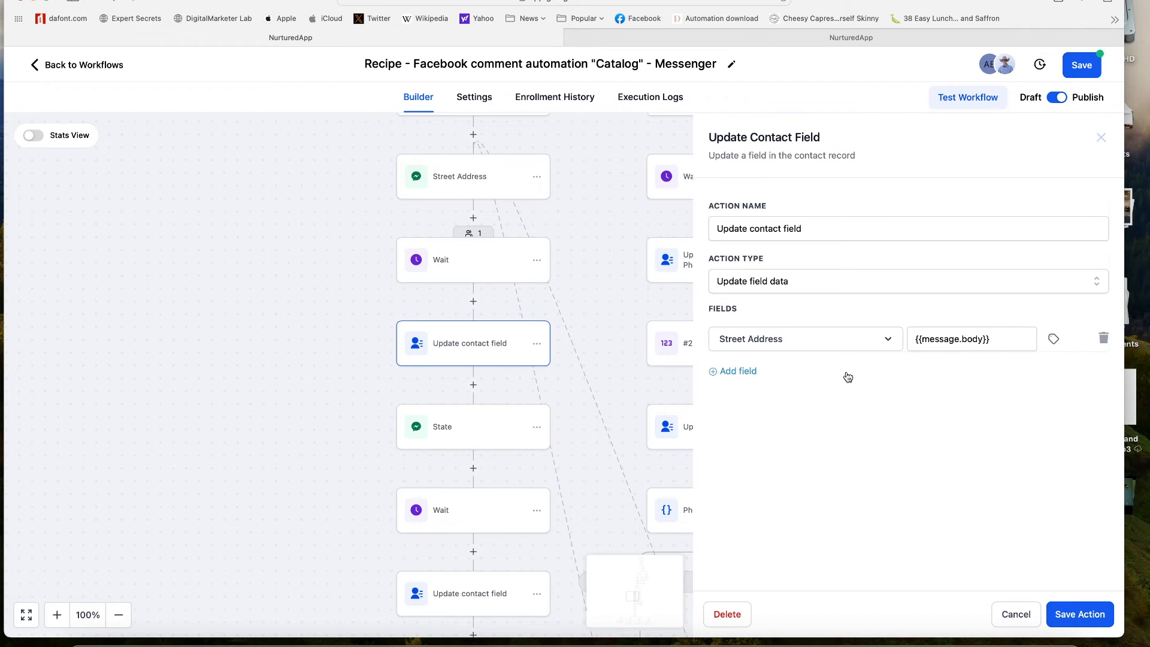
pyautogui.click(1014, 620)
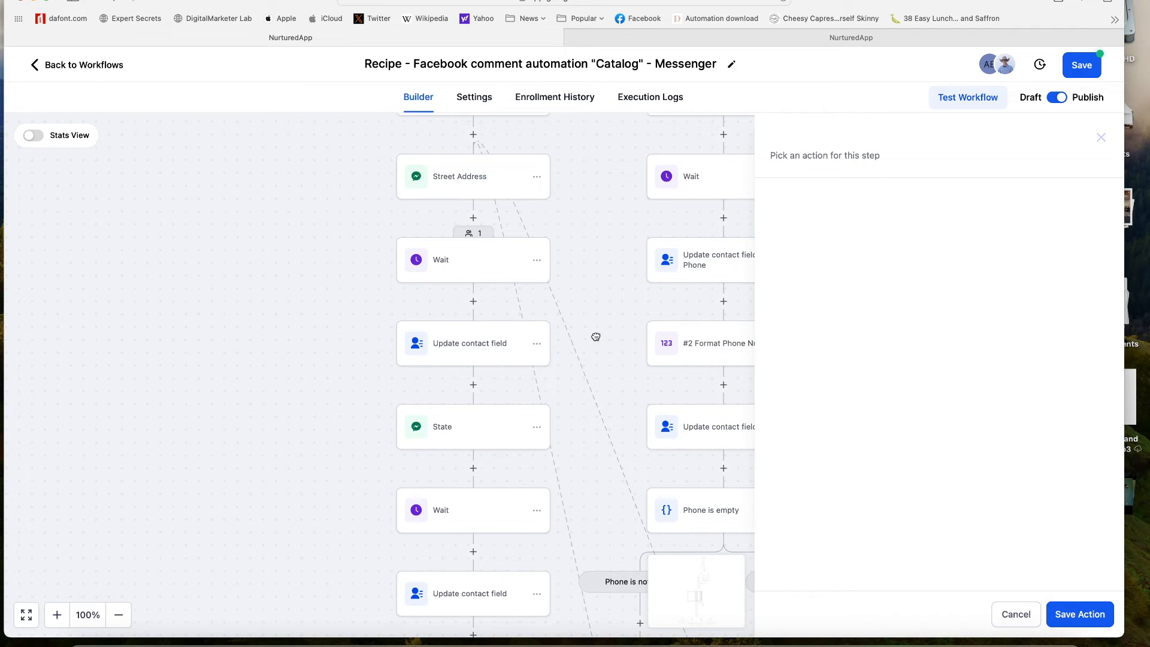
pyautogui.click(1017, 615)
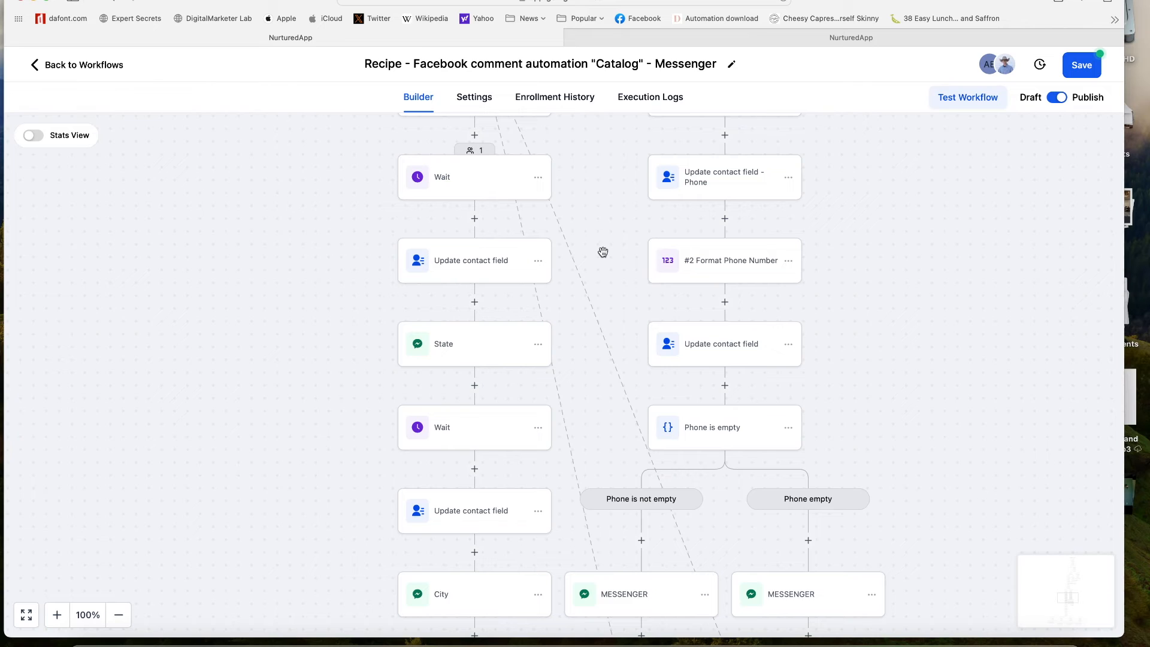
# - Move past Zip Code, spreadsheet row and Internal Notification to the Facebook Interactive Messenger step above the owner branches
pyautogui.scroll(-5, 604, 249)
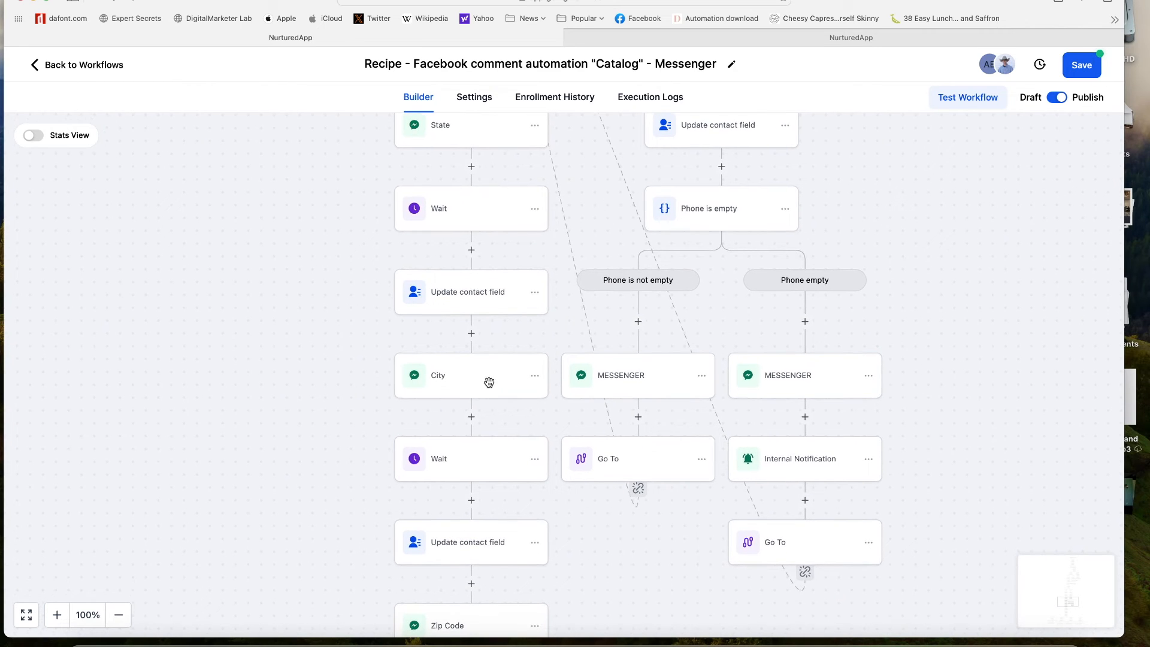
pyautogui.moveTo(578, 529); pyautogui.dragTo(586, 262)
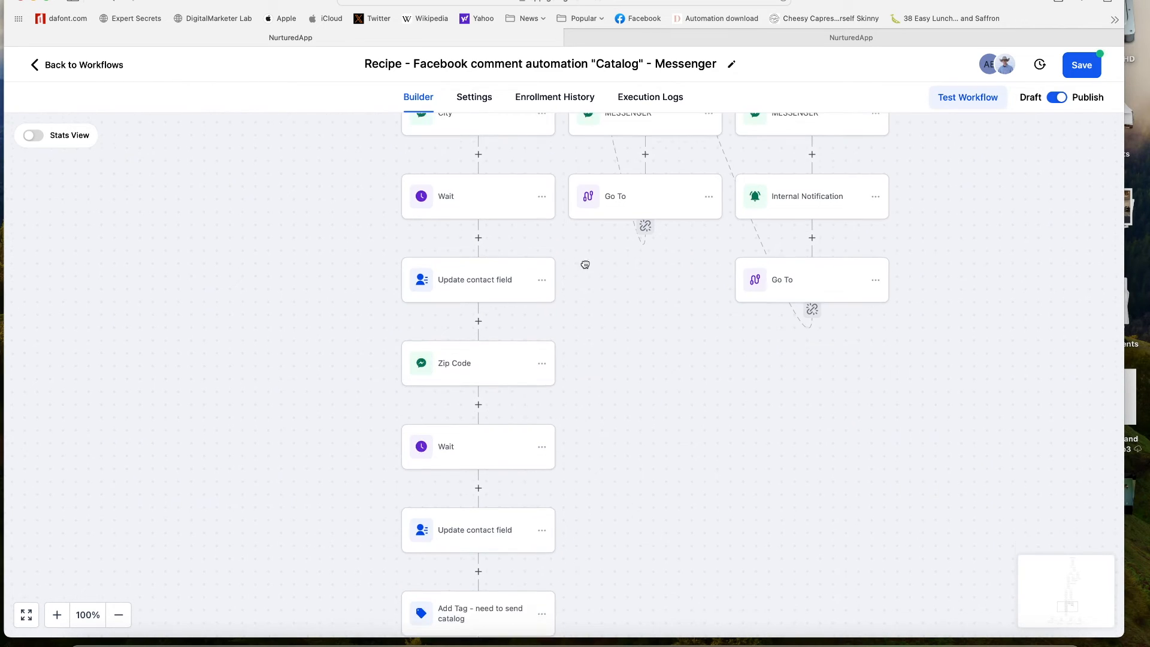
pyautogui.moveTo(621, 527); pyautogui.dragTo(628, 395)
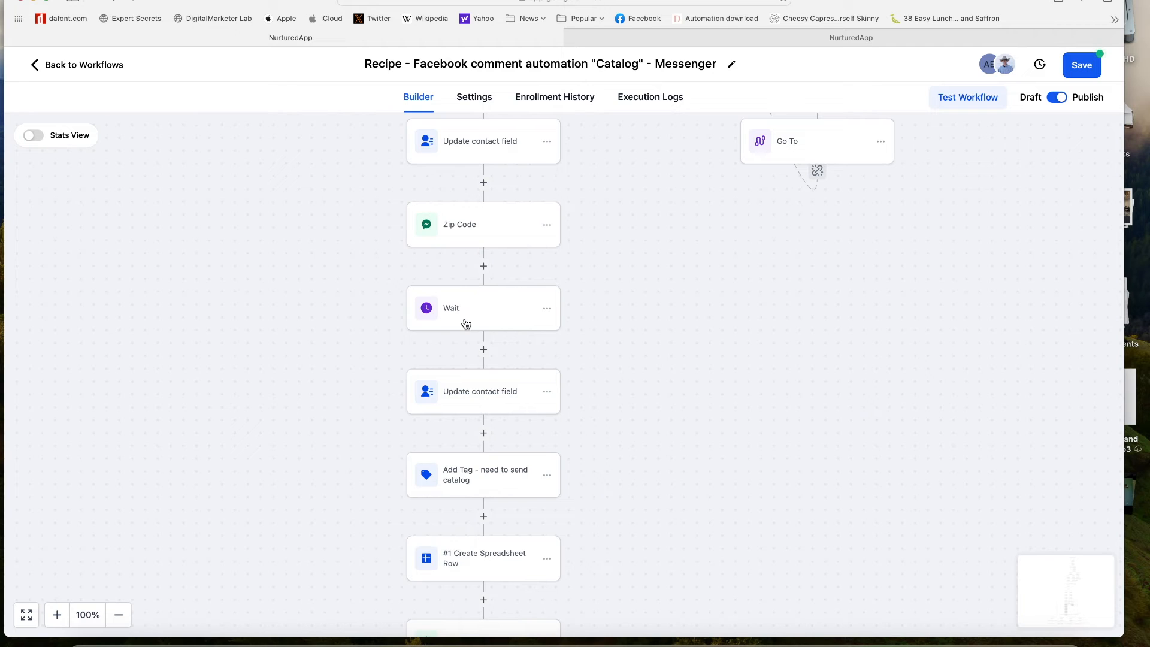
pyautogui.moveTo(623, 388); pyautogui.dragTo(632, 295)
pyautogui.moveTo(639, 365); pyautogui.dragTo(645, 231)
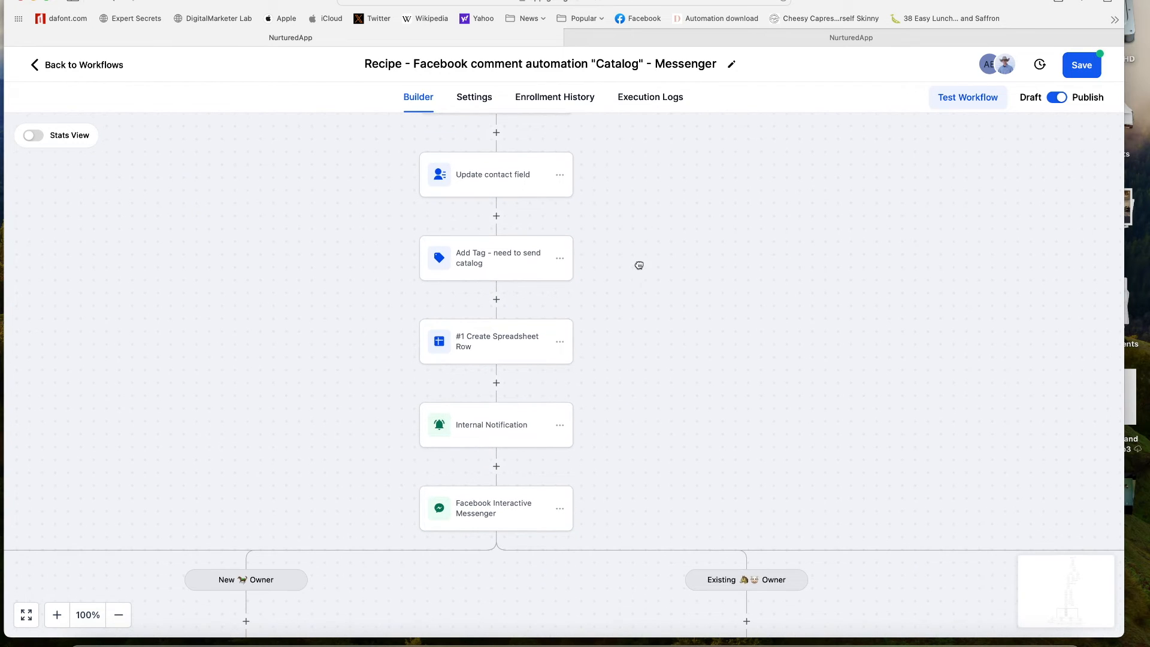
pyautogui.moveTo(509, 284); pyautogui.dragTo(508, 272)
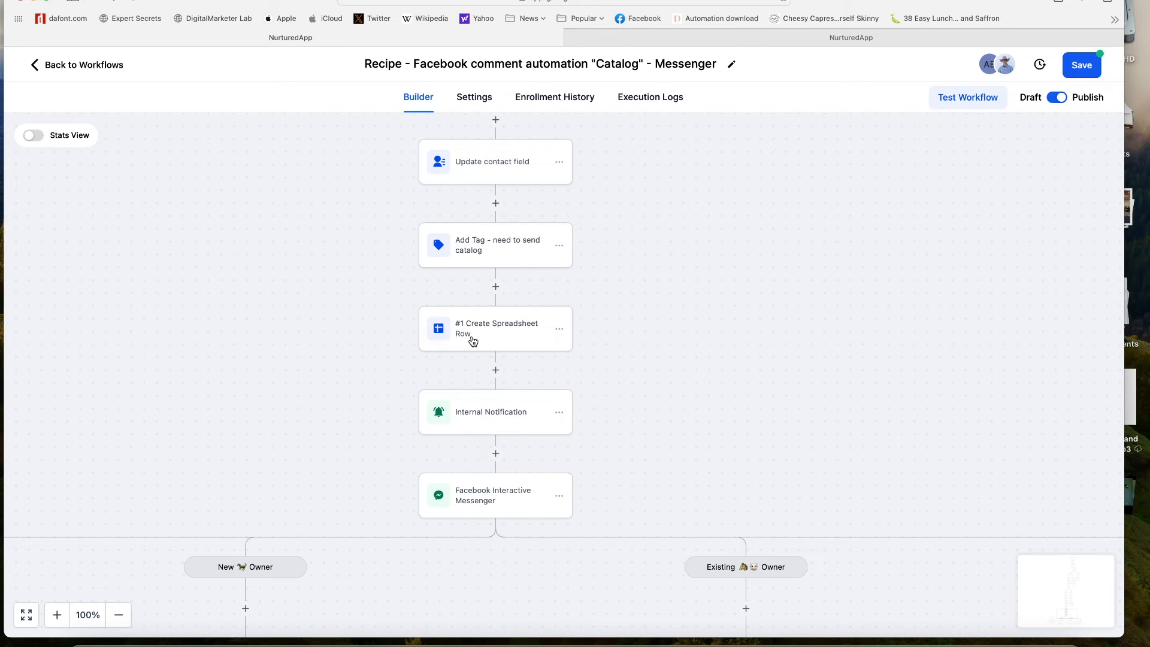
pyautogui.scroll(-1, 616, 378)
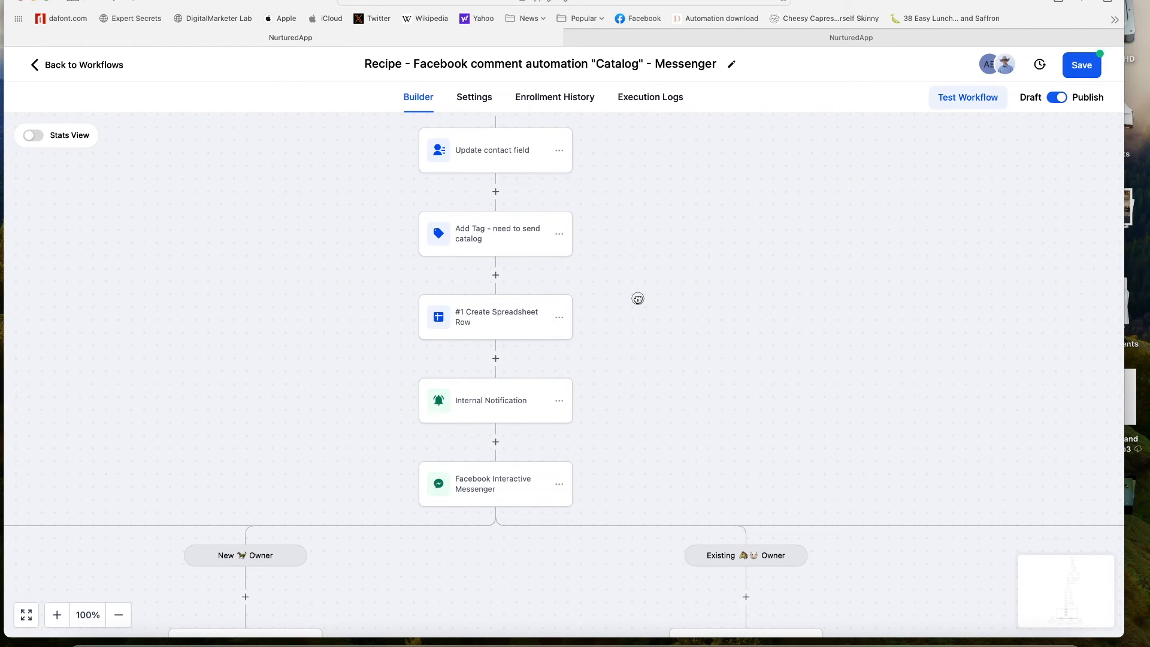
pyautogui.scroll(-5, 497, 402)
pyautogui.moveTo(658, 368); pyautogui.dragTo(673, 207)
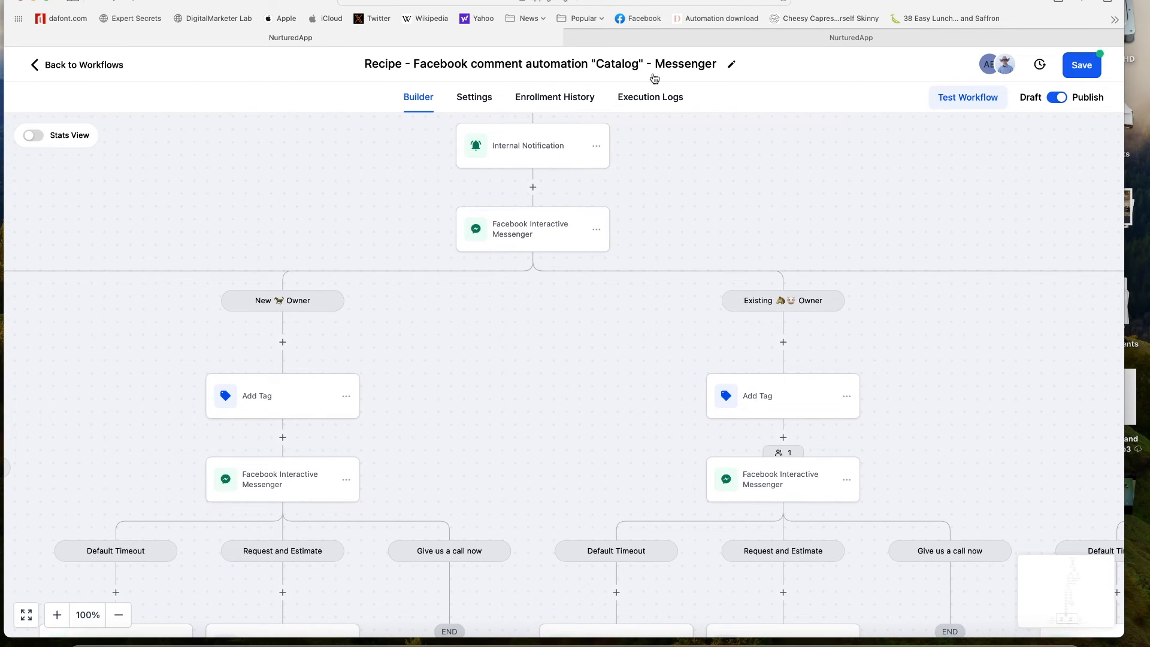
pyautogui.click(525, 243)
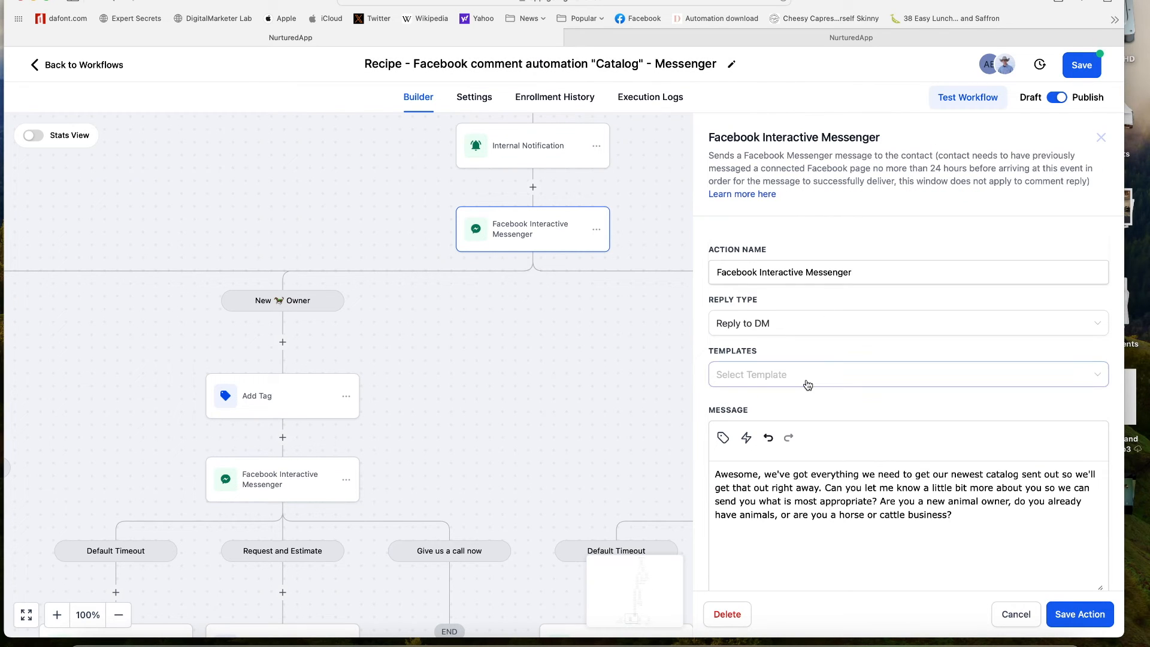
# - Review the catalog message and New Owner, Existing Owner and Business buttons, then close unsaved
pyautogui.scroll(-3, 805, 381)
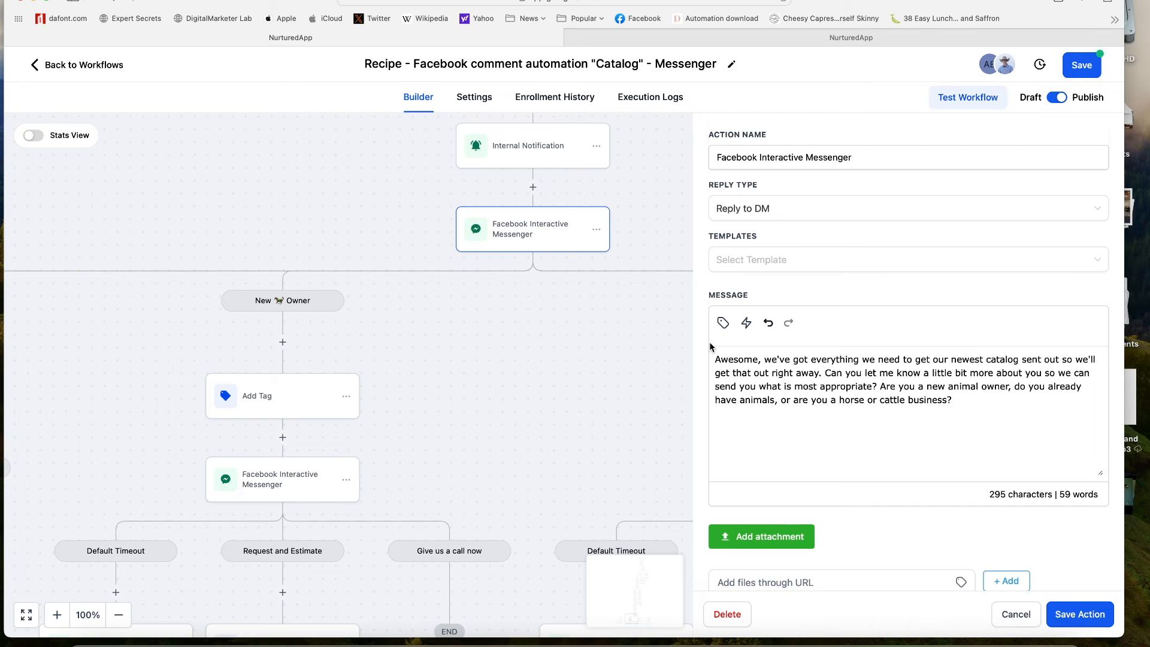
pyautogui.scroll(-5, 821, 473)
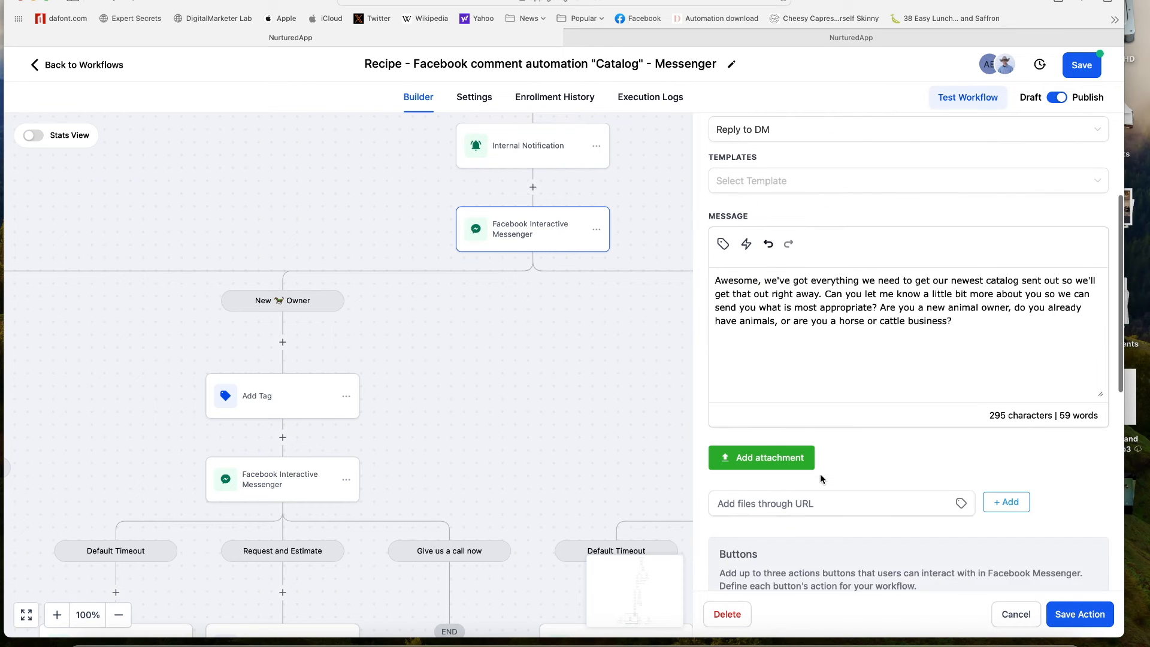
pyautogui.scroll(-3, 823, 448)
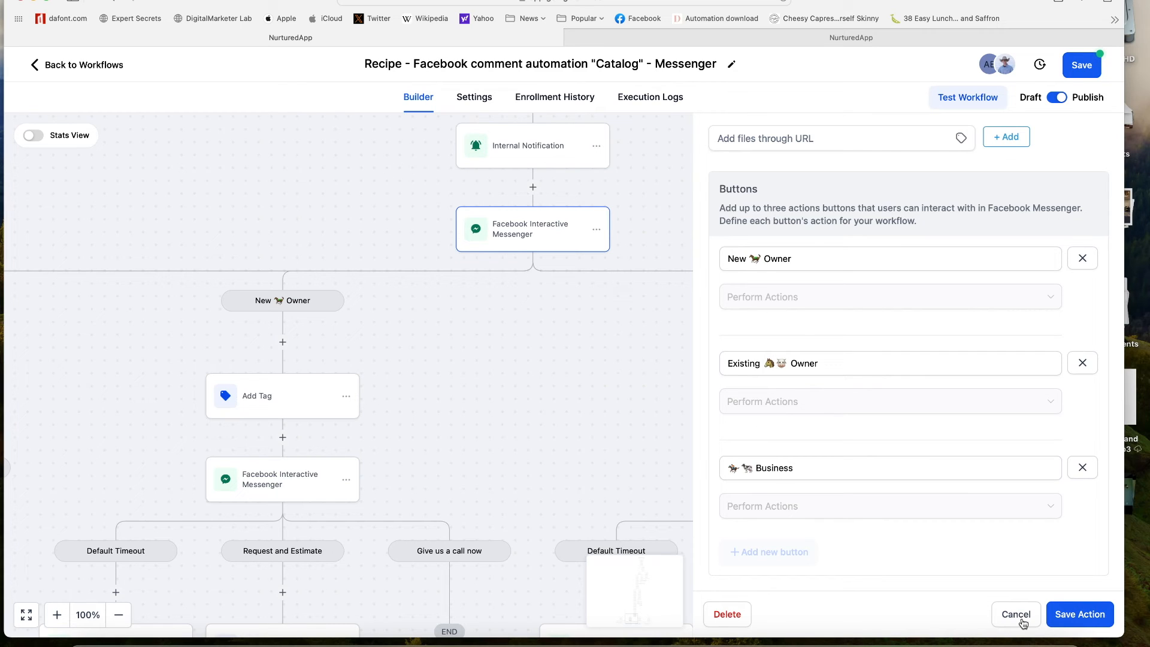
pyautogui.click(604, 437)
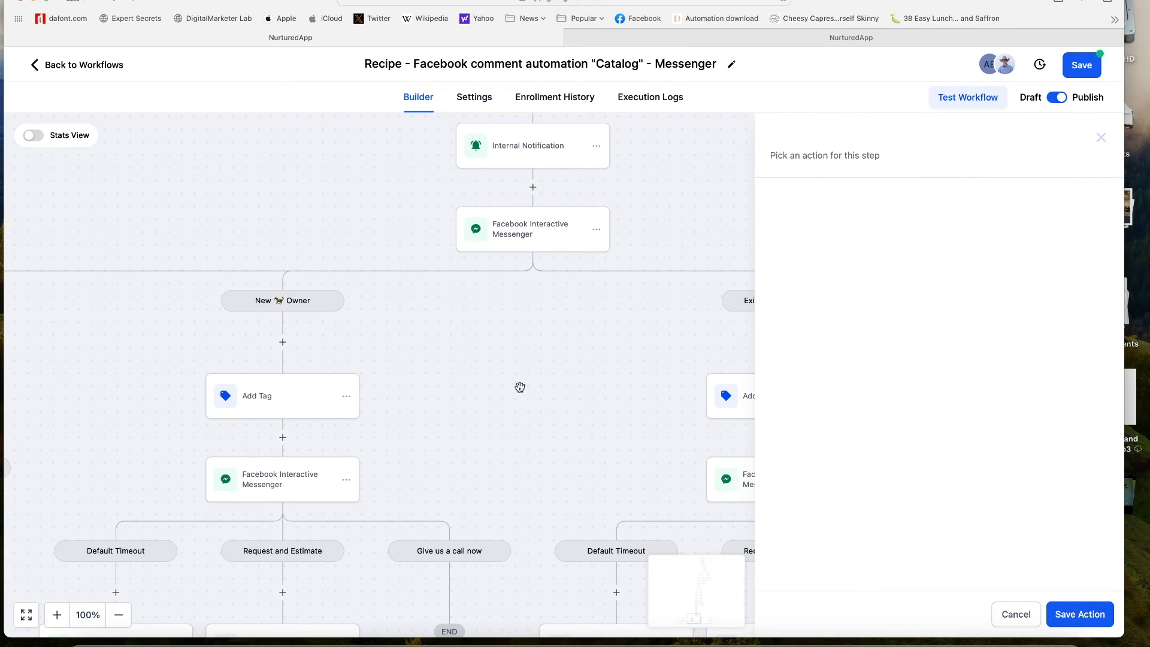
# - Change 'Request and estimate' to 'Request an estimate' in the New Owner Messenger message and save
pyautogui.click(1016, 618)
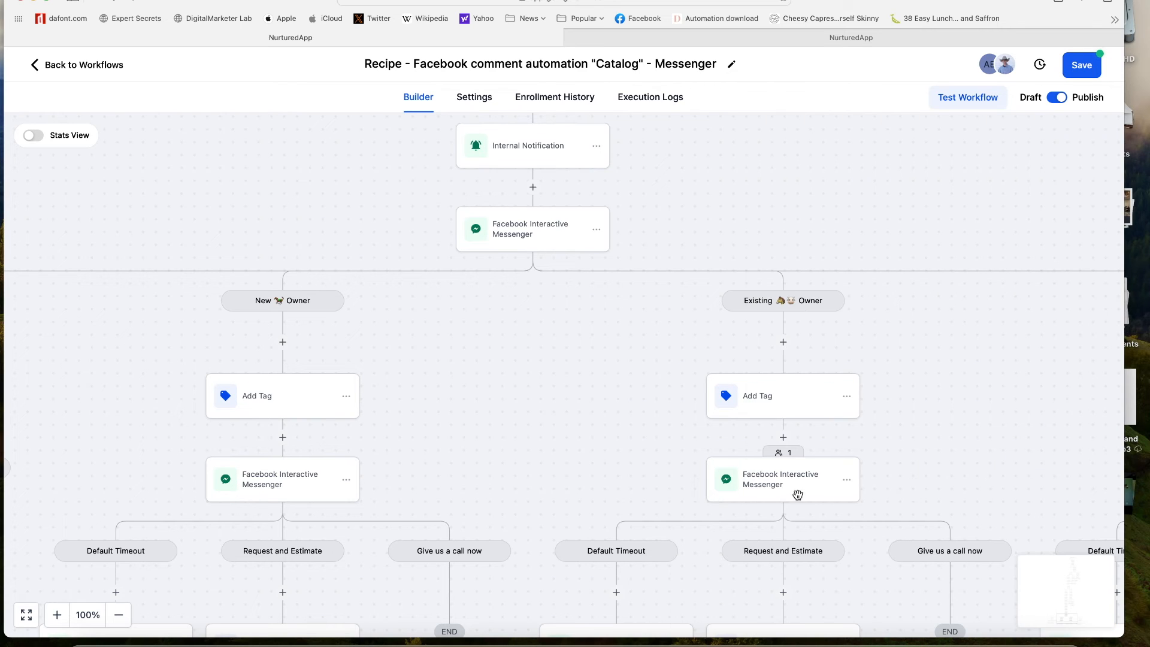
pyautogui.moveTo(598, 403); pyautogui.dragTo(783, 403)
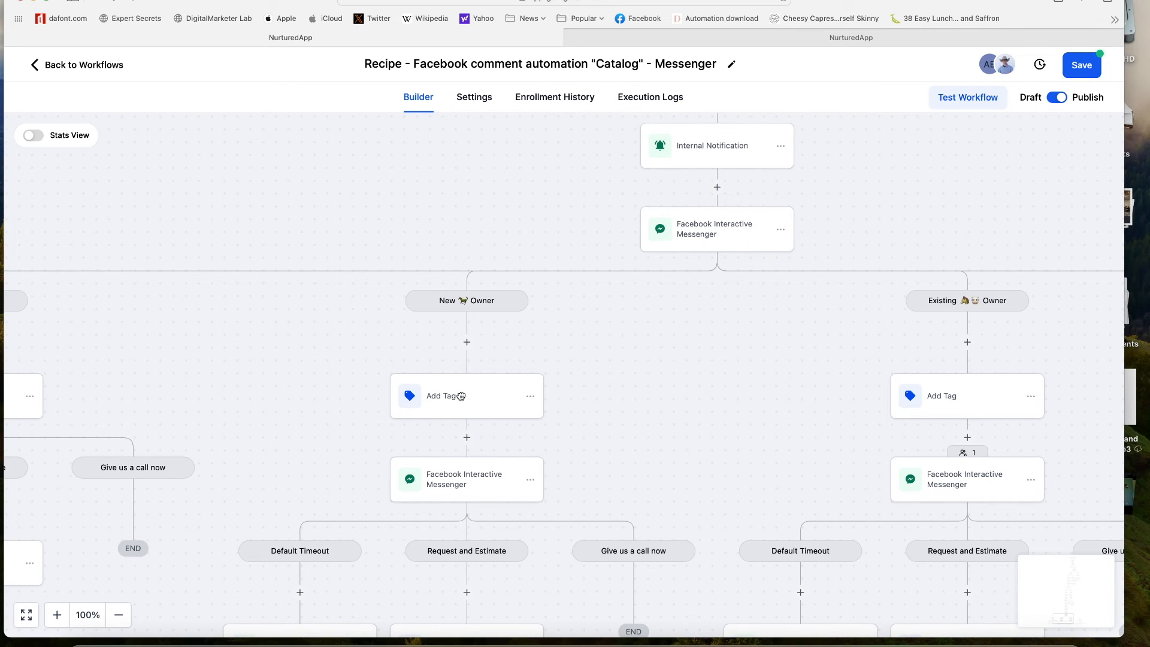
pyautogui.scroll(-3, 598, 328)
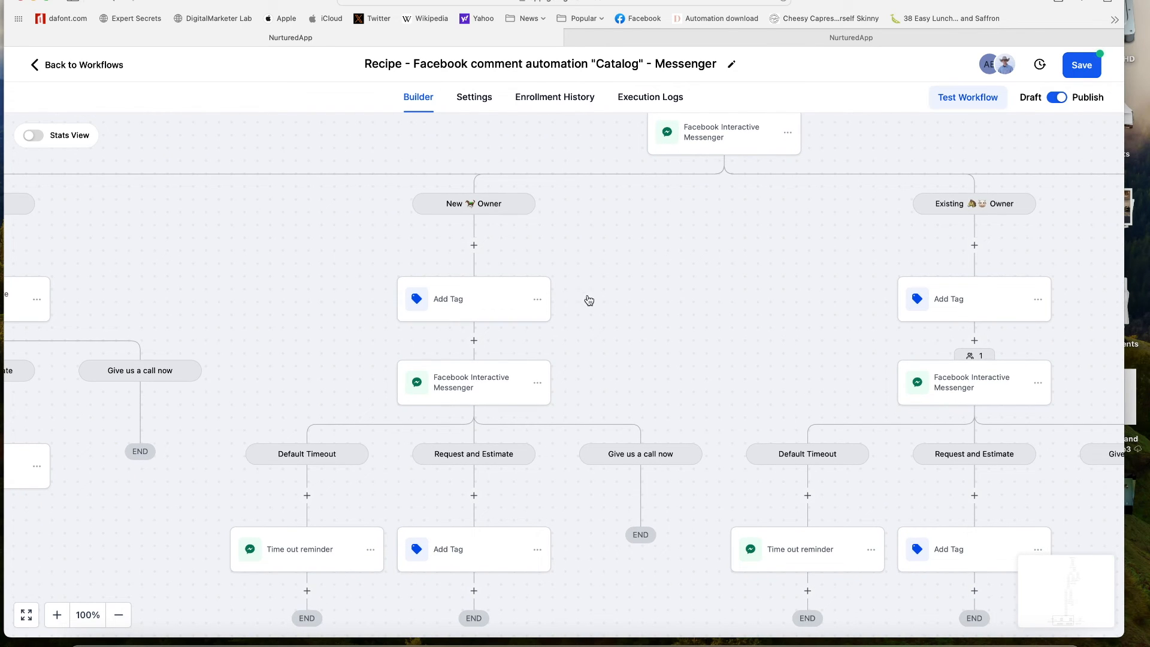
pyautogui.click(466, 386)
pyautogui.scroll(-1, 729, 434)
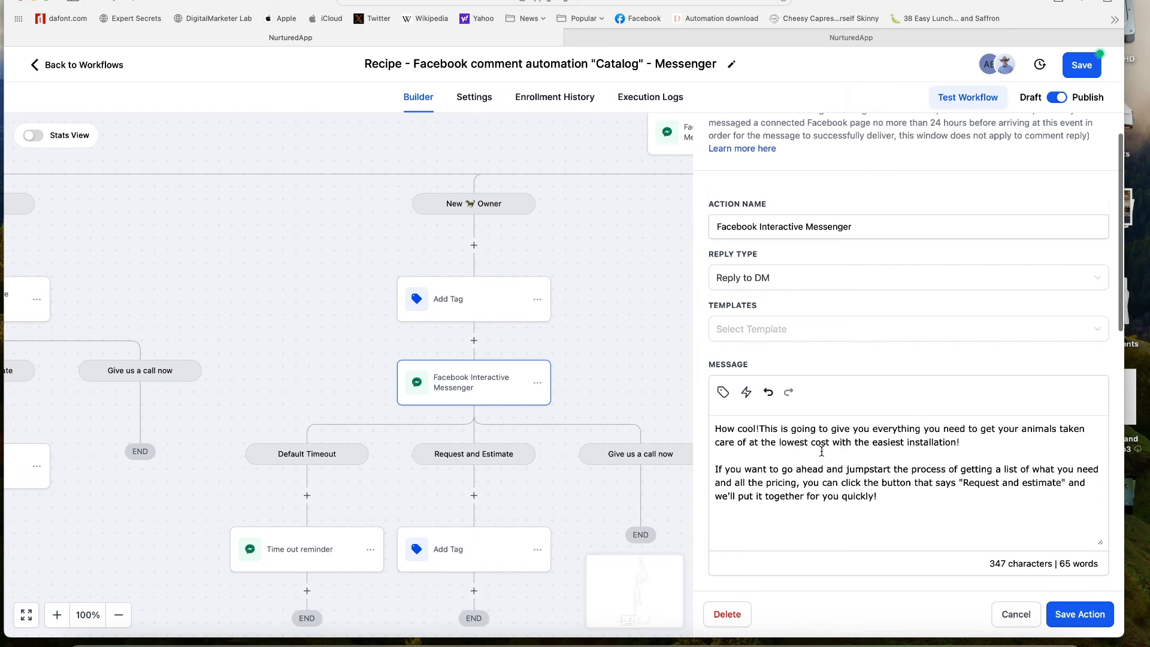
pyautogui.scroll(-1, 719, 473)
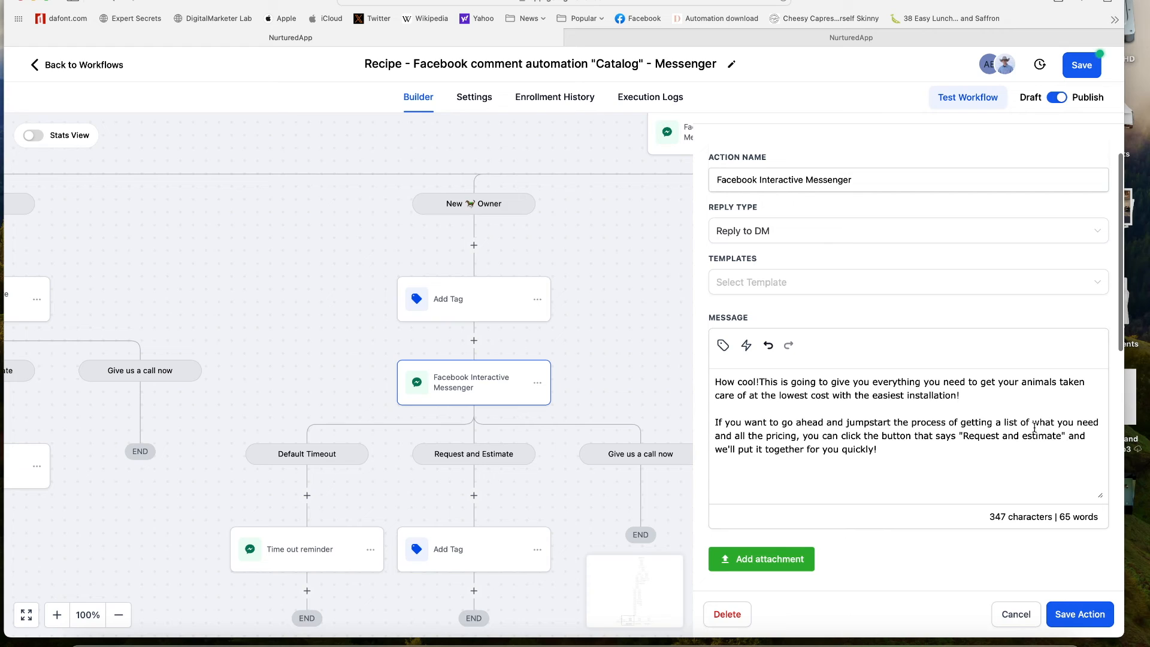
pyautogui.click(1019, 435)
pyautogui.press('BackSpace')
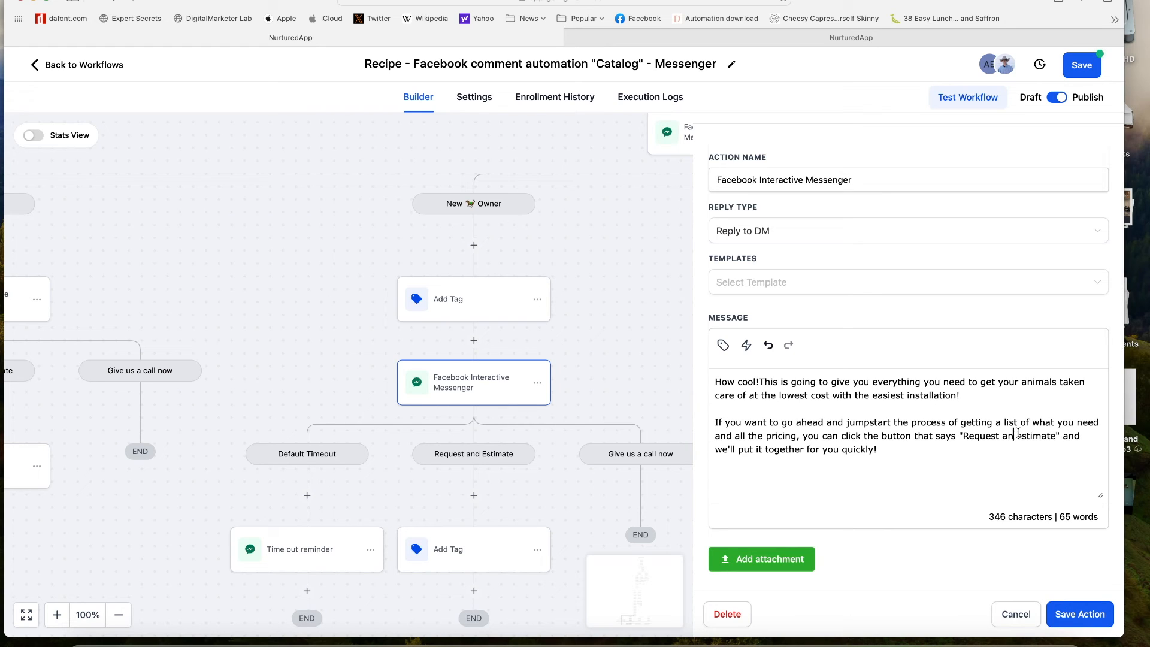
pyautogui.click(1070, 617)
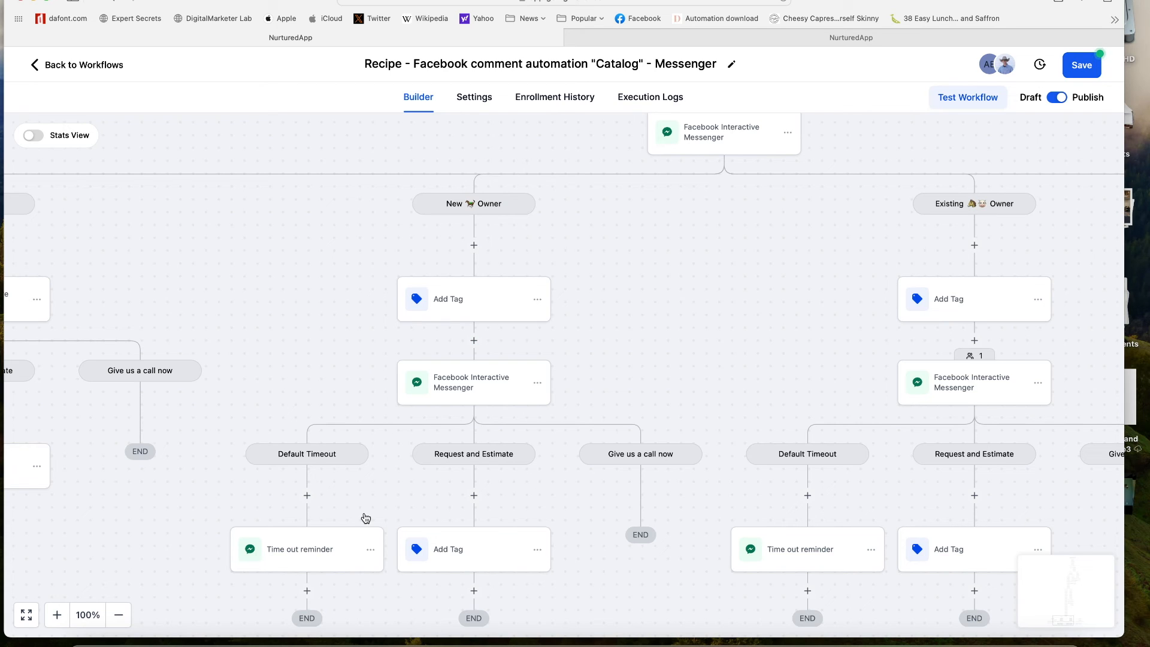
pyautogui.click(295, 556)
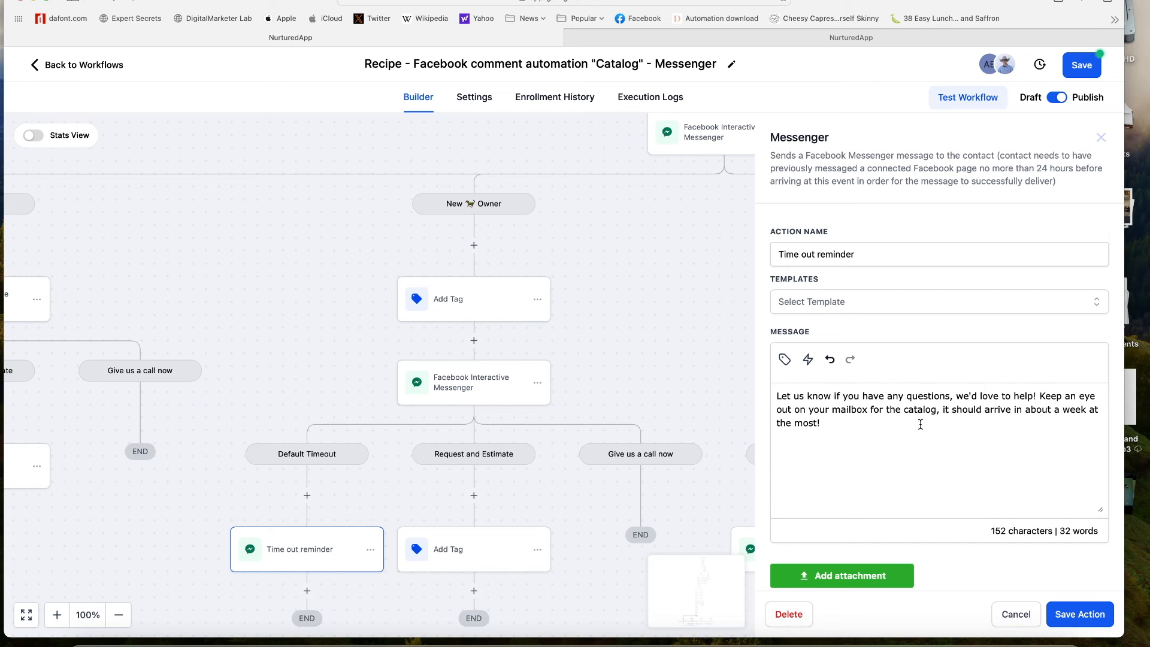
pyautogui.click(1016, 611)
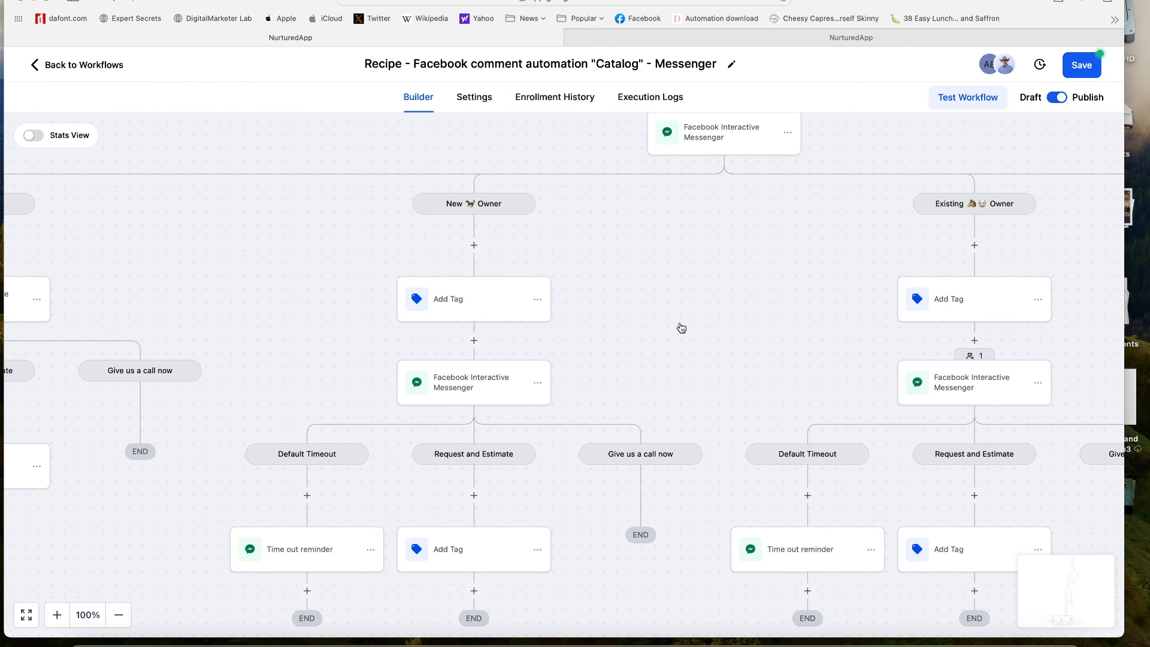
pyautogui.moveTo(772, 381); pyautogui.dragTo(515, 360)
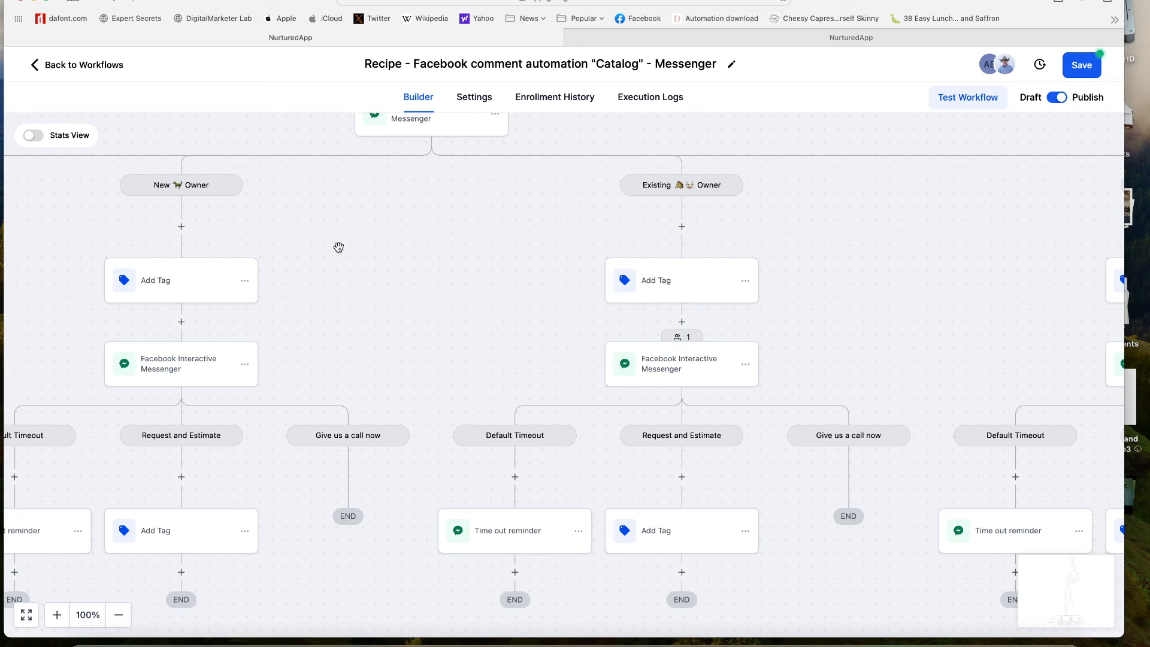
pyautogui.click(745, 282)
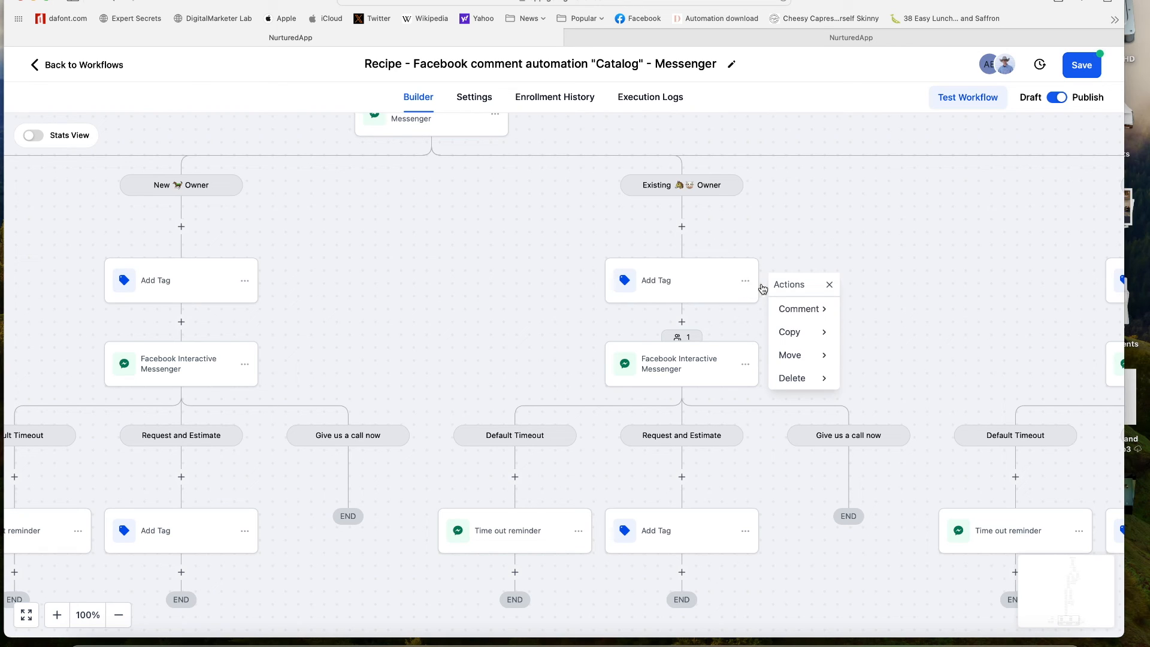
pyautogui.click(810, 333)
pyautogui.click(841, 221)
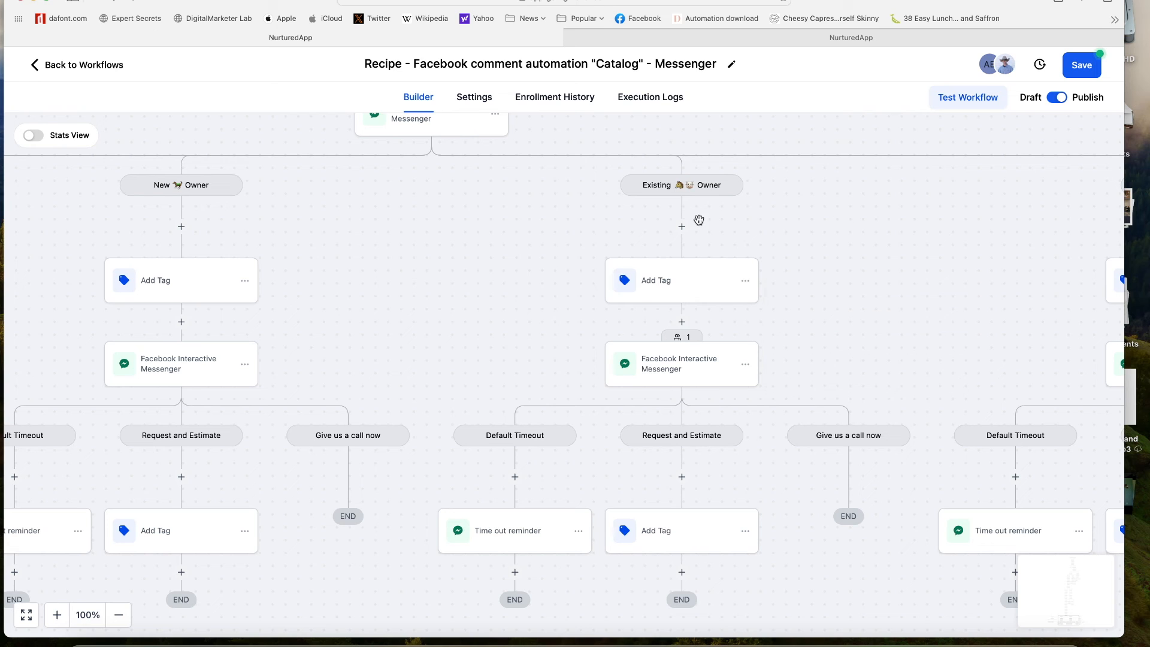
pyautogui.moveTo(858, 227); pyautogui.dragTo(719, 299)
pyautogui.moveTo(741, 187); pyautogui.dragTo(691, 406)
pyautogui.moveTo(698, 296); pyautogui.dragTo(913, 412)
pyautogui.moveTo(868, 198); pyautogui.dragTo(869, 490)
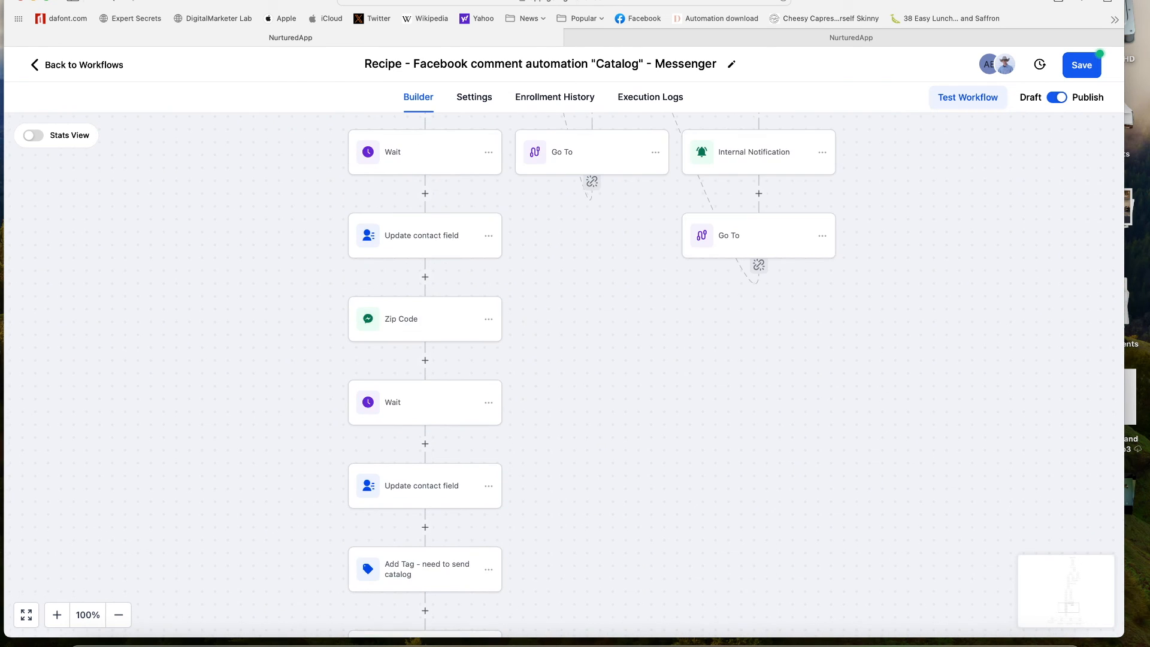
pyautogui.moveTo(948, 216); pyautogui.dragTo(907, 519)
pyautogui.moveTo(912, 360); pyautogui.dragTo(949, 486)
pyautogui.moveTo(911, 258); pyautogui.dragTo(909, 329)
pyautogui.moveTo(903, 277); pyautogui.dragTo(894, 476)
pyautogui.moveTo(880, 255); pyautogui.dragTo(886, 481)
pyautogui.moveTo(912, 248); pyautogui.dragTo(895, 516)
pyautogui.moveTo(1012, 321); pyautogui.dragTo(957, 589)
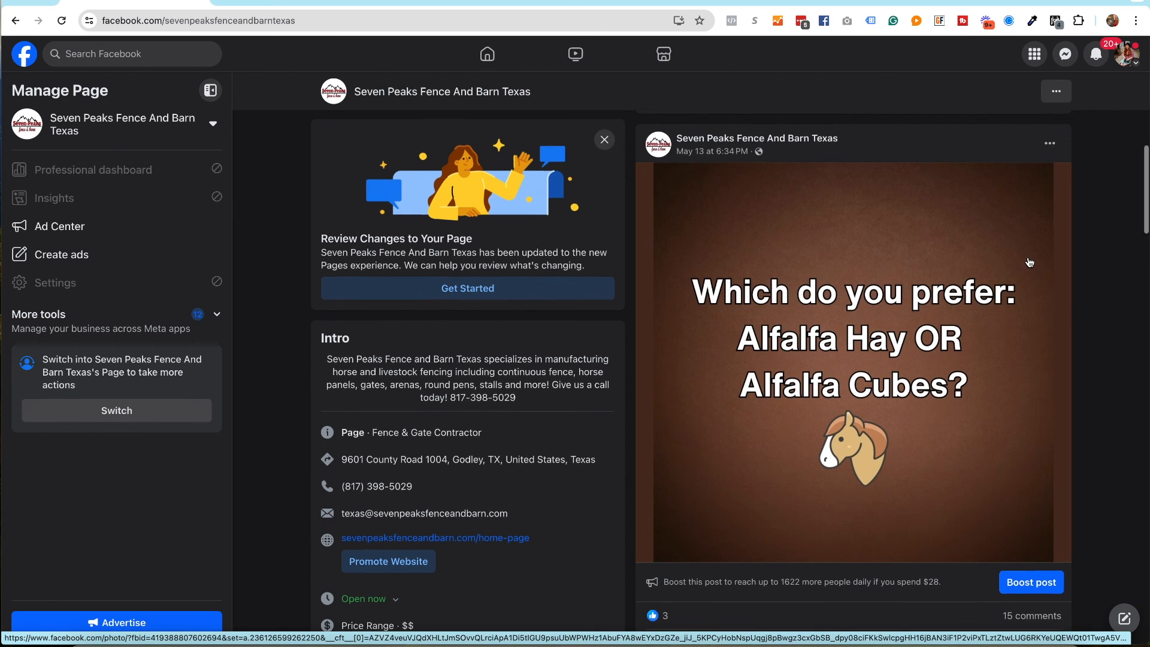
# - Post a 'catalog' comment on the Alfalfa Hay OR Alfalfa Cubes post
pyautogui.scroll(-2, 1030, 261)
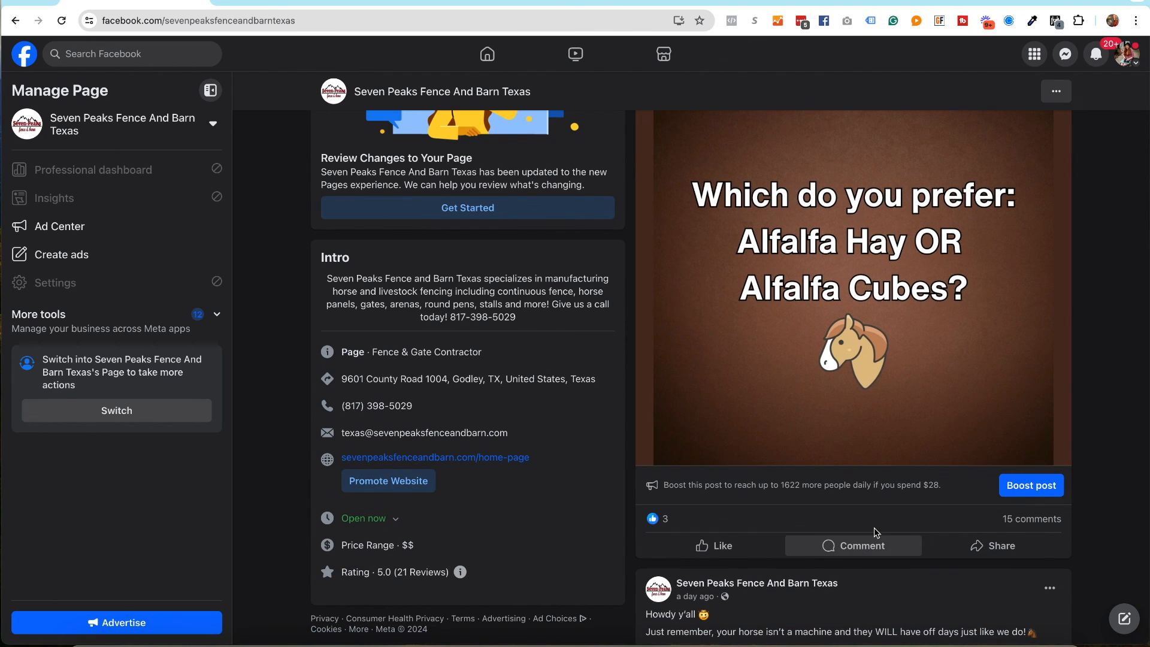
pyautogui.click(874, 531)
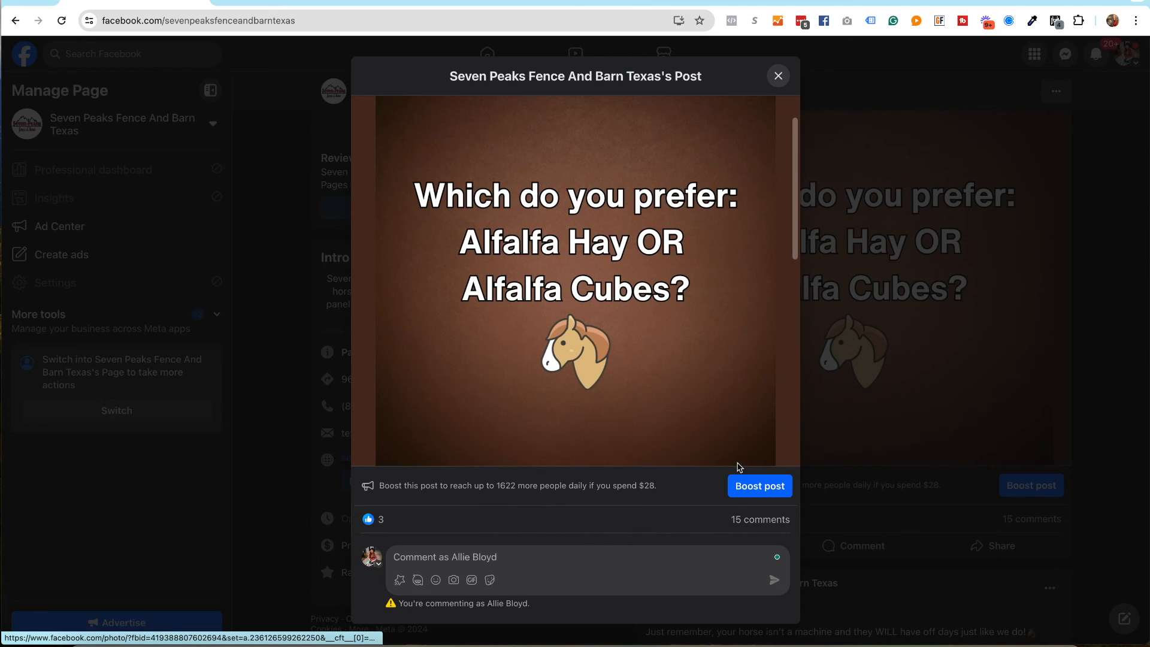
pyautogui.write('catalog')
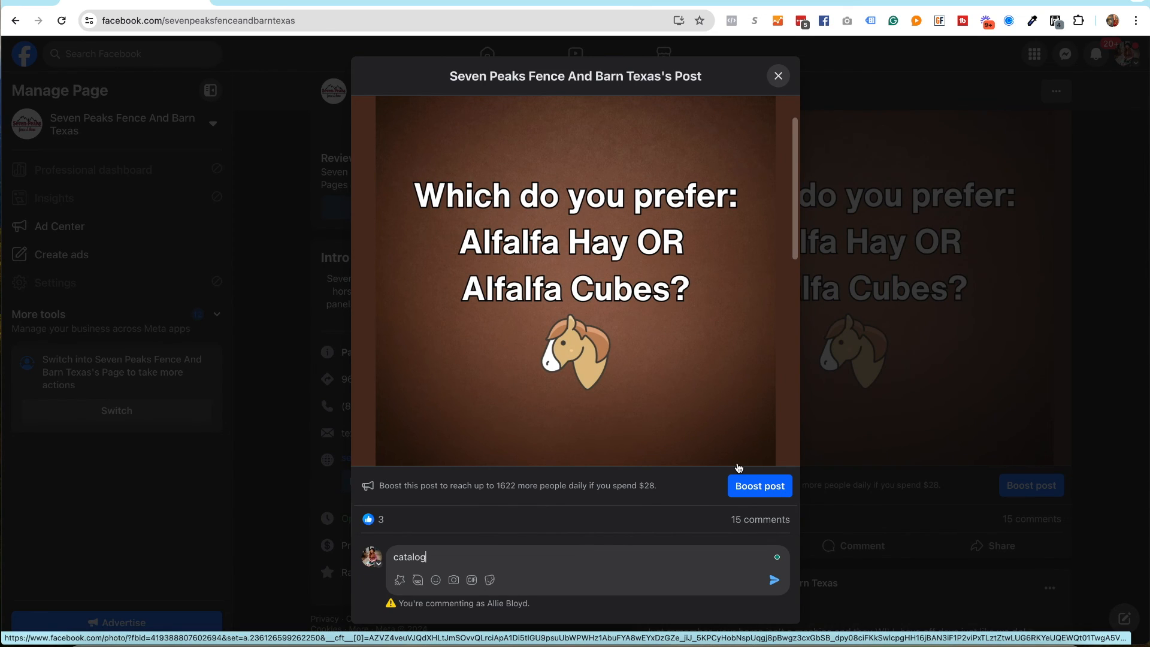
pyautogui.press('Return')
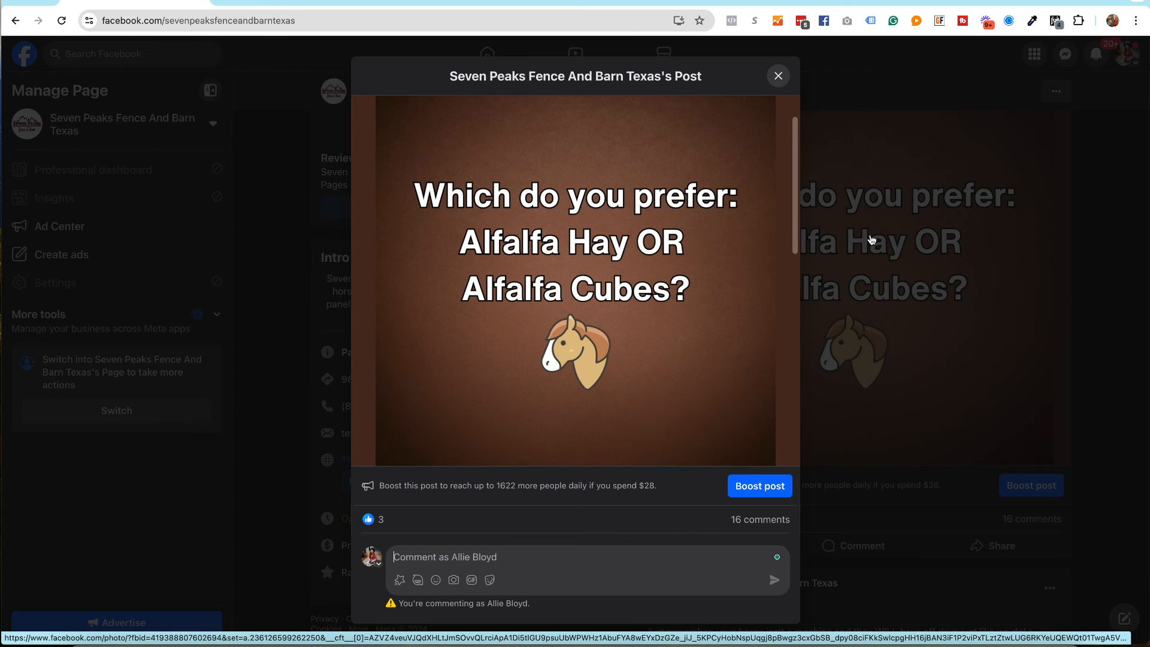
pyautogui.click(778, 75)
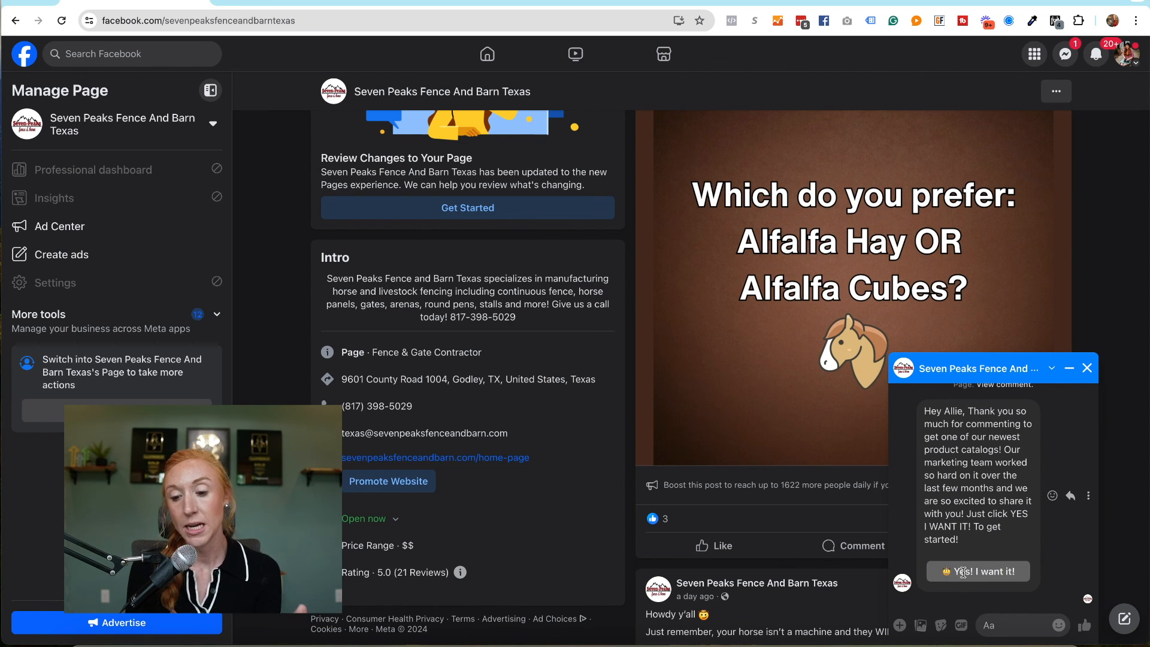
# - Accept the catalog offer with 'Yes! I want it!' and send an email address and phone number
pyautogui.click(1021, 570)
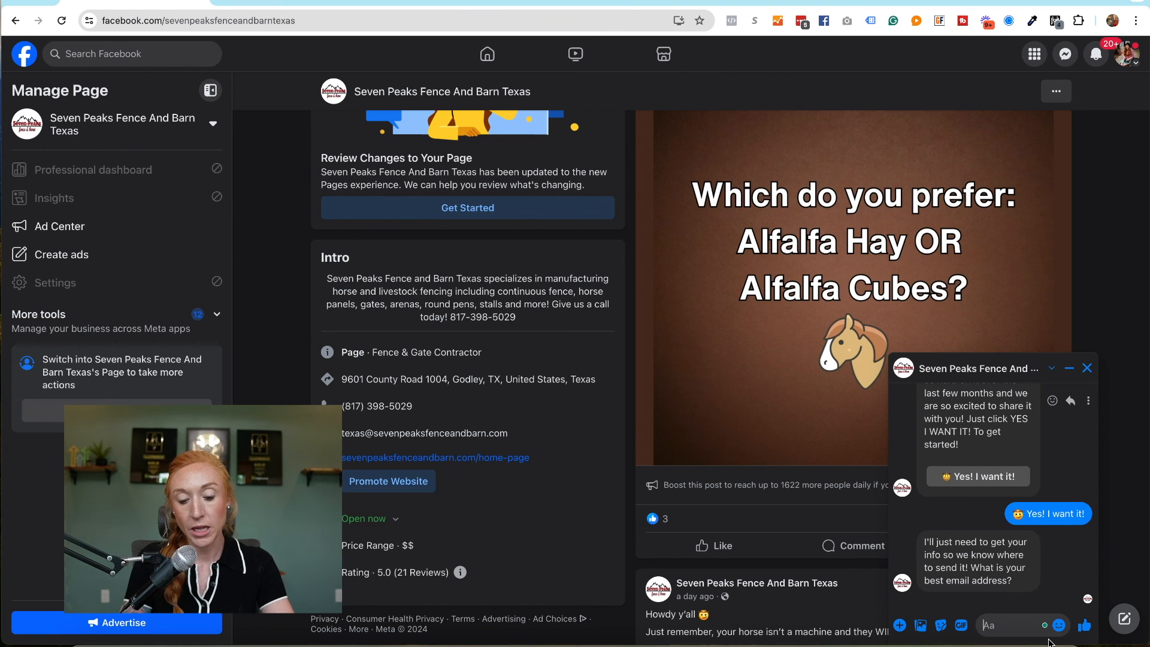
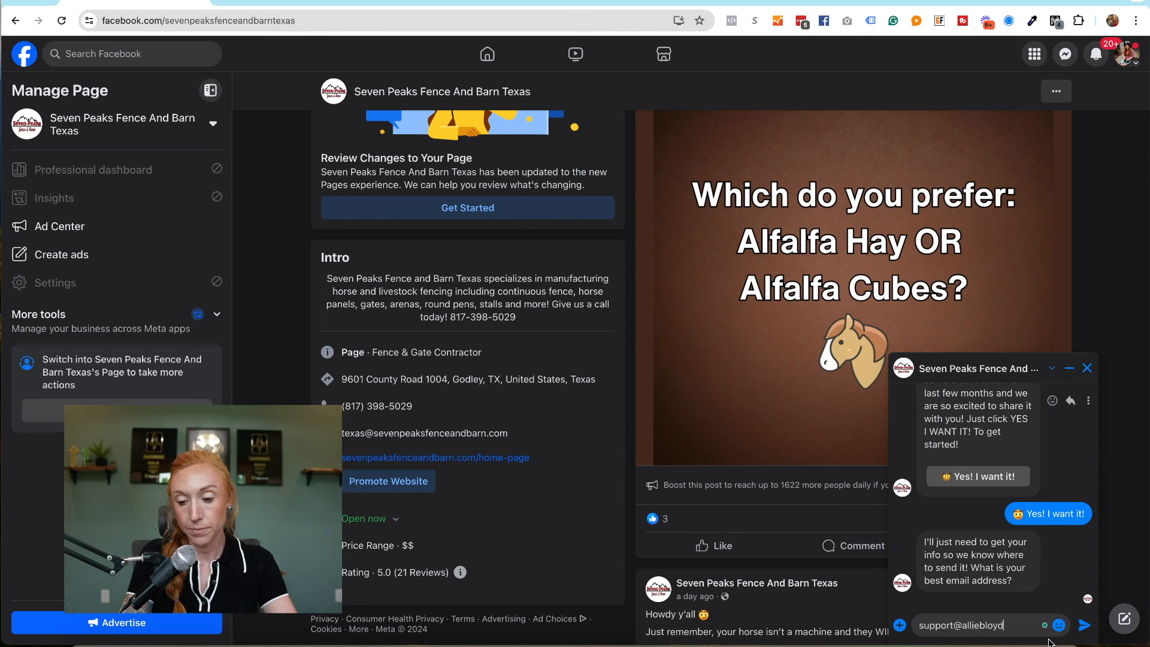
pyautogui.press('Return')
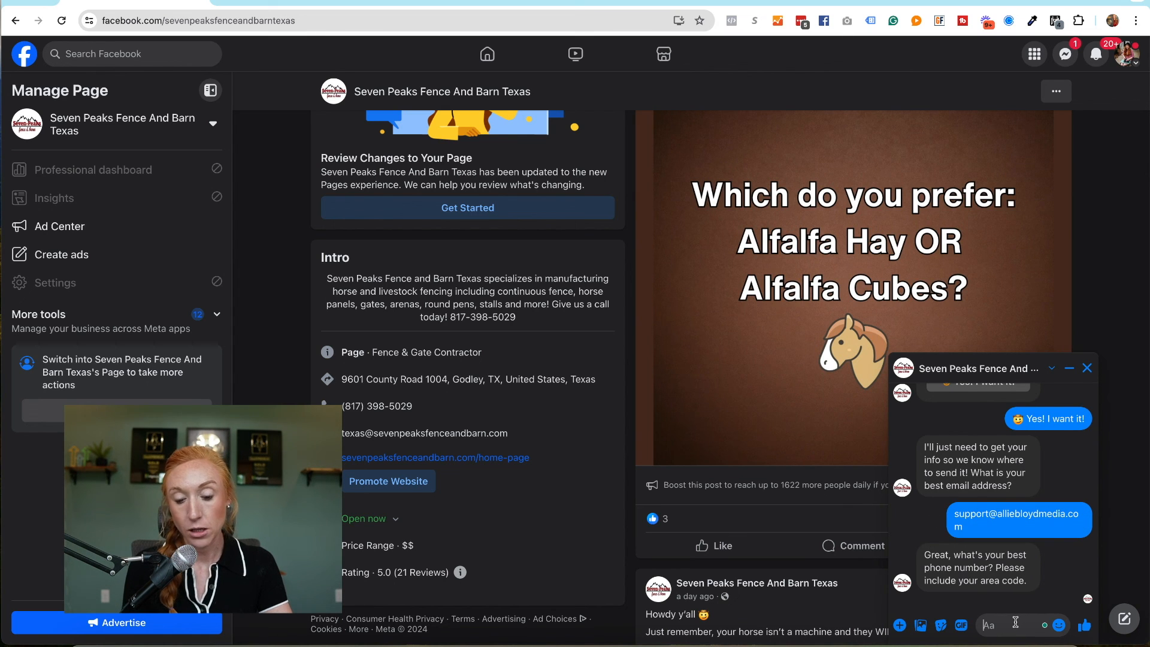
pyautogui.press('Return')
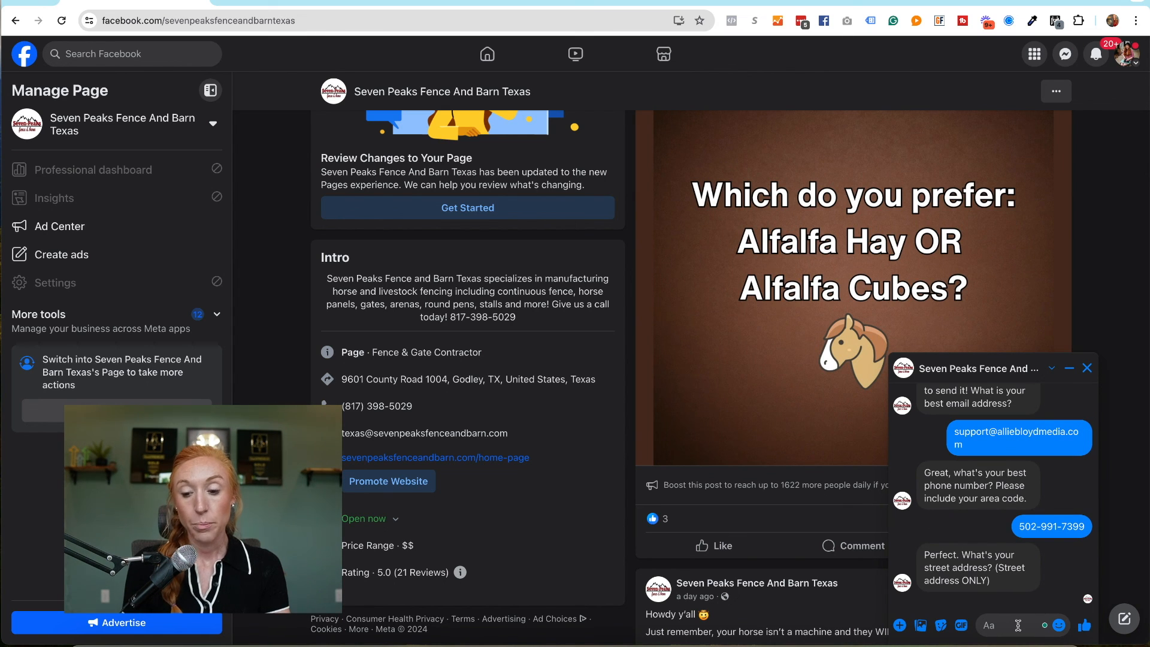
# - Answer the street address, state, city and zip code questions with placeholder text
pyautogui.write('xxxxx')
pyautogui.press('Return')
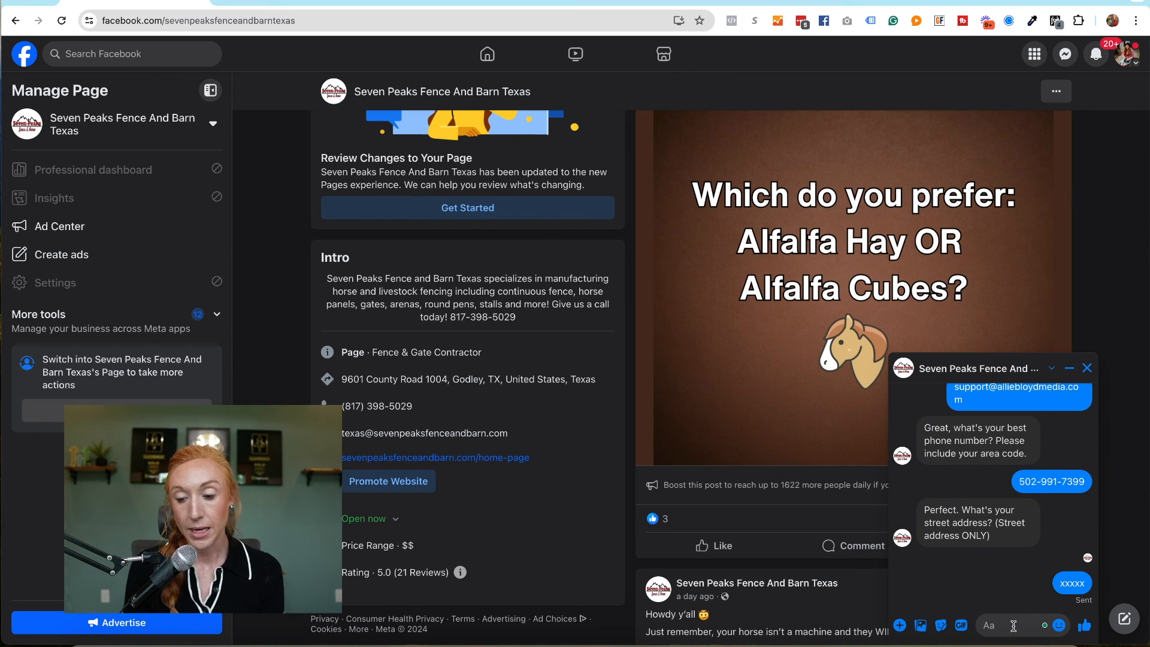
pyautogui.click(1014, 626)
pyautogui.write('xx')
pyautogui.press('Return')
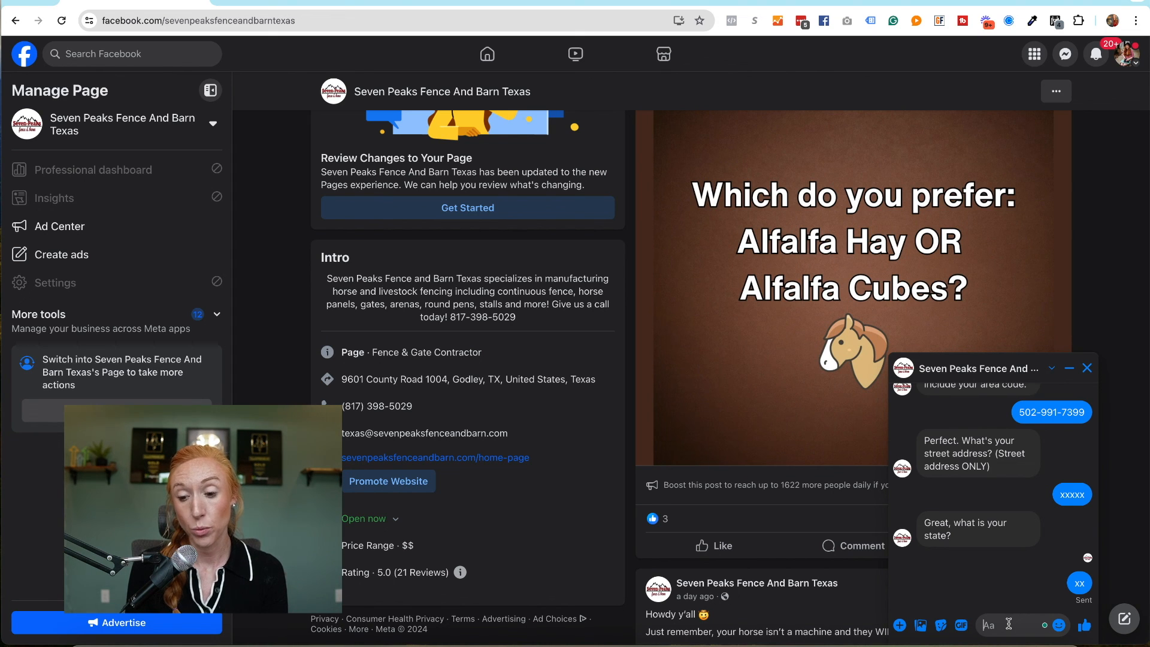
pyautogui.write('xxx')
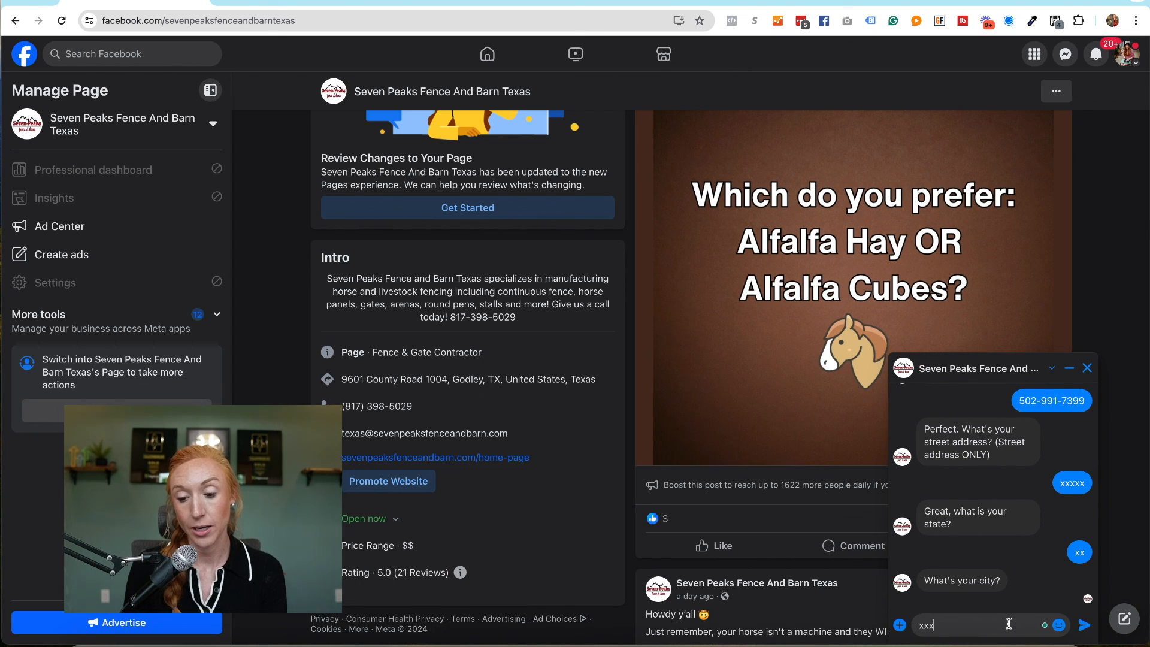
pyautogui.press('Return')
pyautogui.write('xxxxx')
pyautogui.press('Return')
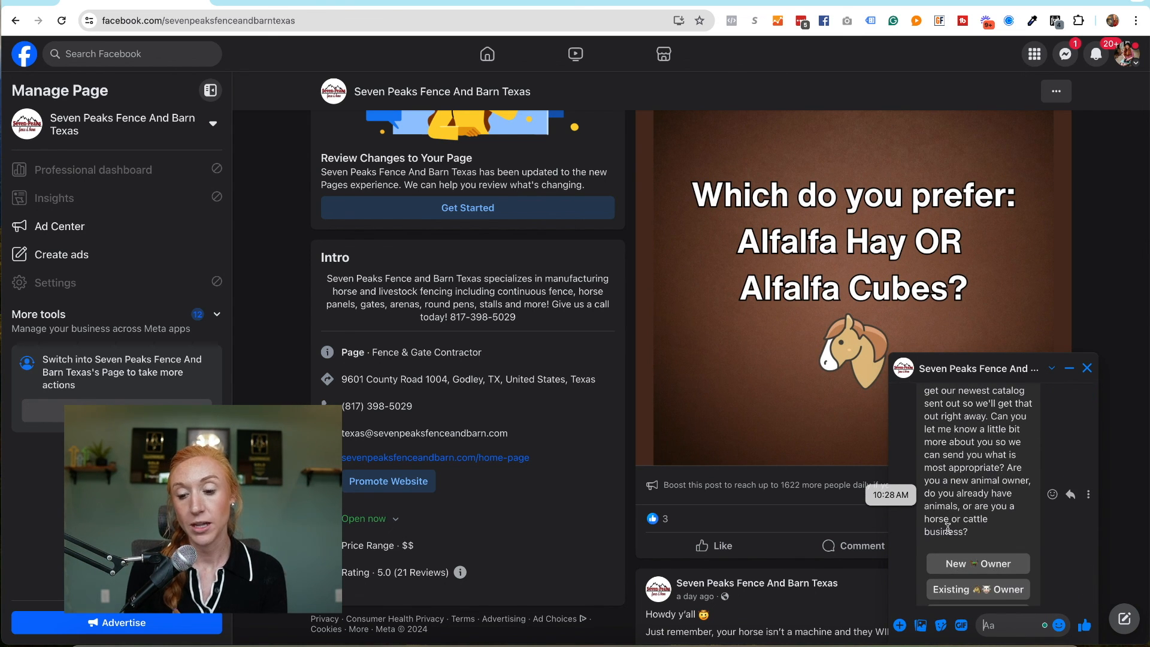
# - Choose New Owner in the chat and check the bot's Request An Estimate reply
pyautogui.click(989, 520)
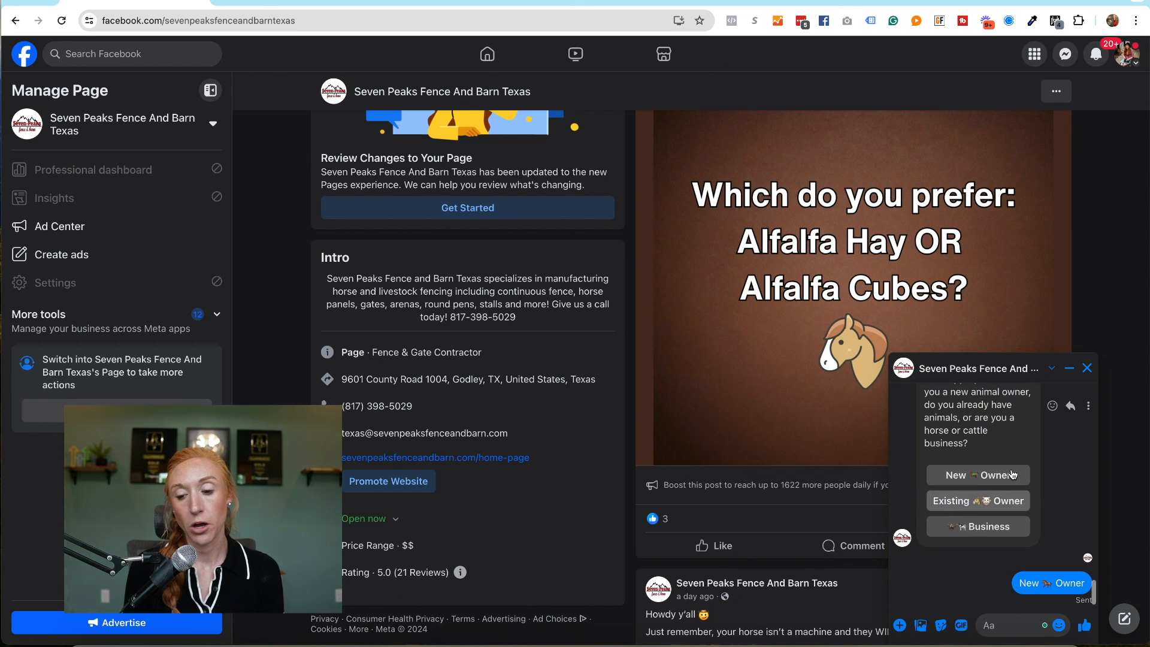
pyautogui.scroll(1, 1051, 502)
pyautogui.scroll(-2, 1051, 502)
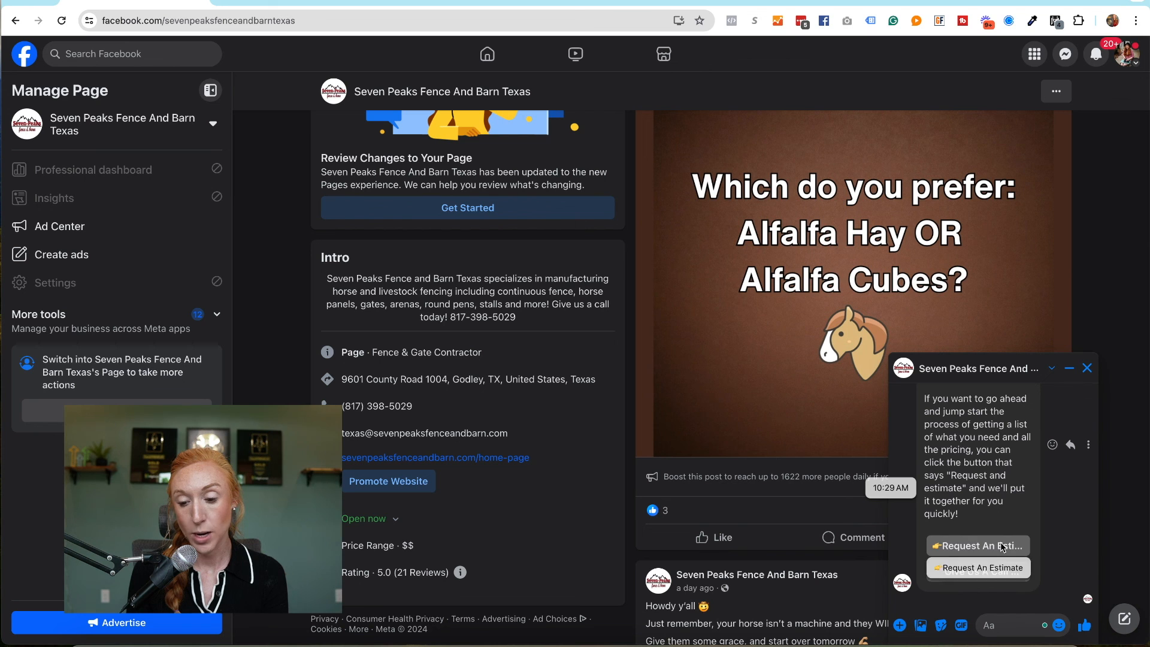